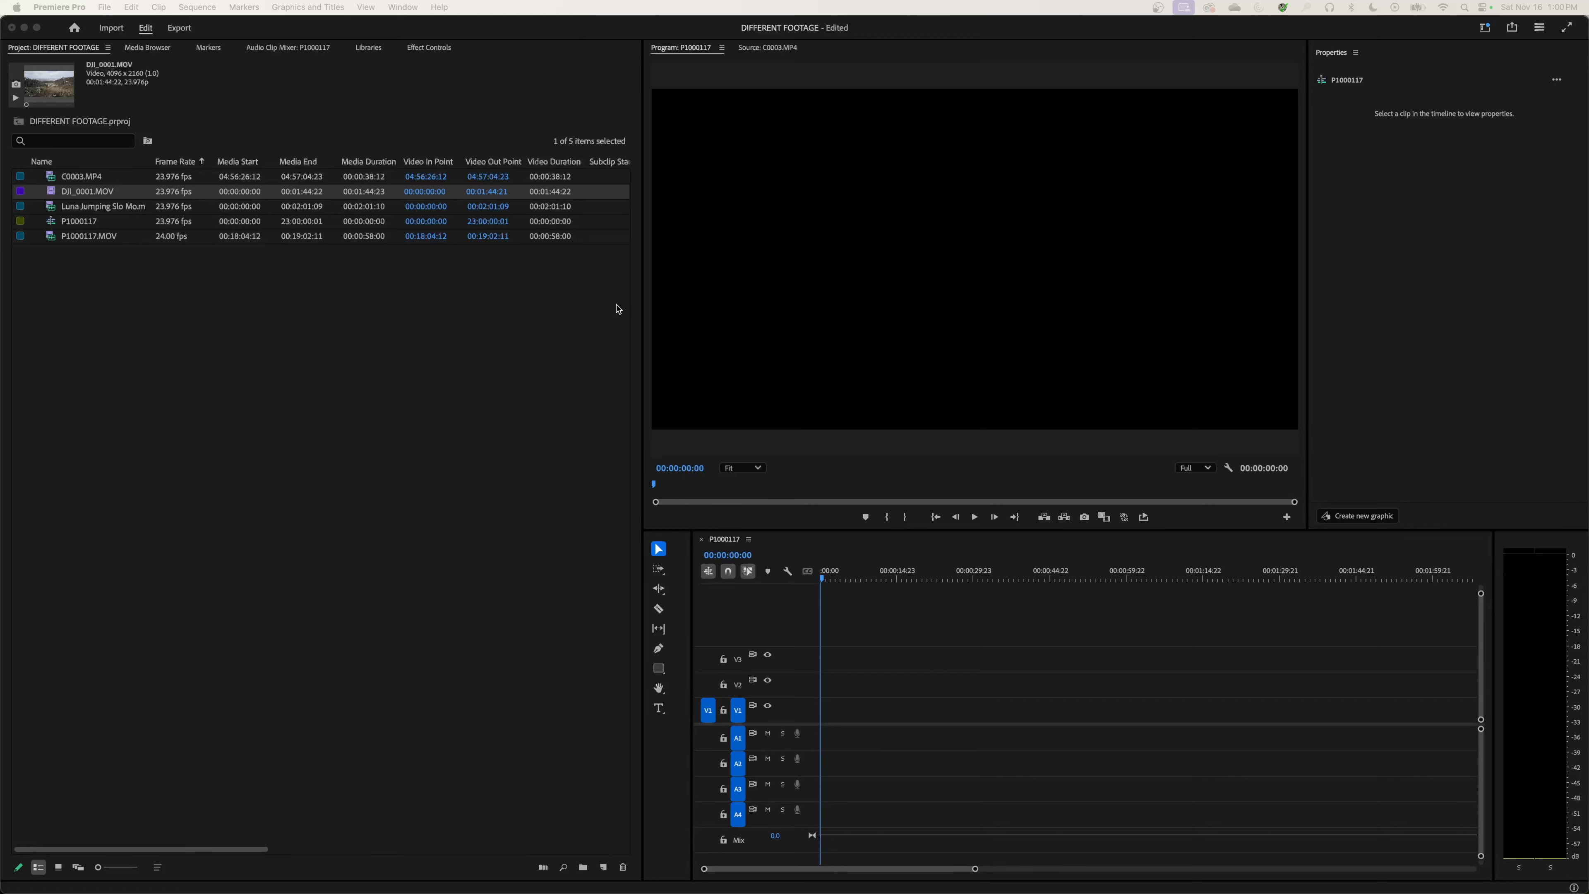
# Step: Place the DJI_0001.MOV clip at the start of video track V1 in the P1000117 sequence and select it
pyautogui.moveTo(52, 195); pyautogui.dragTo(717, 644)
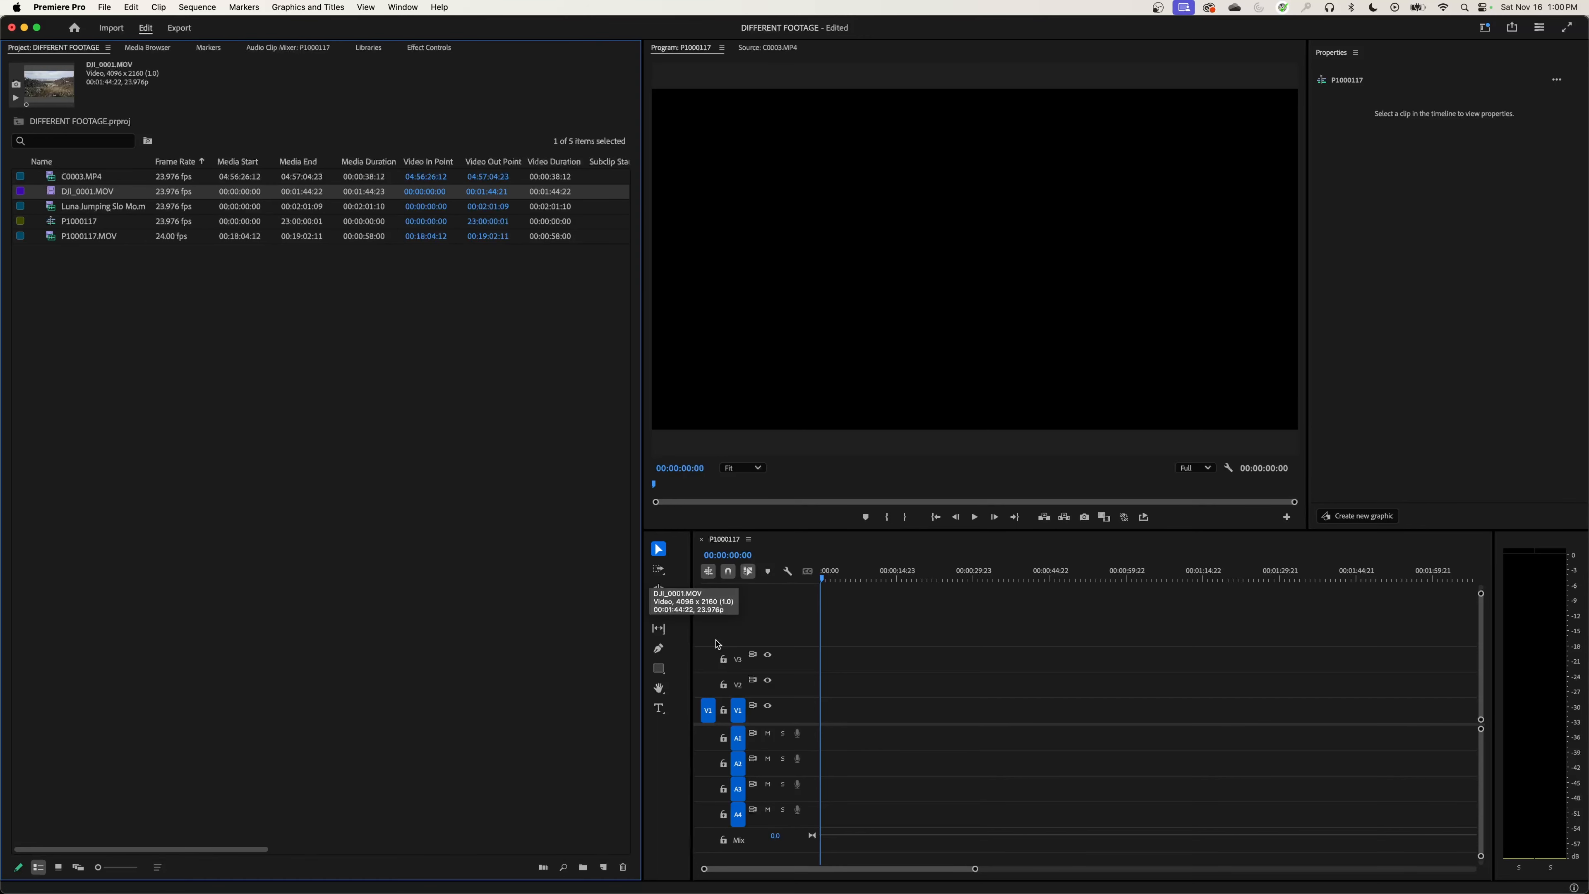
pyautogui.moveTo(821, 717); pyautogui.dragTo(851, 711)
pyautogui.click(1004, 701)
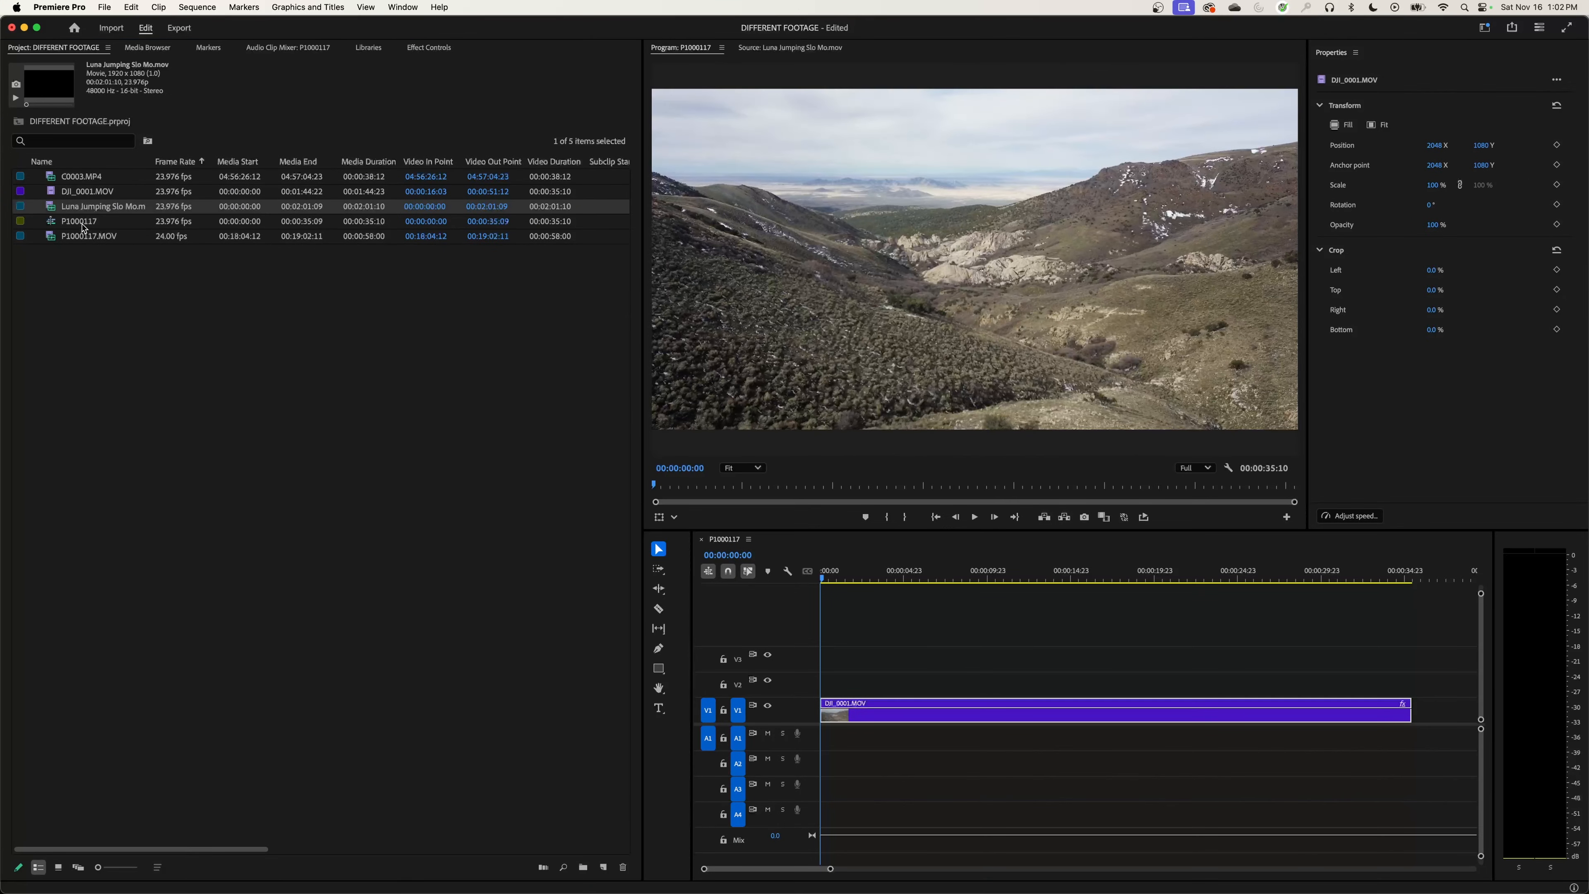
# Step: Show the preview area above the project's clip list
pyautogui.click(84, 227)
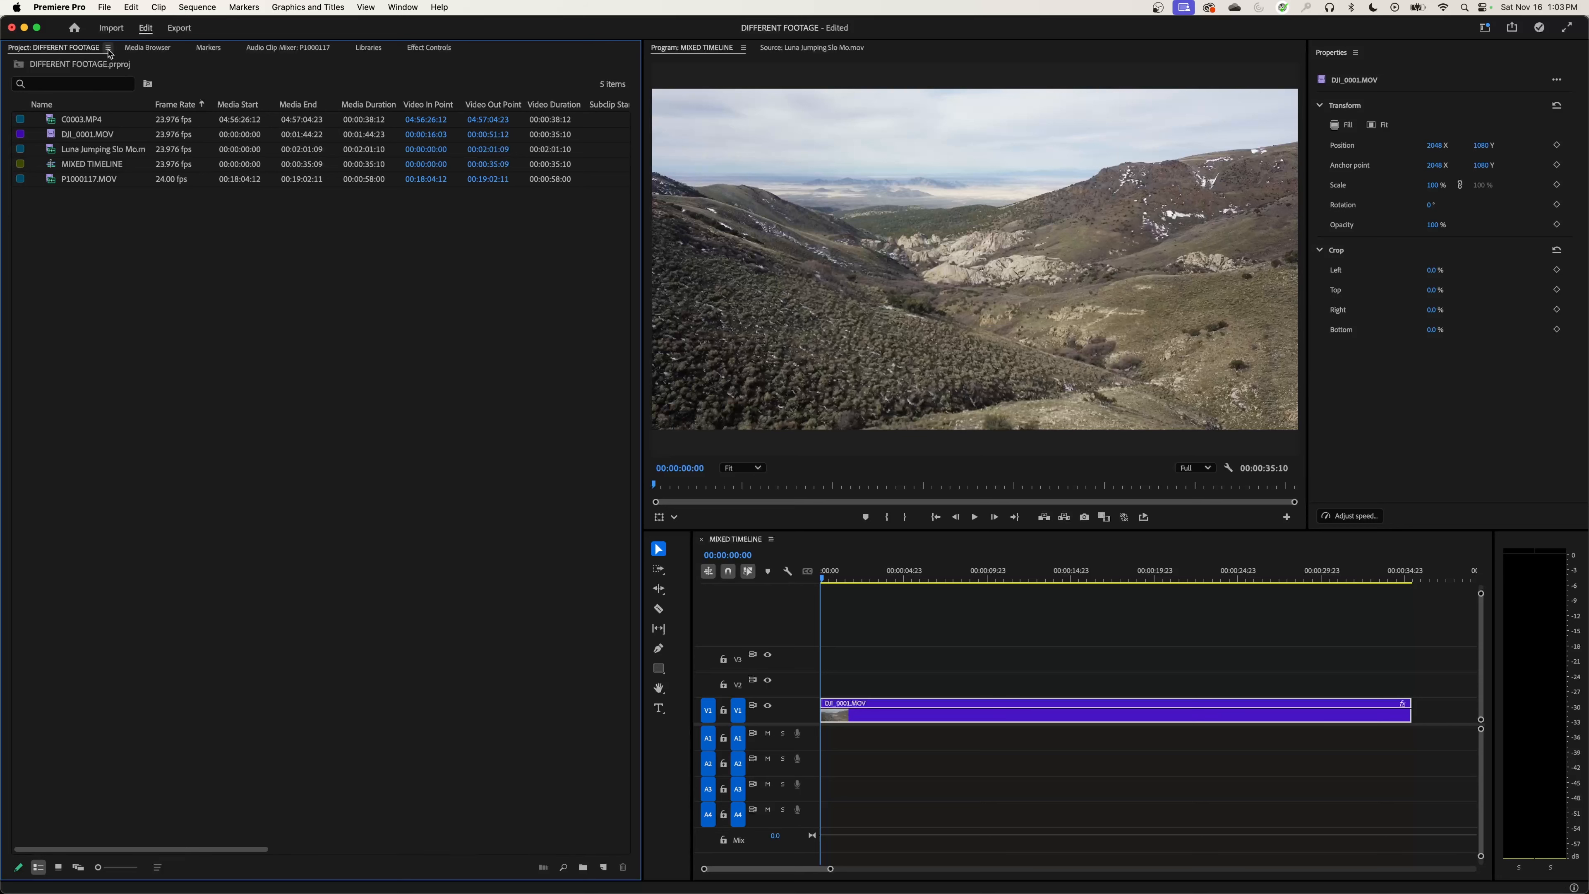
pyautogui.click(109, 48)
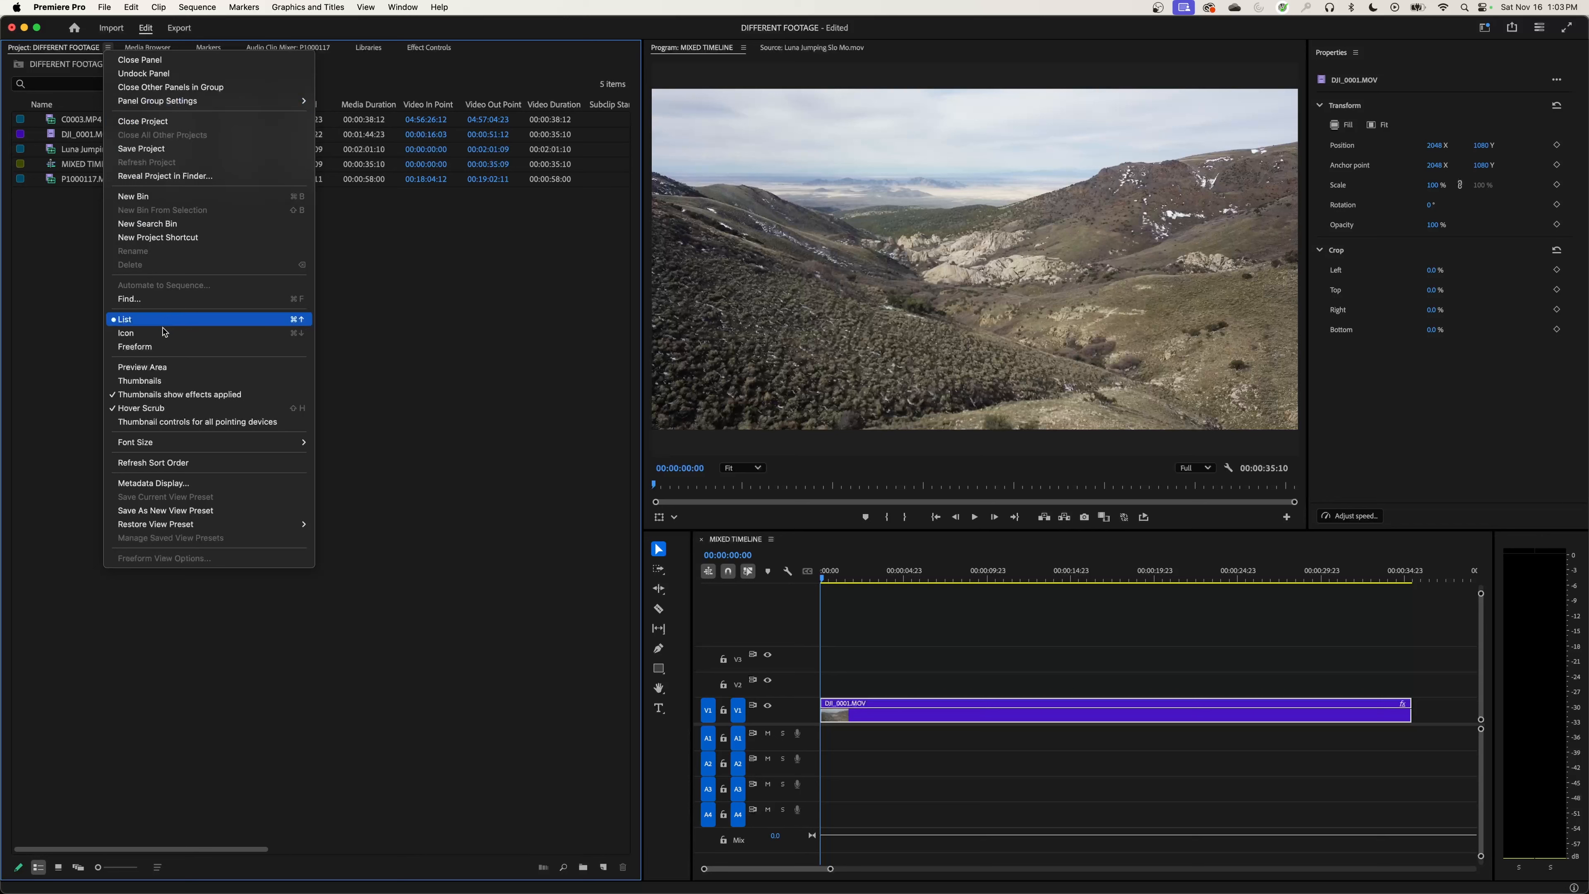
pyautogui.click(162, 368)
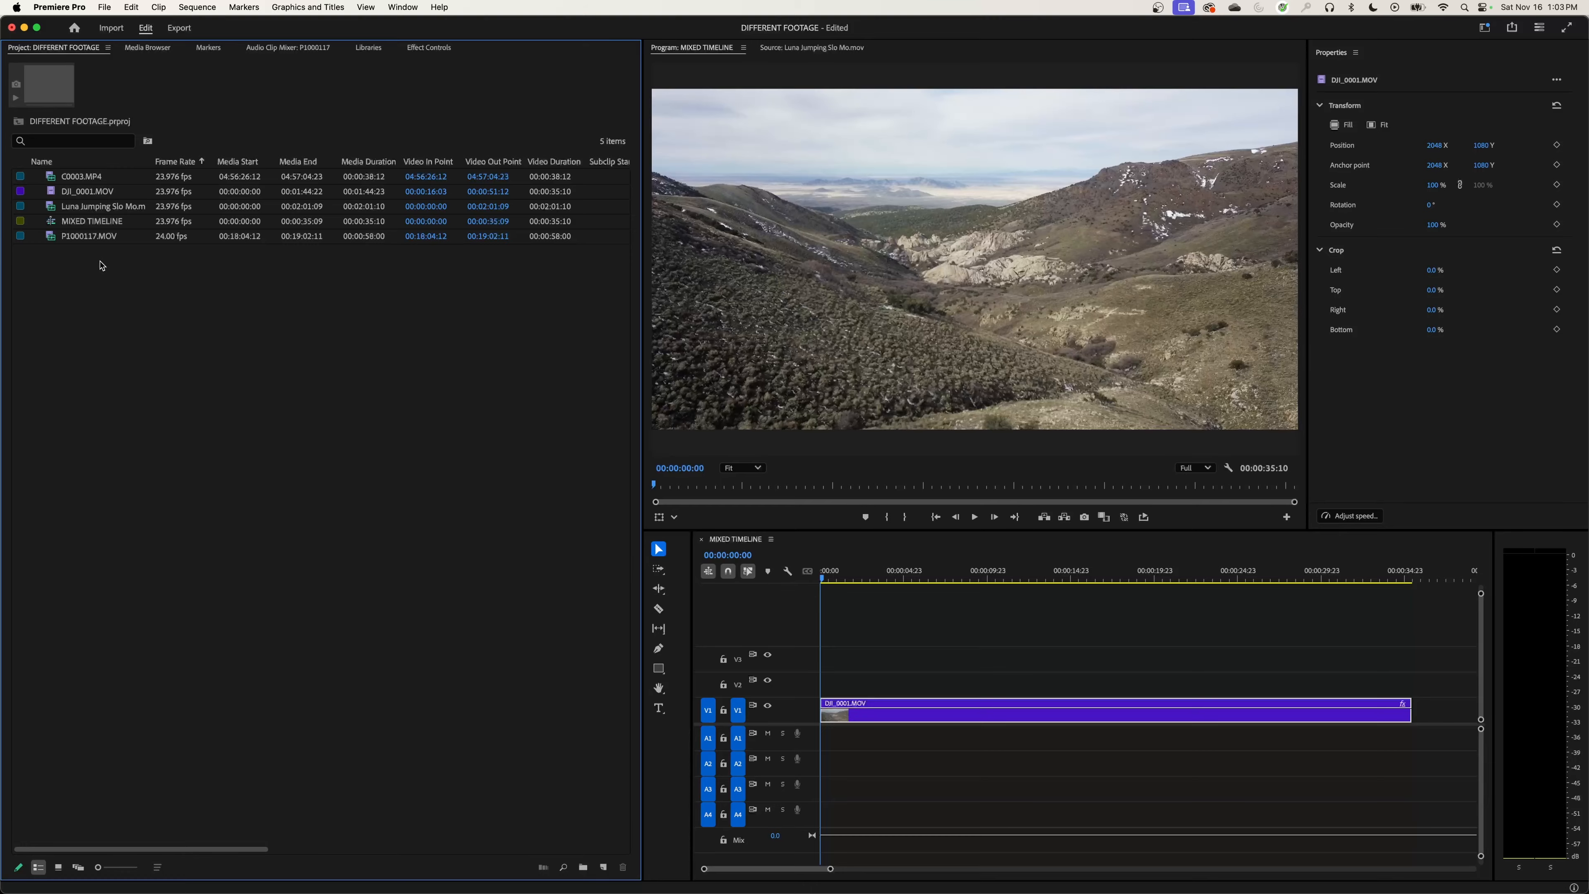
# Step: Check the frame sizes of C0003.MP4 and DJI_0001.MOV in the project's preview area
pyautogui.click(66, 176)
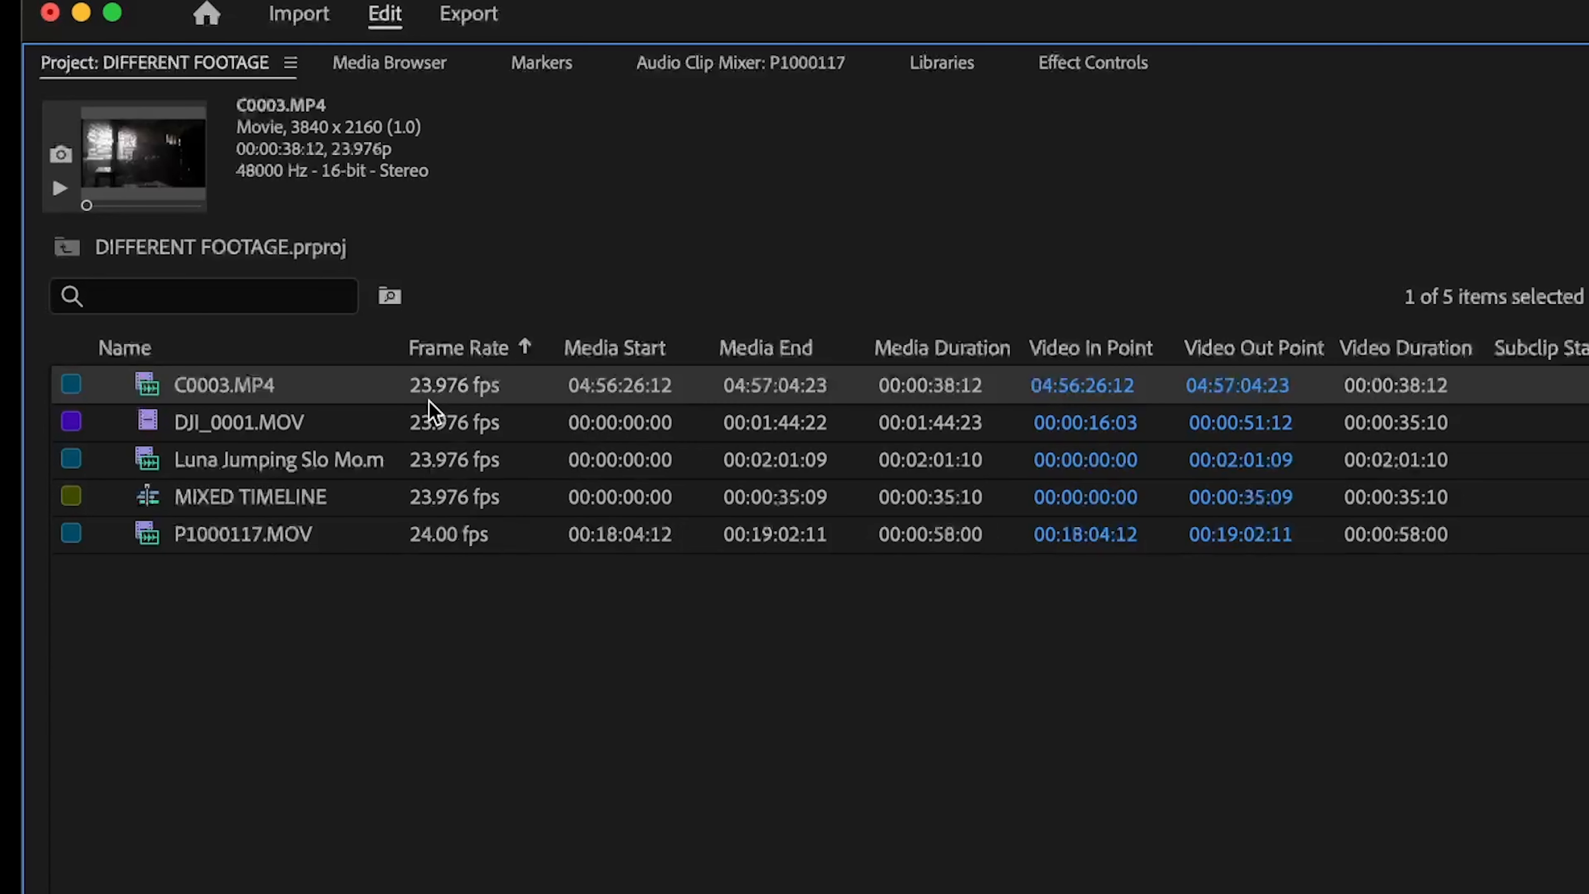
pyautogui.click(225, 438)
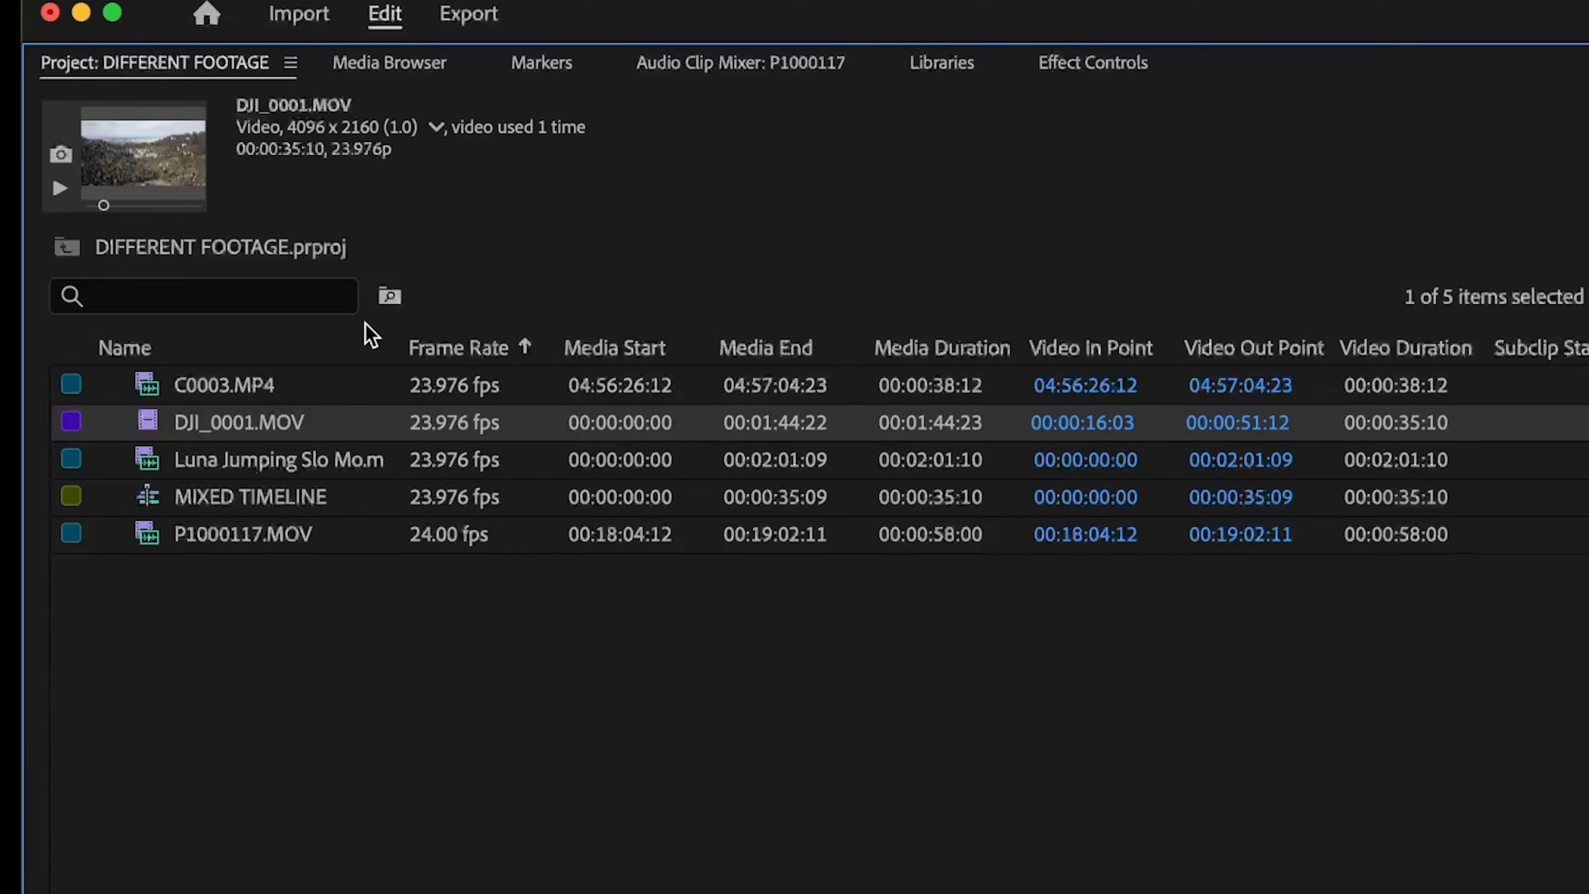
pyautogui.click(303, 385)
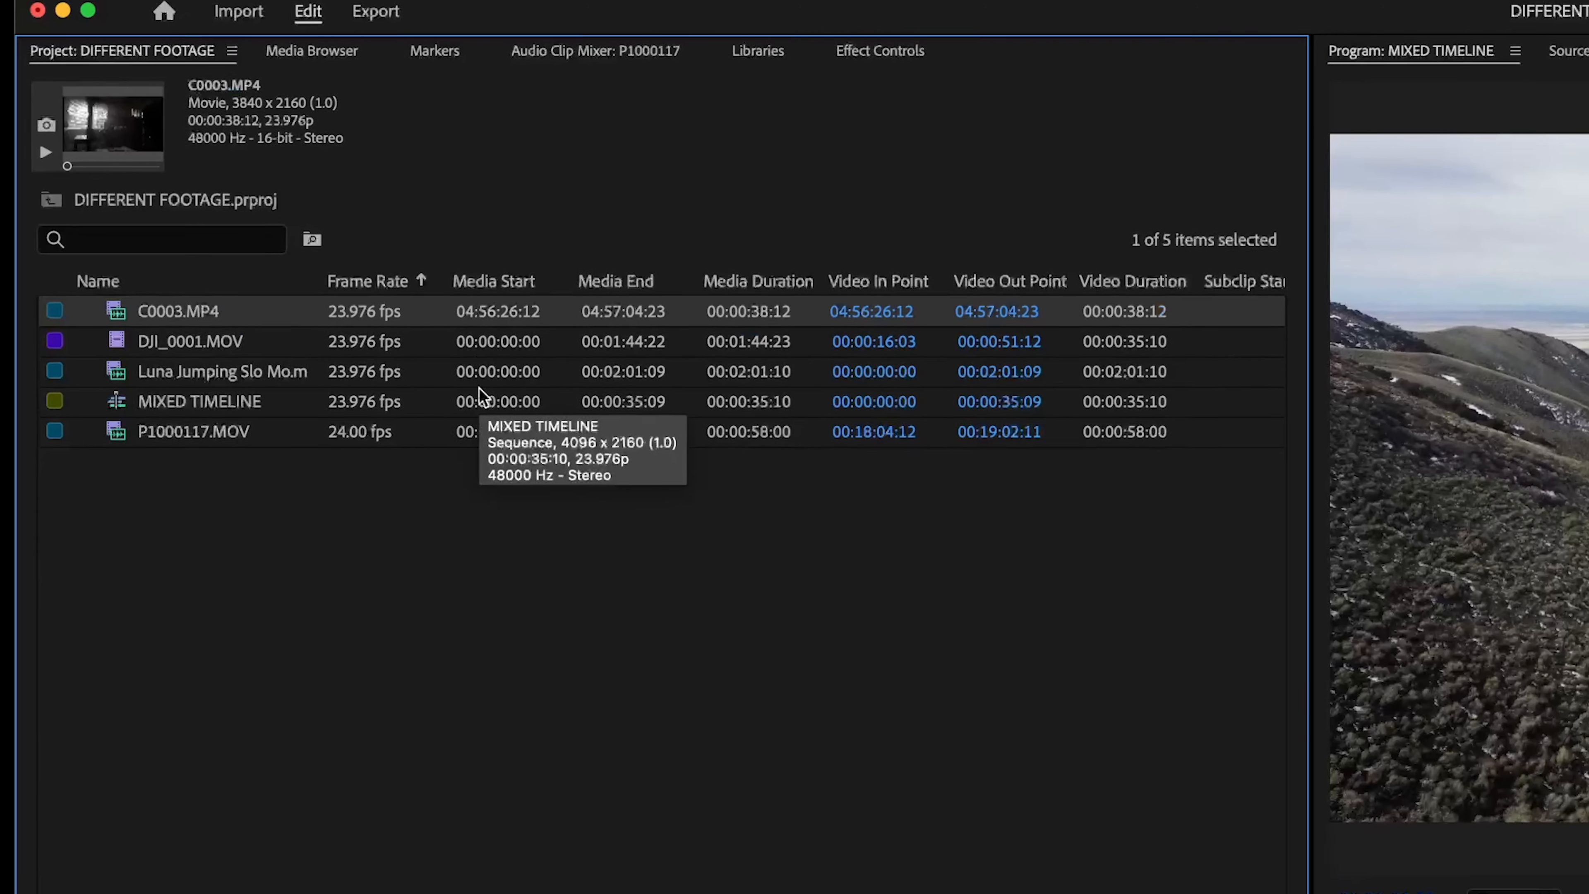
# Step: Switch to Calculator and divide 3840 by 2160 to get the aspect ratio of C0003.MP4
pyautogui.press('super+space')
pyautogui.write('cal')
pyautogui.press('Return')
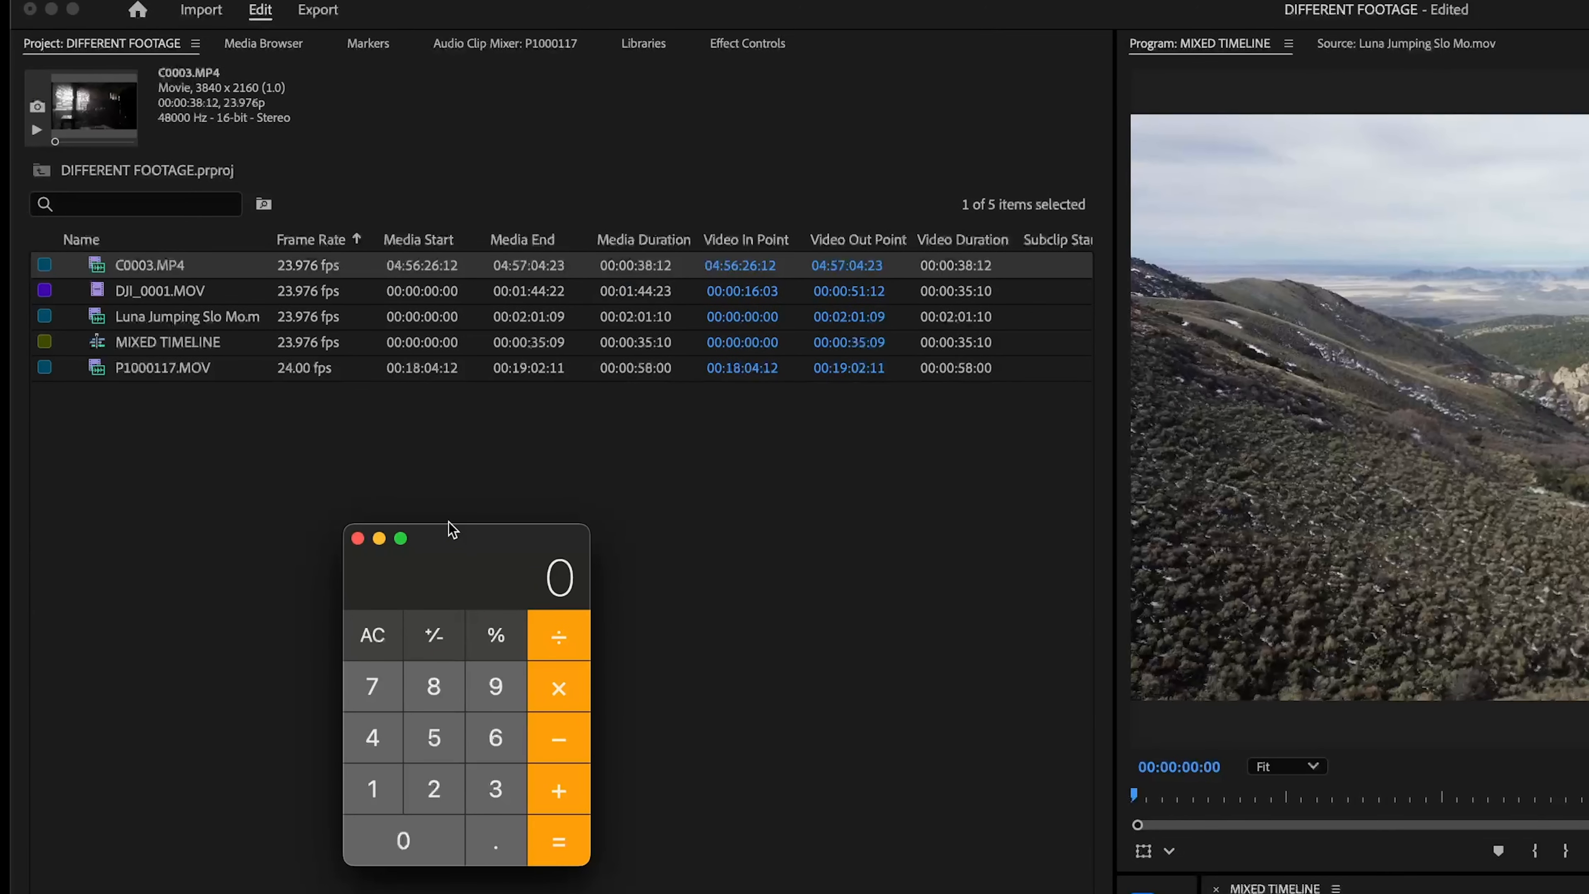
pyautogui.write('3840/216')
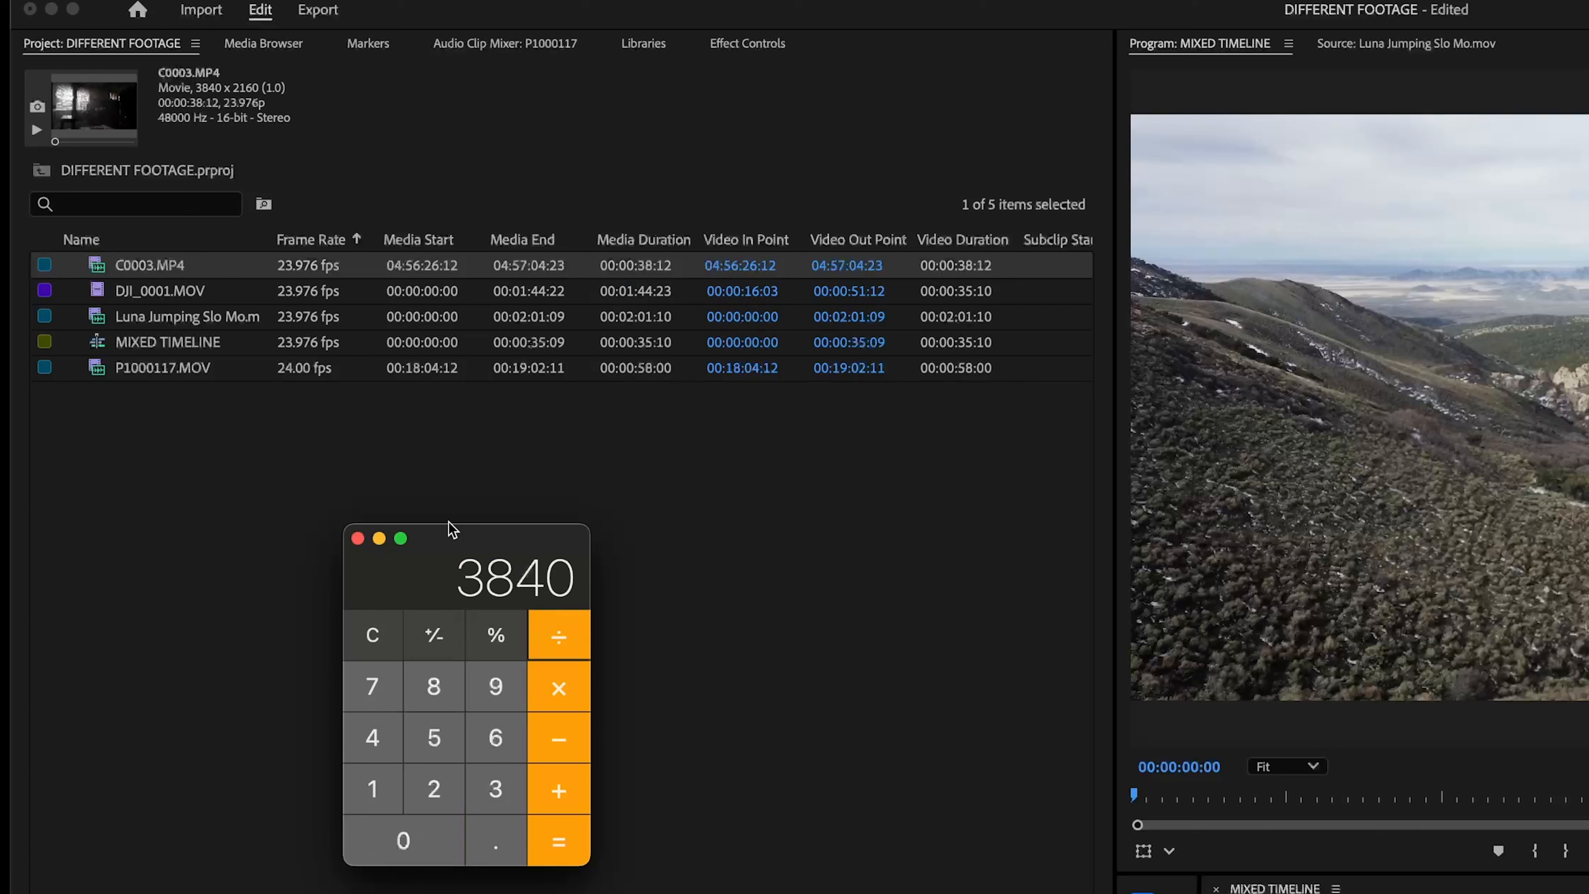
pyautogui.write('0')
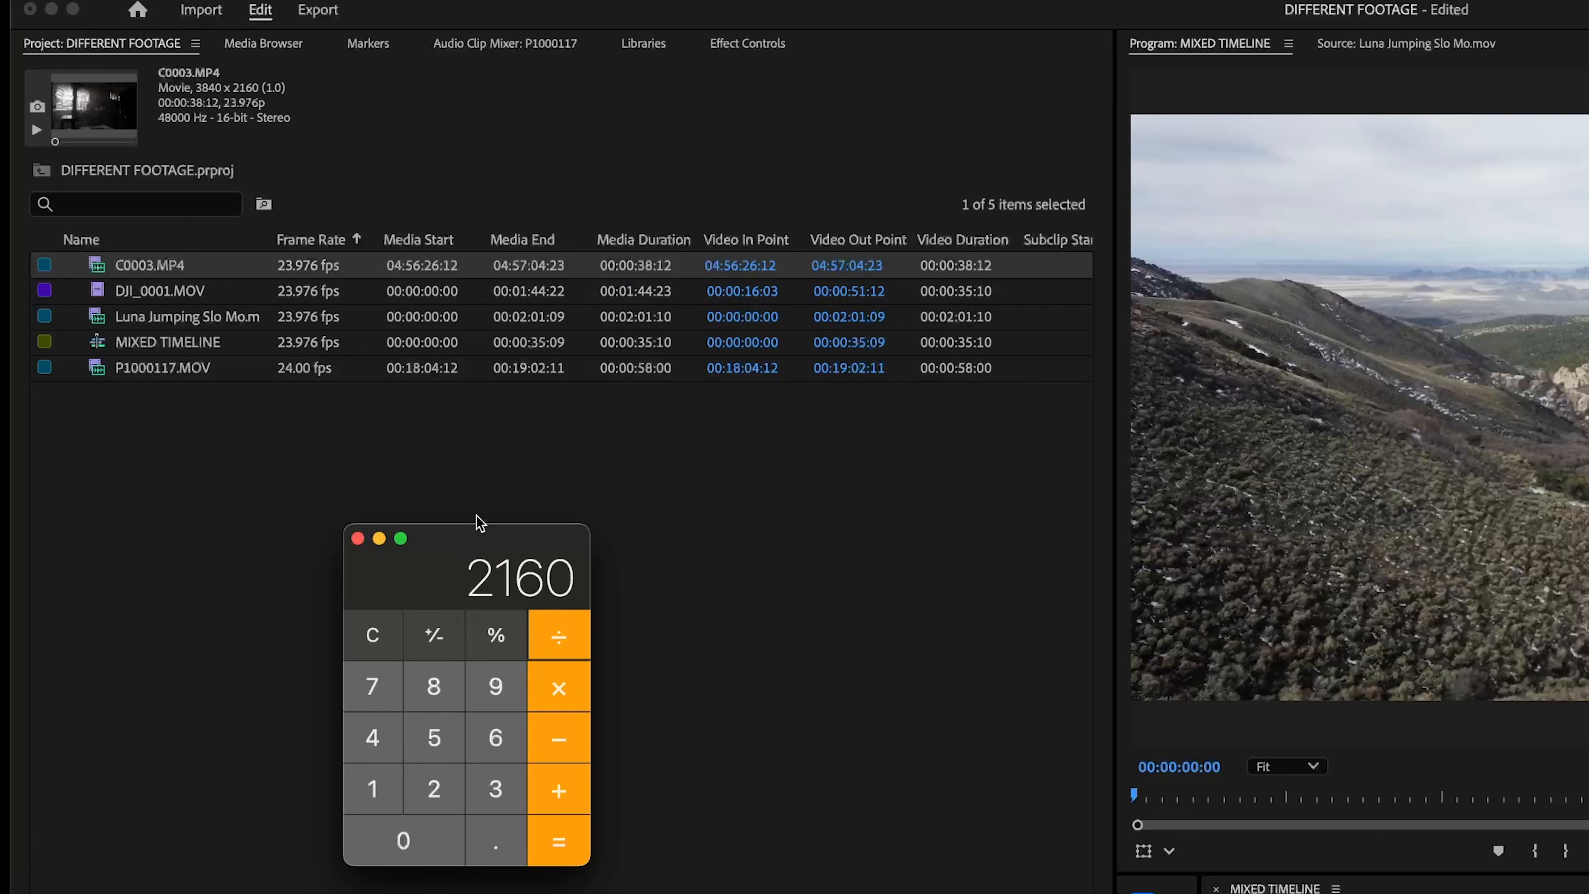
pyautogui.press('Return')
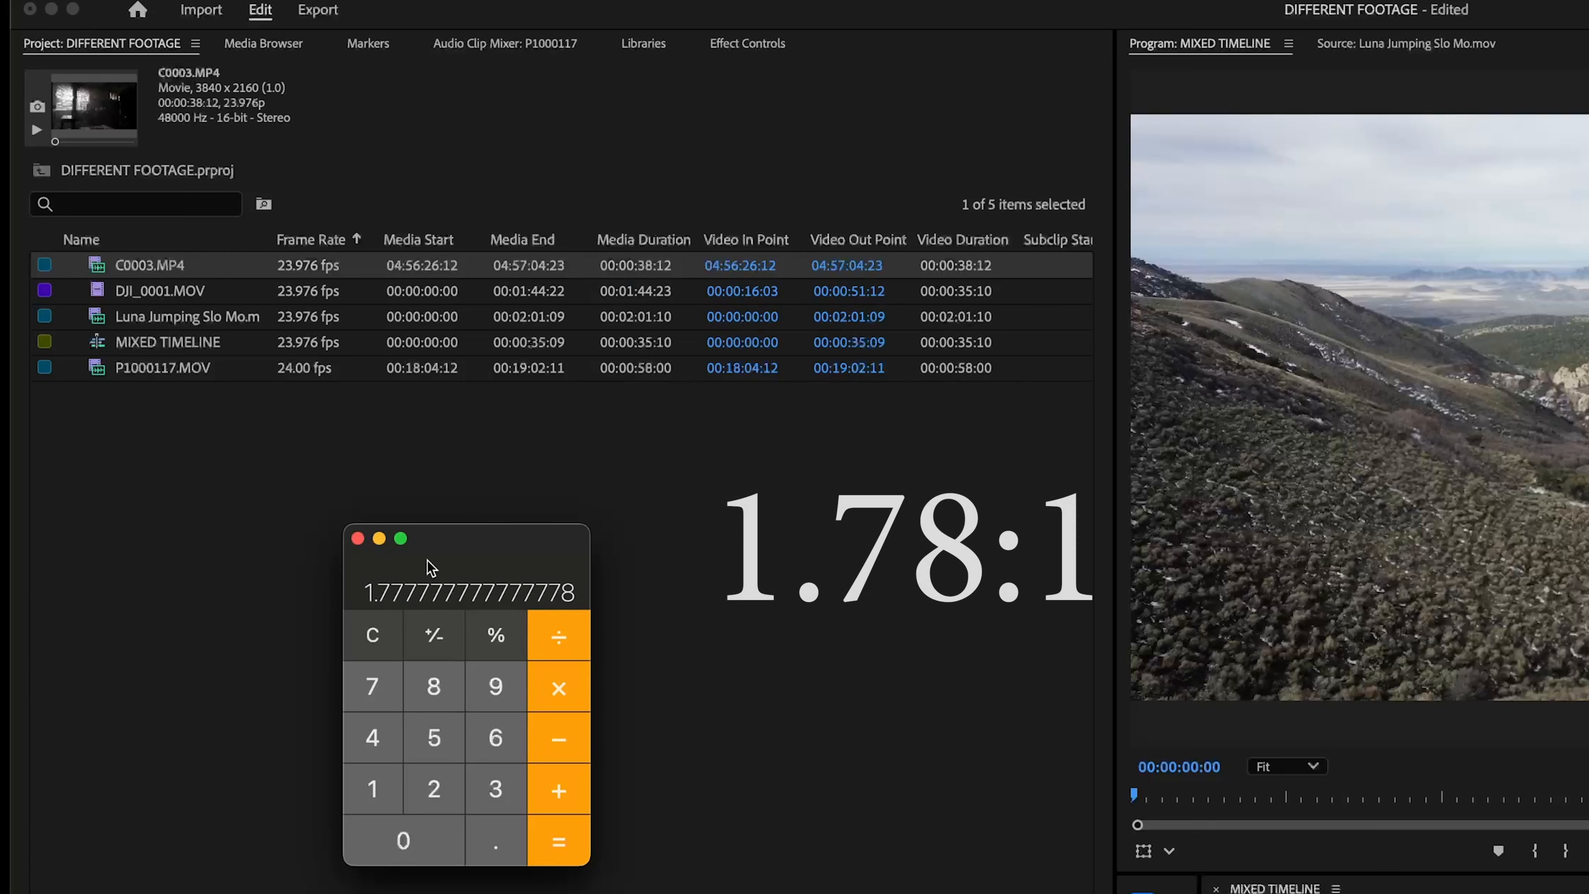
# Step: Divide 16 by 9 in the calculator to compare the result with the aspect ratio of C0003.MP4
pyautogui.moveTo(394, 598); pyautogui.dragTo(483, 619)
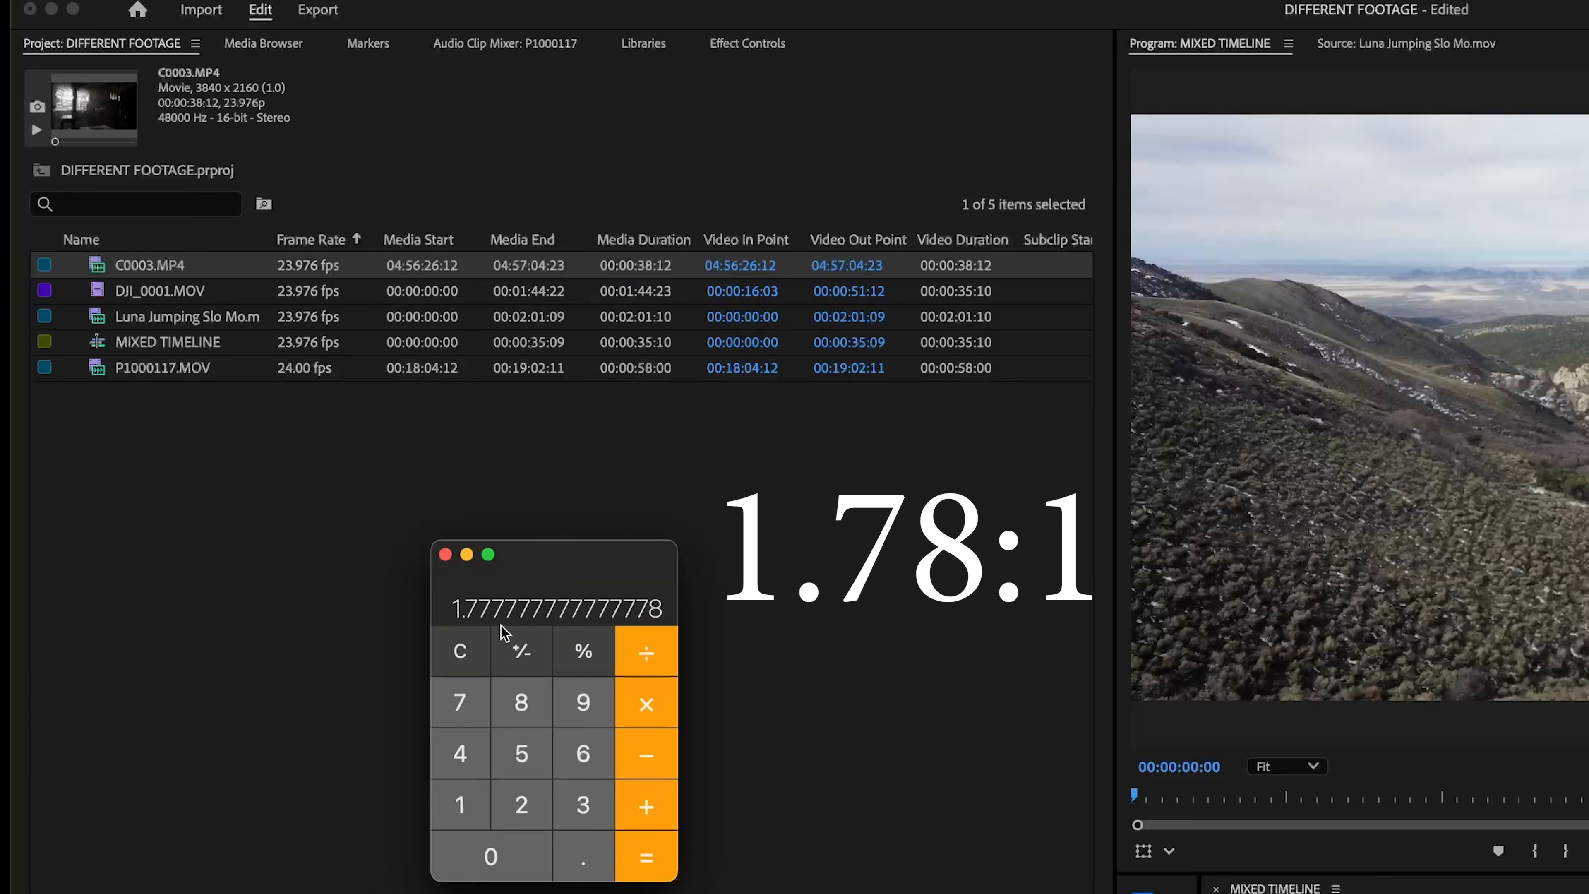
pyautogui.moveTo(570, 558); pyautogui.dragTo(504, 543)
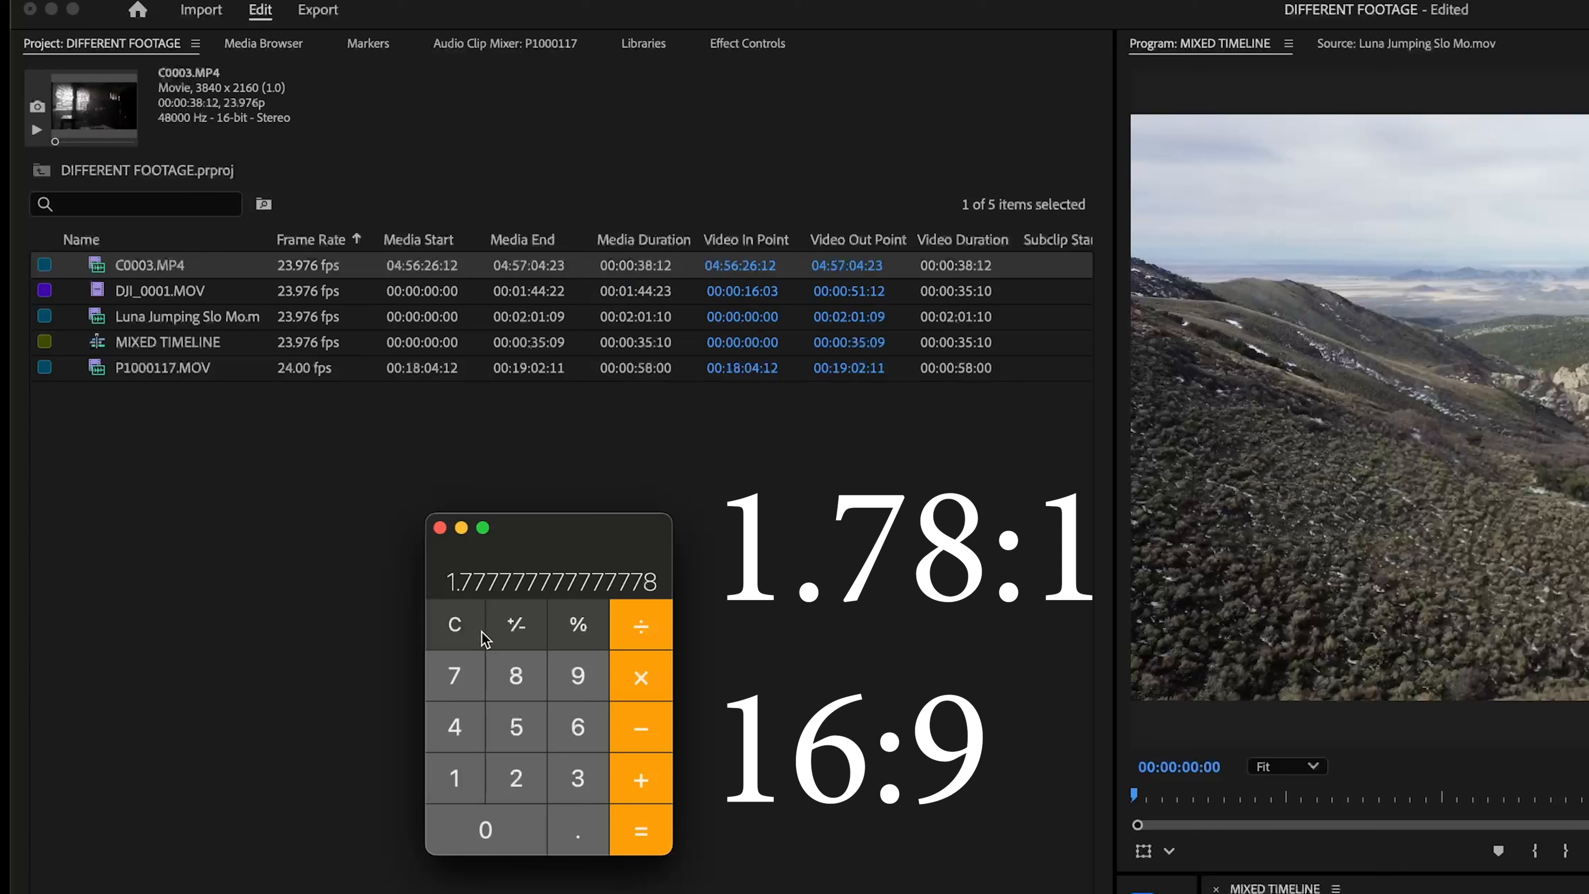
pyautogui.moveTo(542, 540); pyautogui.dragTo(541, 562)
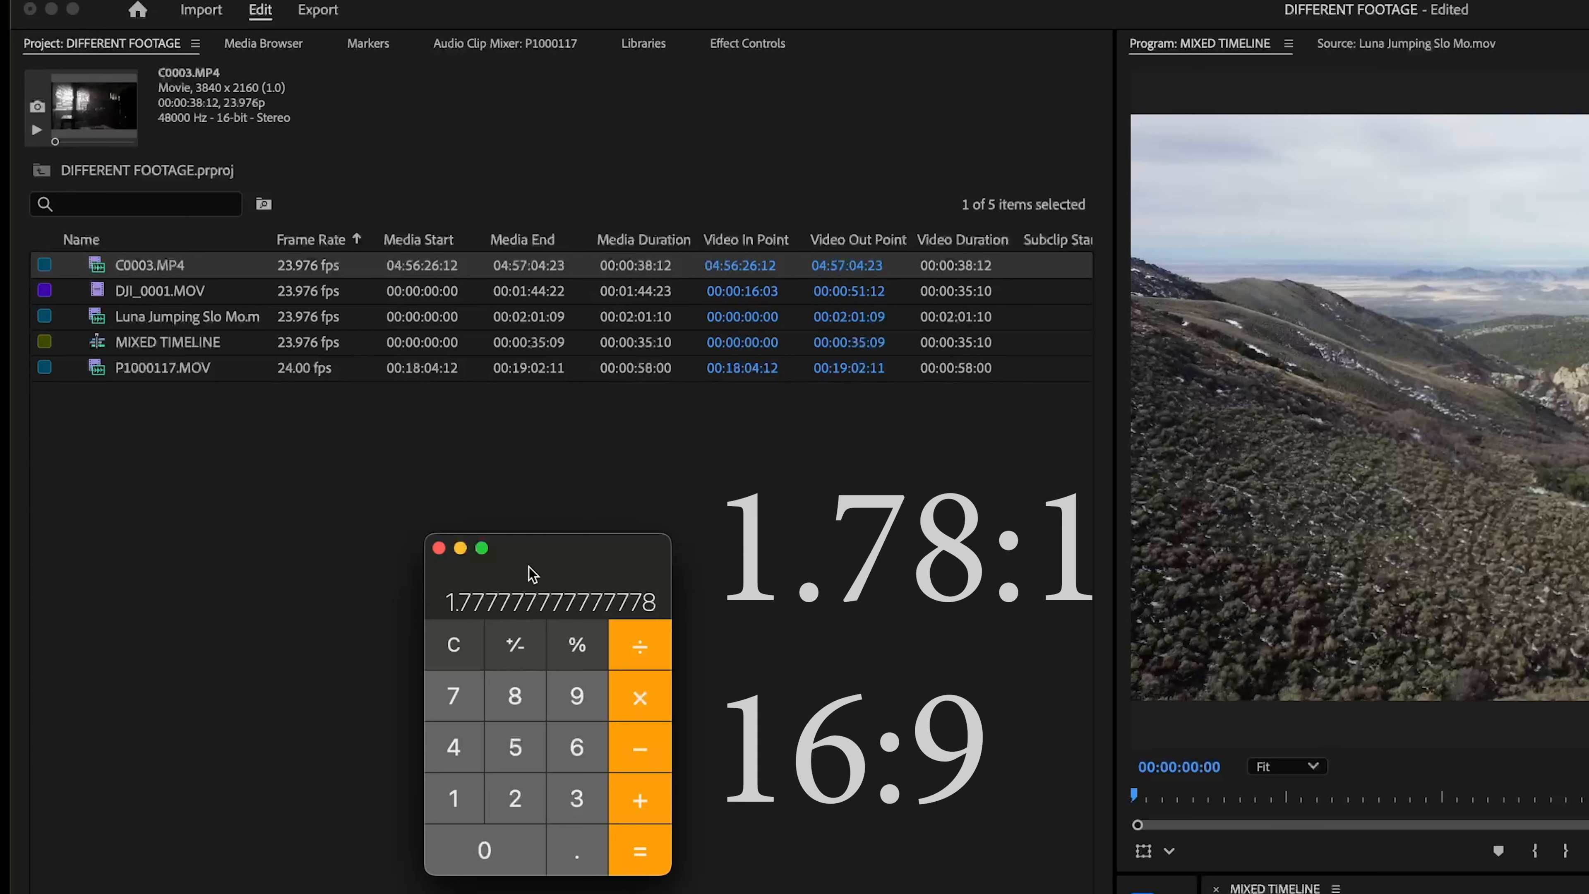
pyautogui.moveTo(531, 573); pyautogui.dragTo(611, 500)
pyautogui.write('16/9')
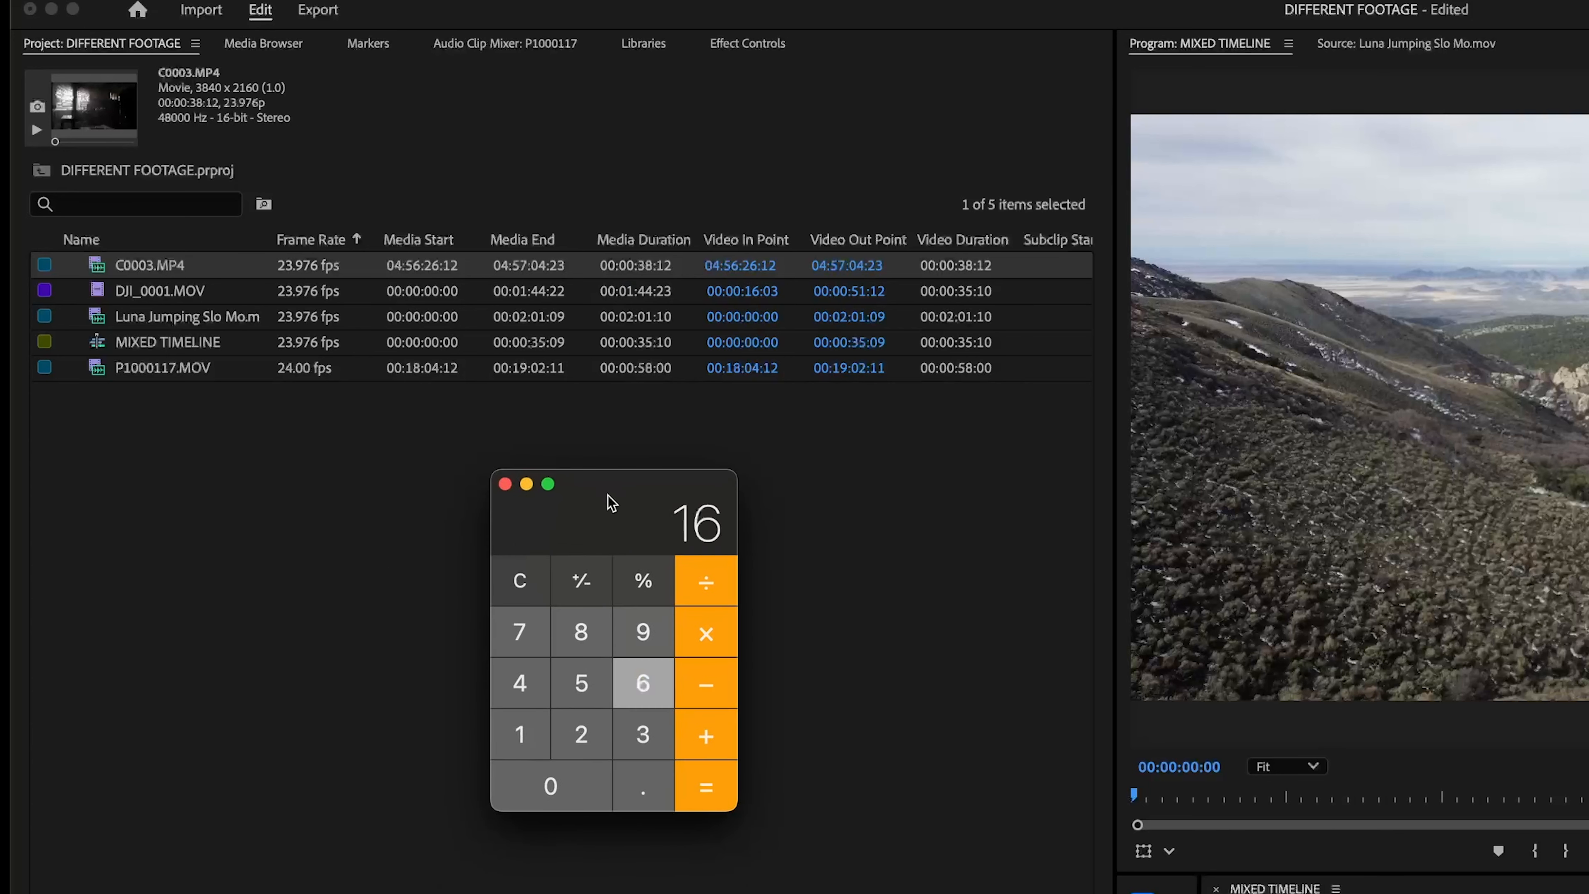
pyautogui.press('Return')
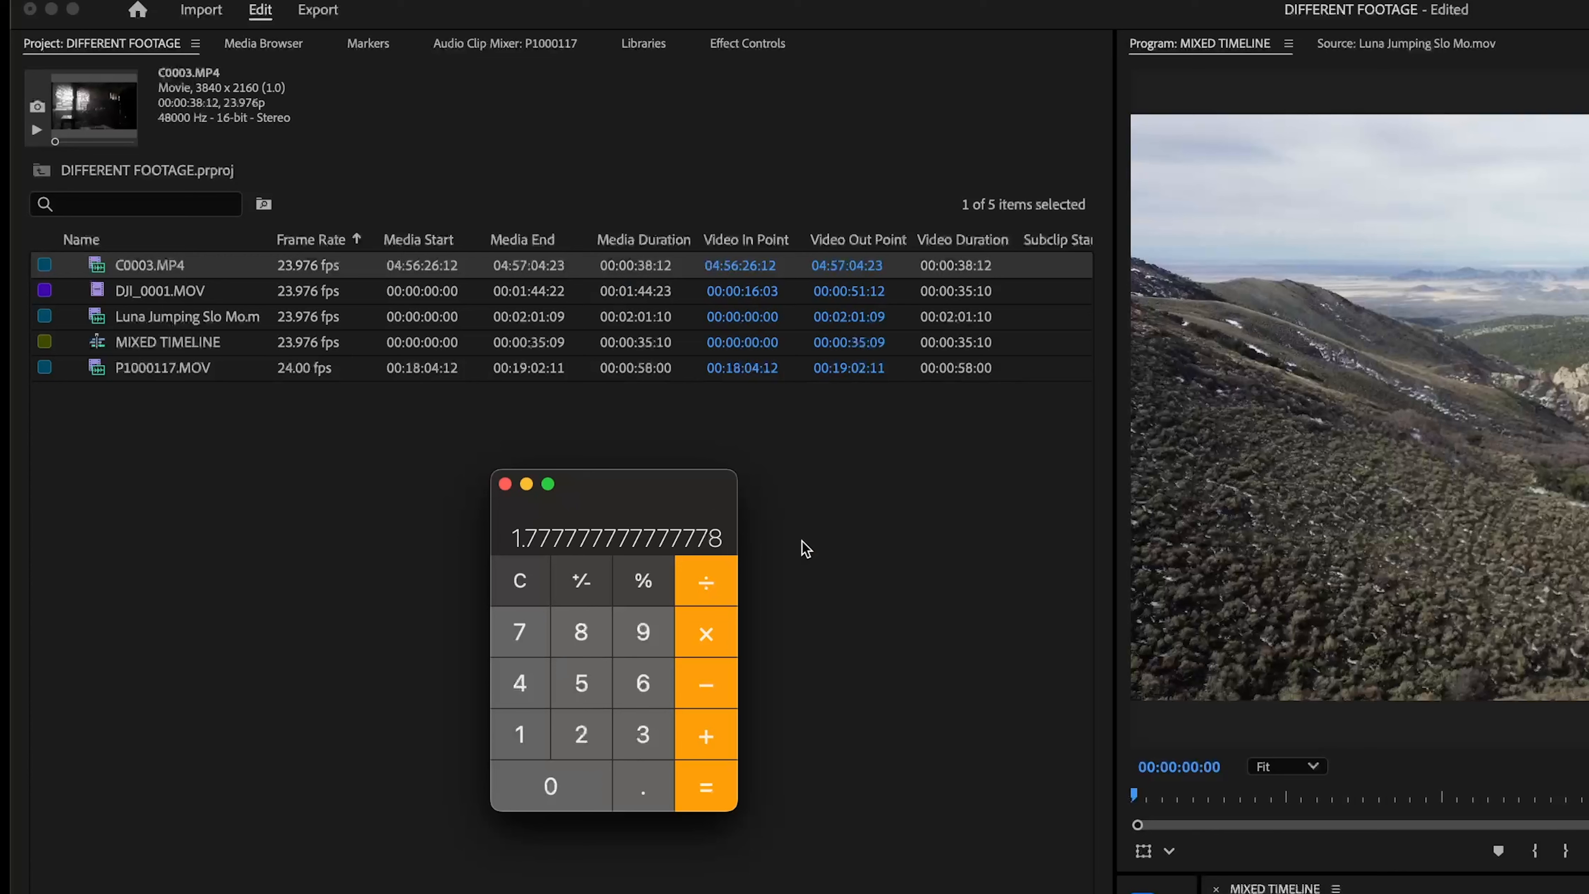
# Step: Check the frame size of DJI_0001.MOV in Premiere Pro, and divide 4096 by 2160 in Calculator for its aspect ratio
pyautogui.moveTo(648, 501); pyautogui.dragTo(683, 556)
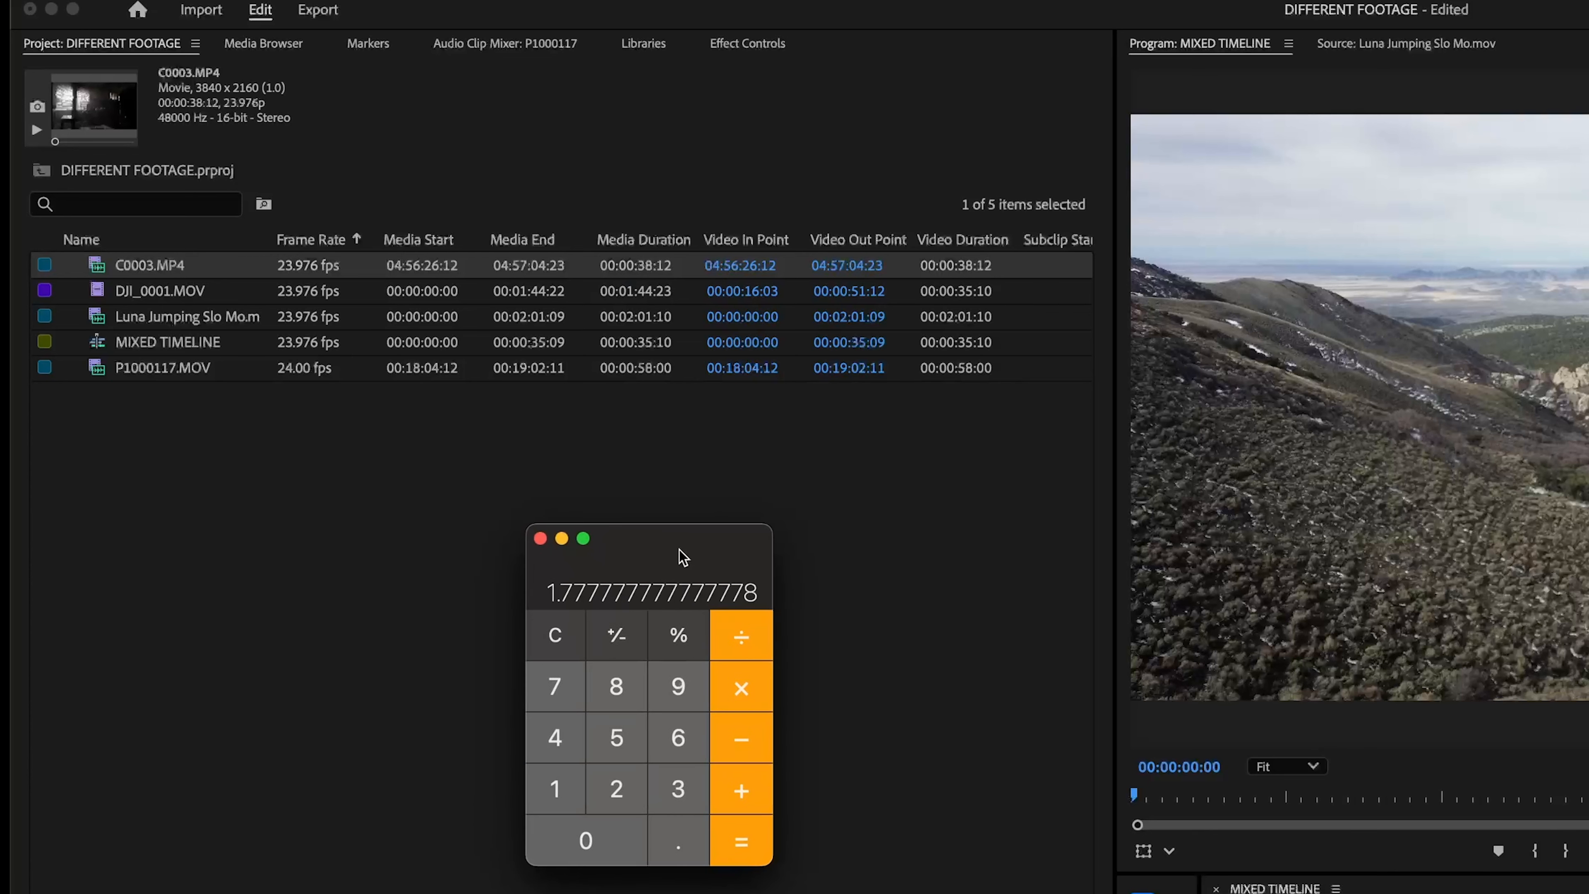
pyautogui.click(729, 467)
pyautogui.click(151, 290)
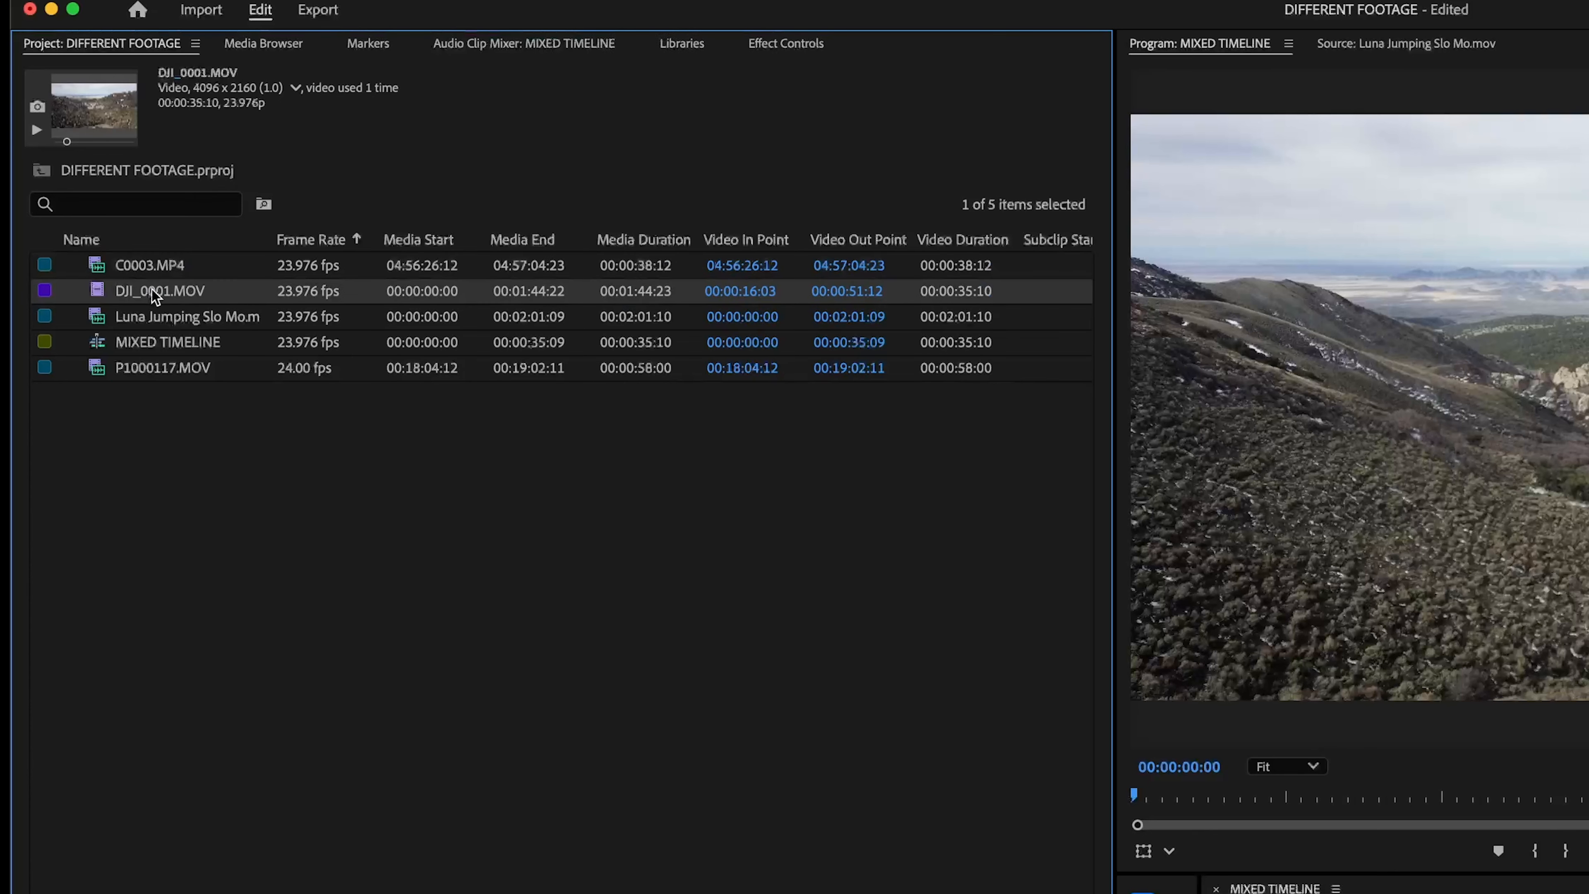
pyautogui.press('super+Tab')
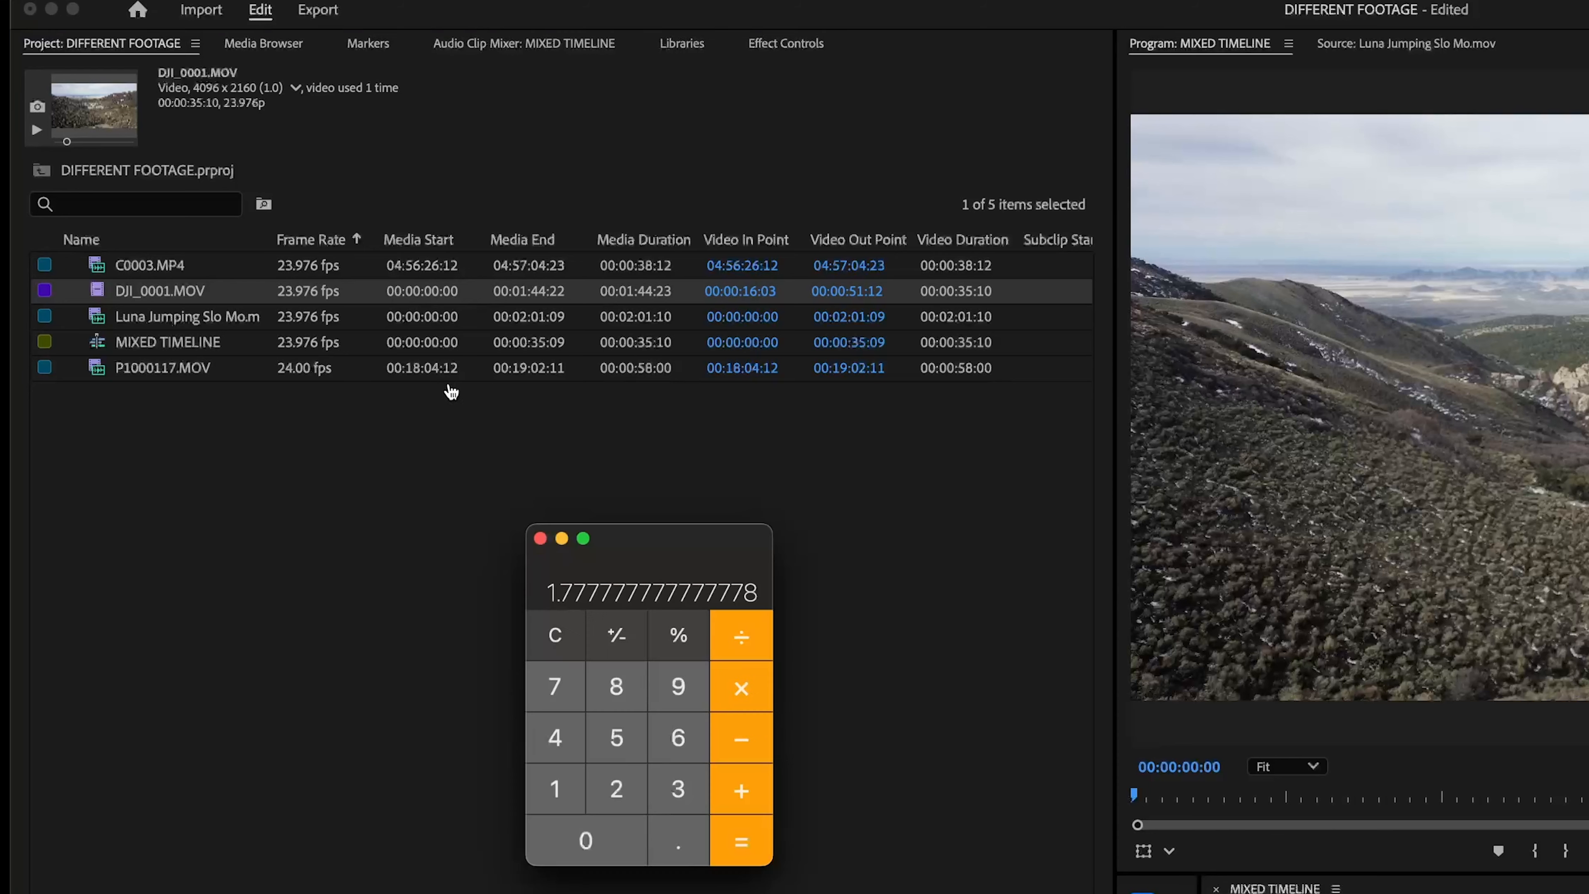
pyautogui.write('4096/21')
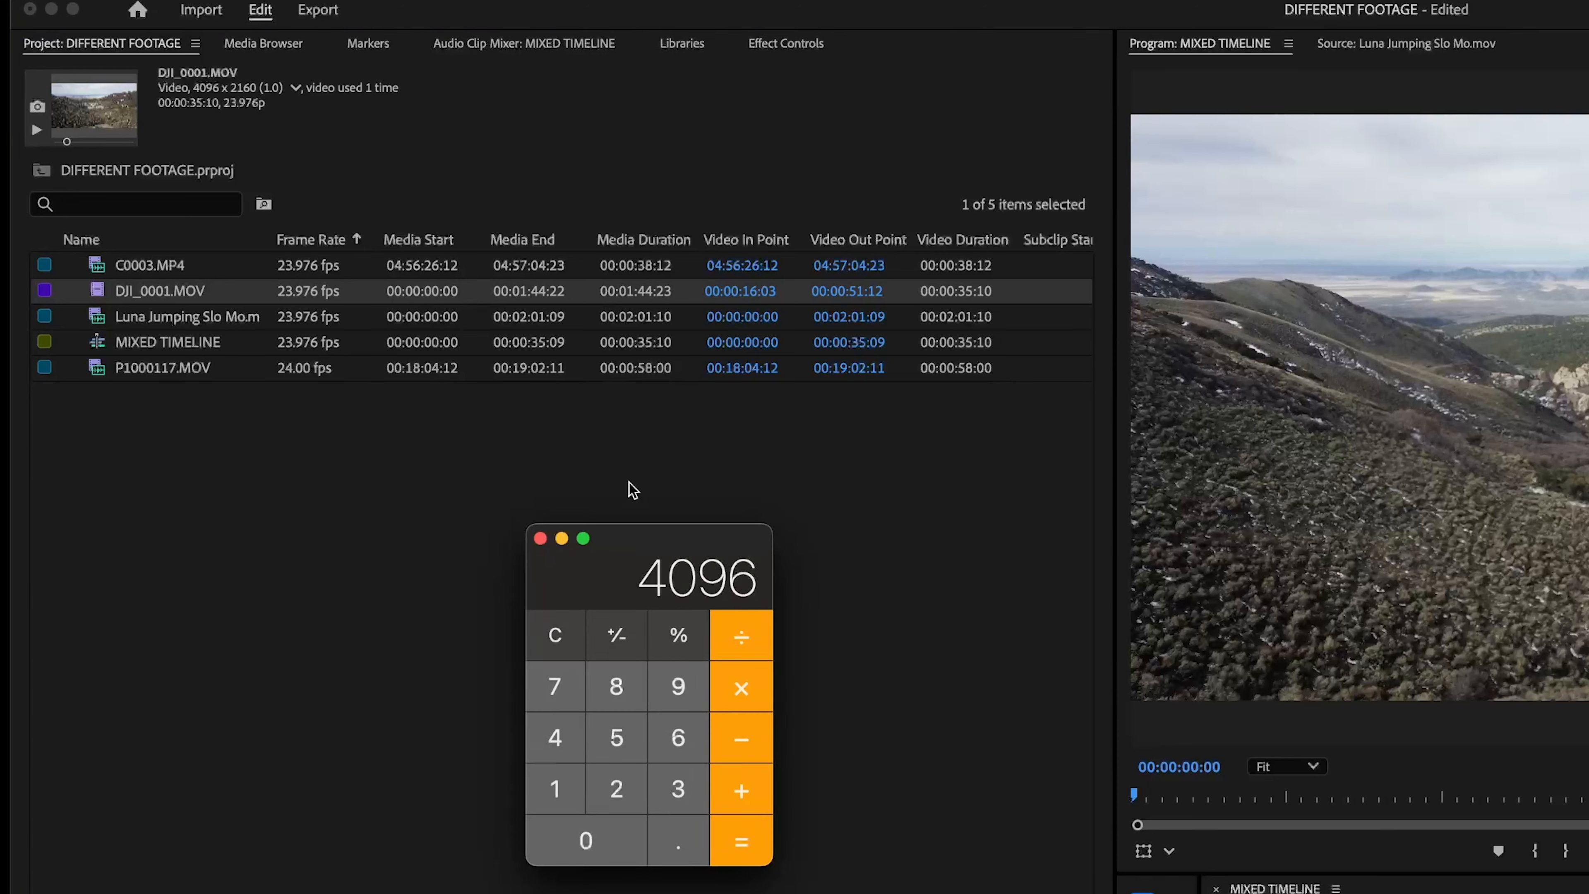
pyautogui.write('60')
pyautogui.press('Return')
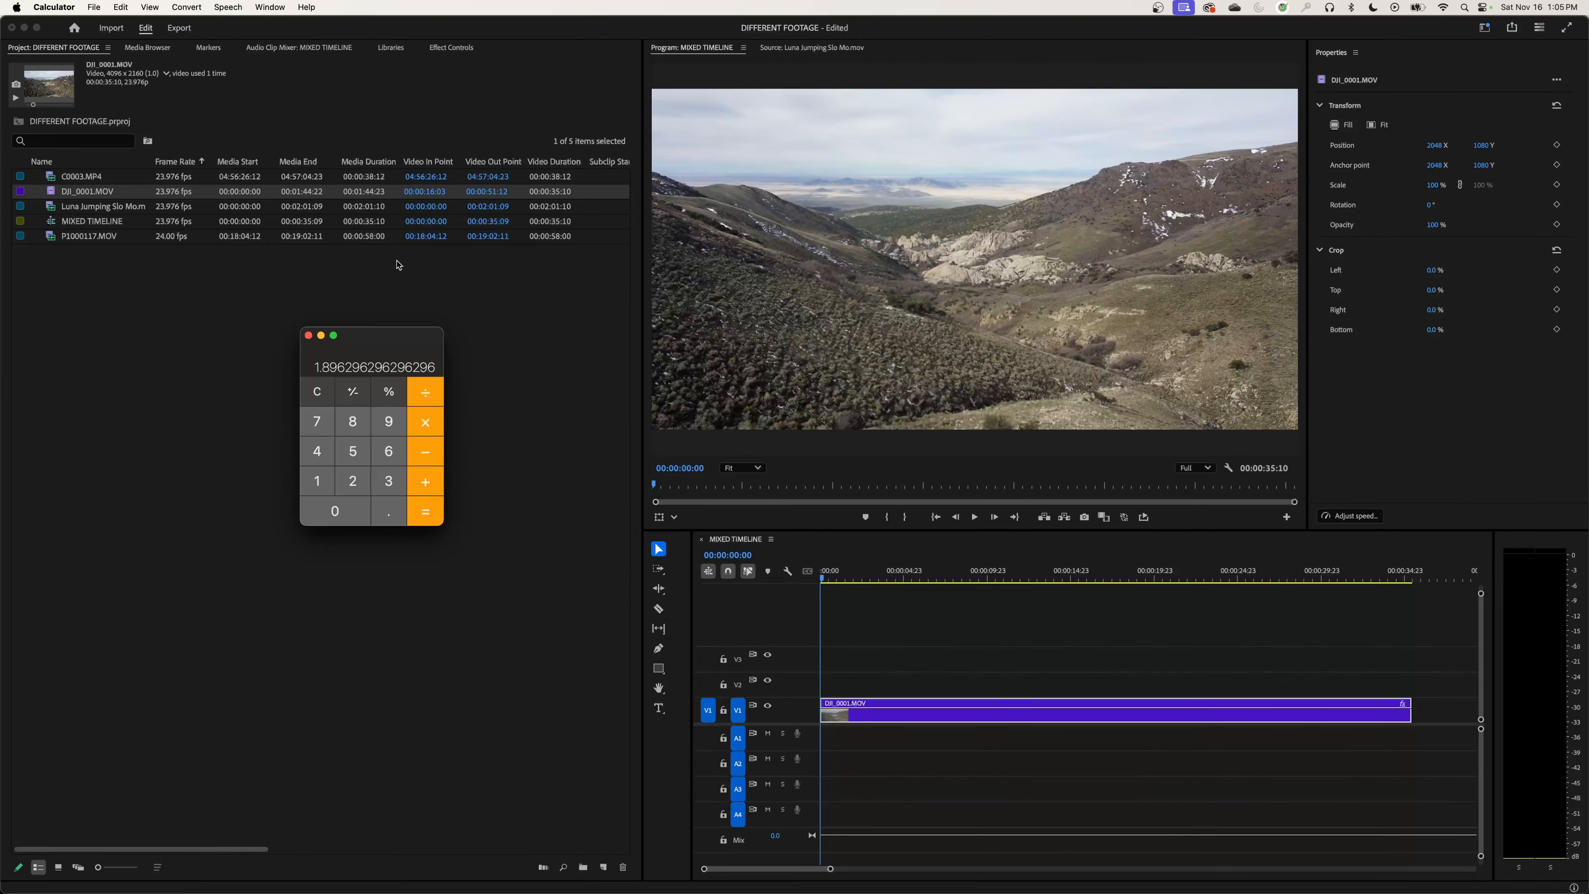
# Step: Switch back to Premiere Pro, create a new sequence from C0003.MP4 and rename it 16:9
pyautogui.click(69, 211)
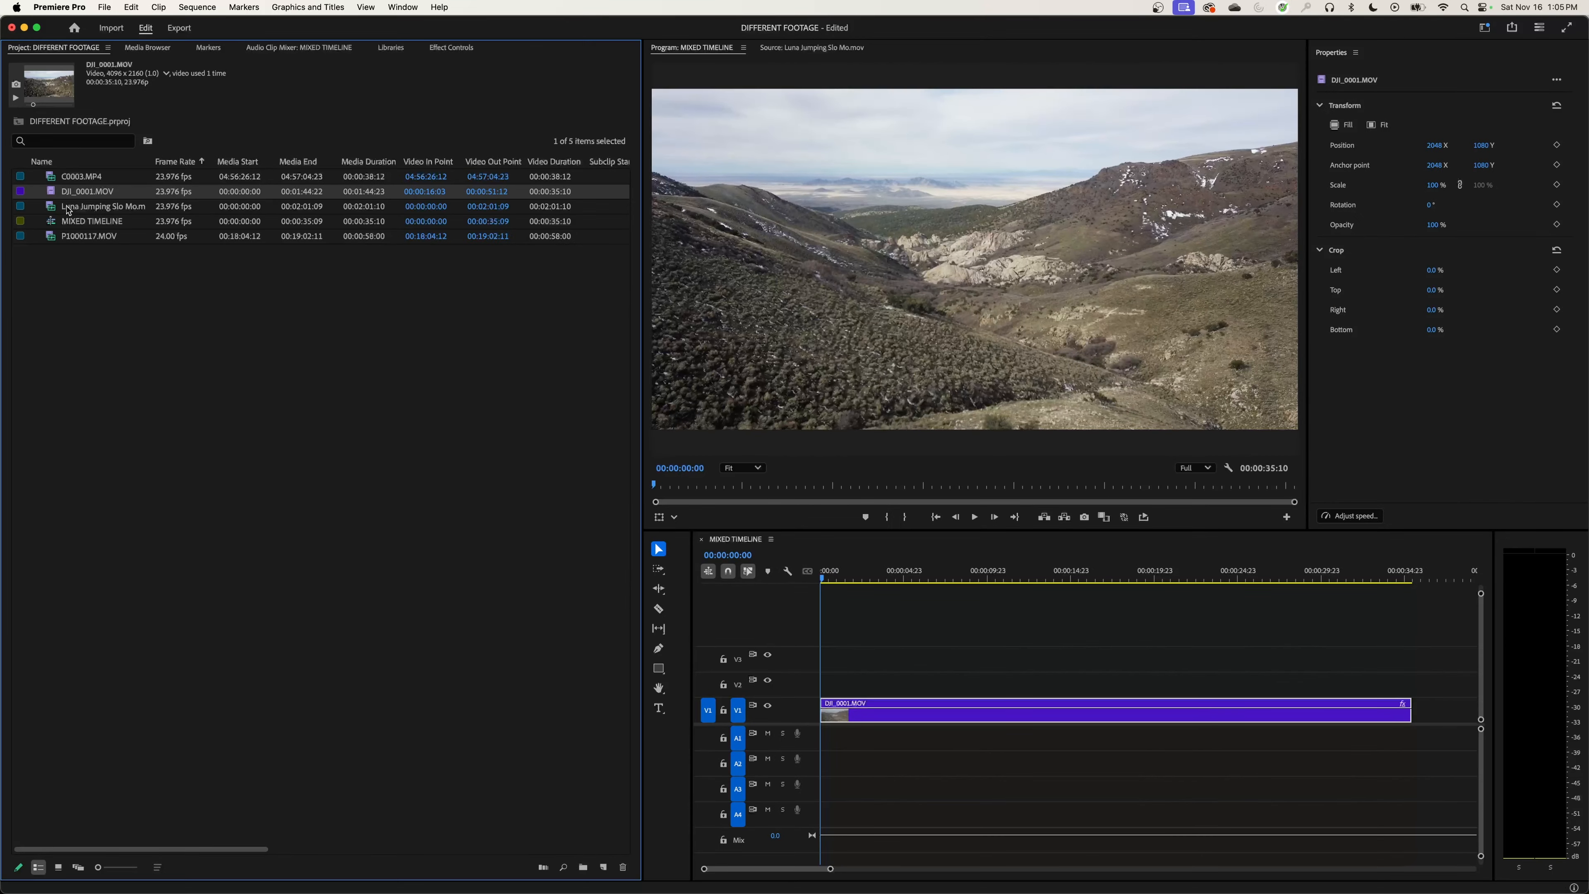
pyautogui.click(55, 179)
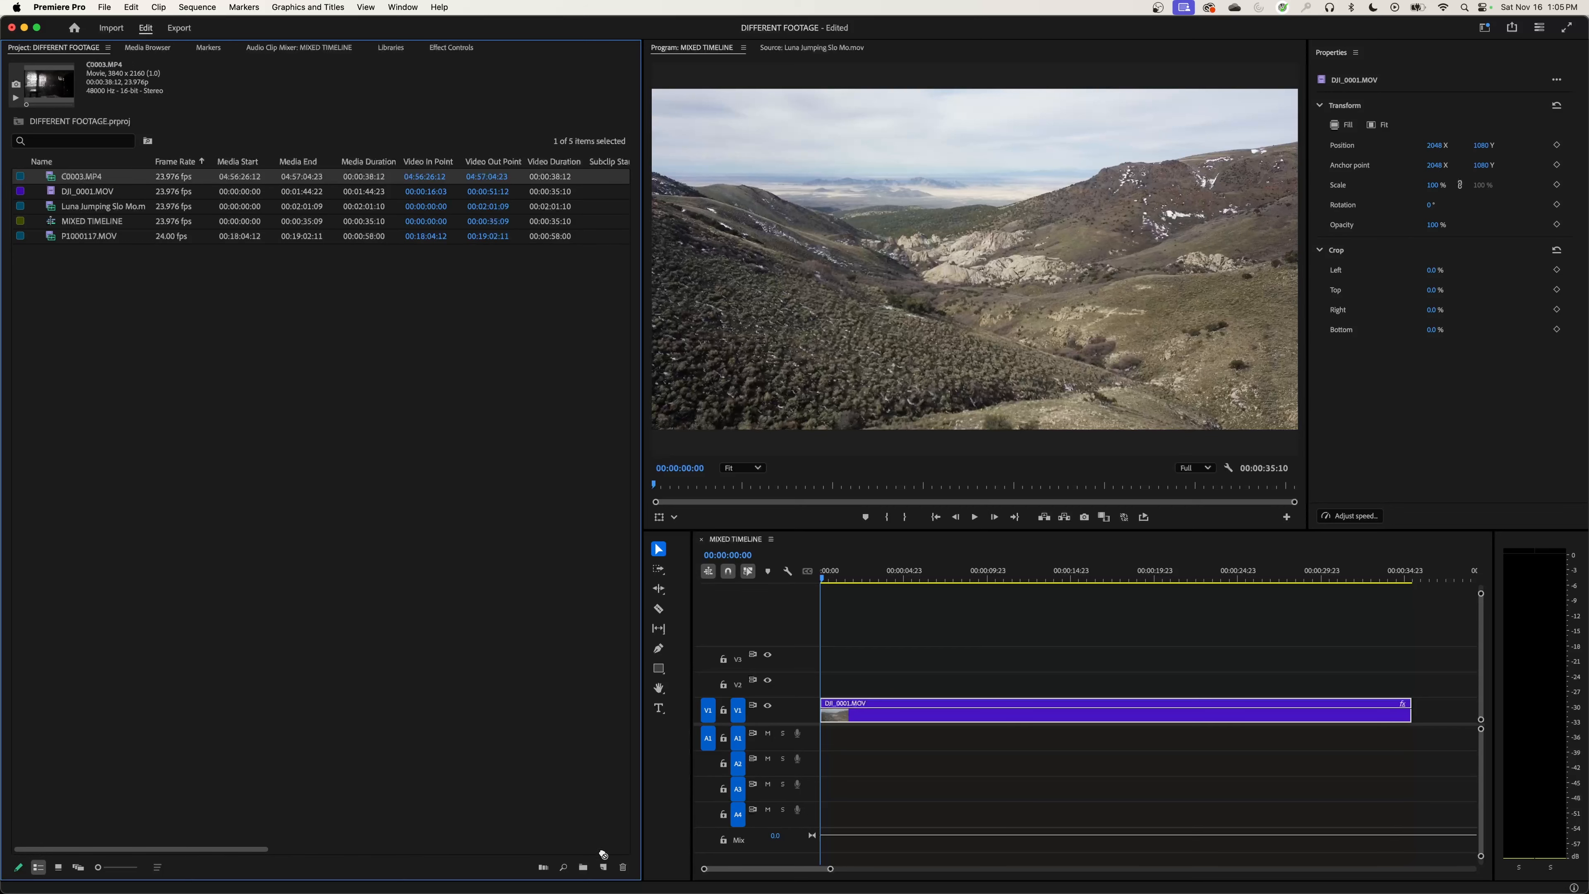
pyautogui.moveTo(603, 854); pyautogui.dragTo(604, 866)
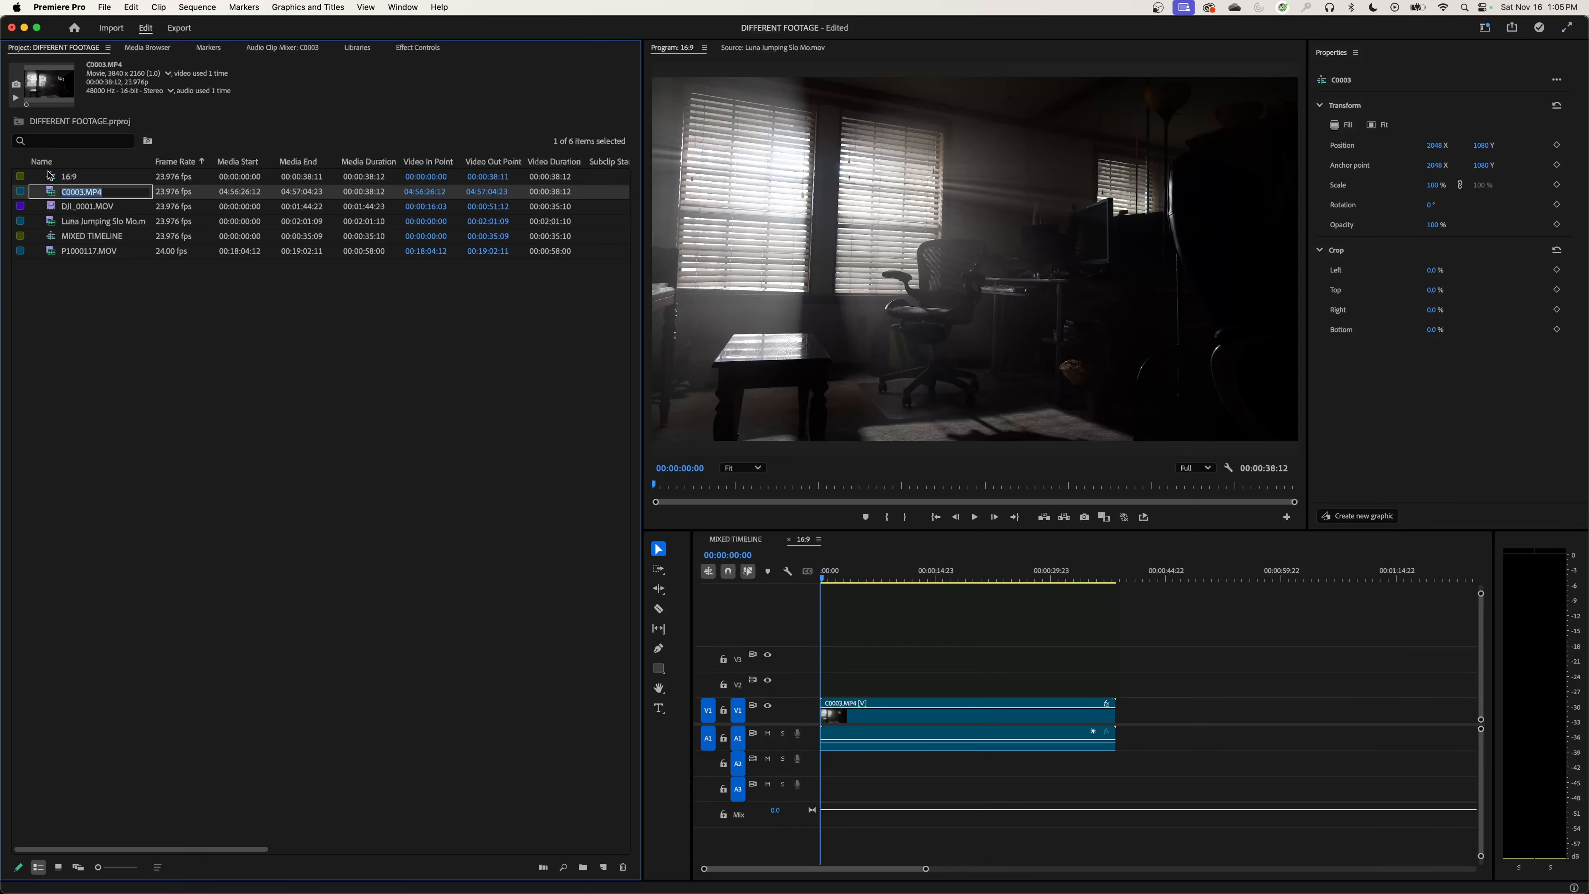
pyautogui.click(61, 180)
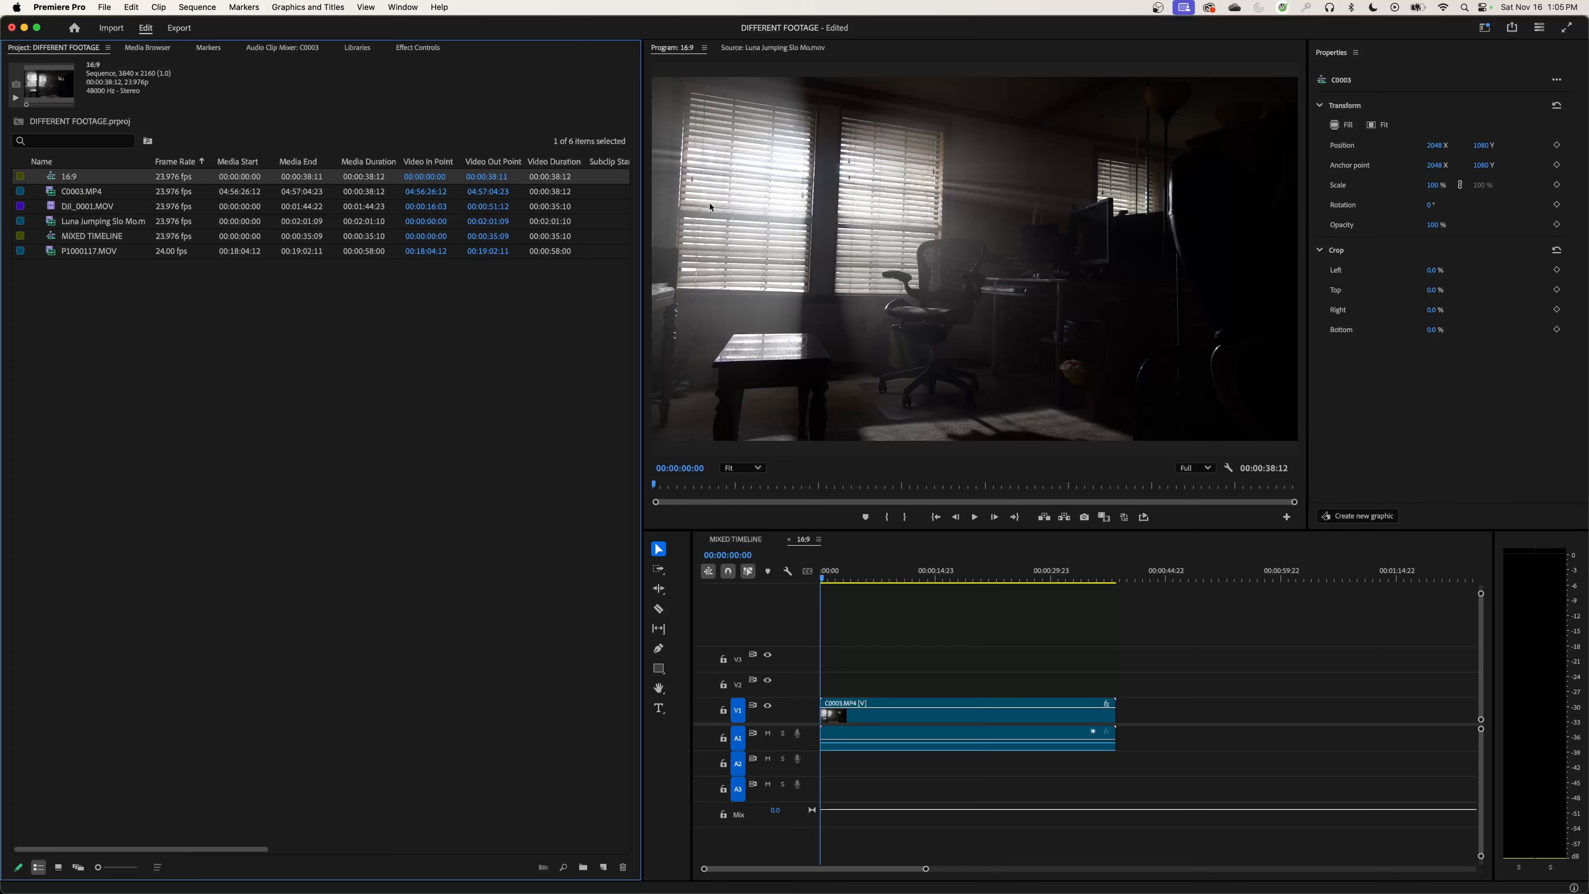
# Step: Compare the picture shapes of the MIXED TIMELINE and 16:9 sequences, and check the MIXED TIMELINE frame size
pyautogui.click(735, 539)
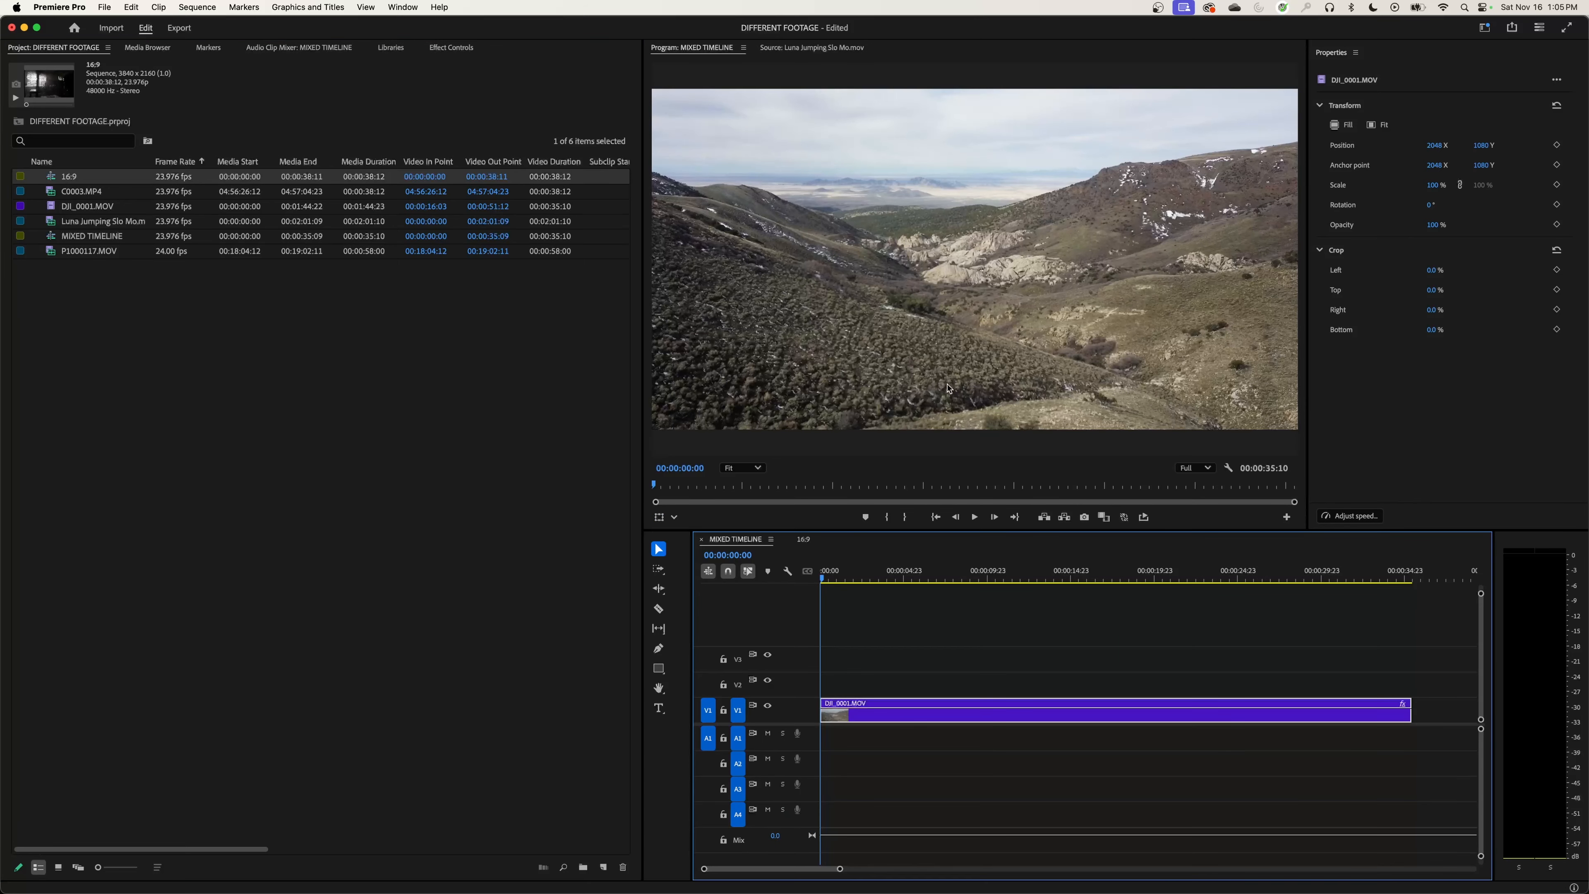
pyautogui.click(803, 539)
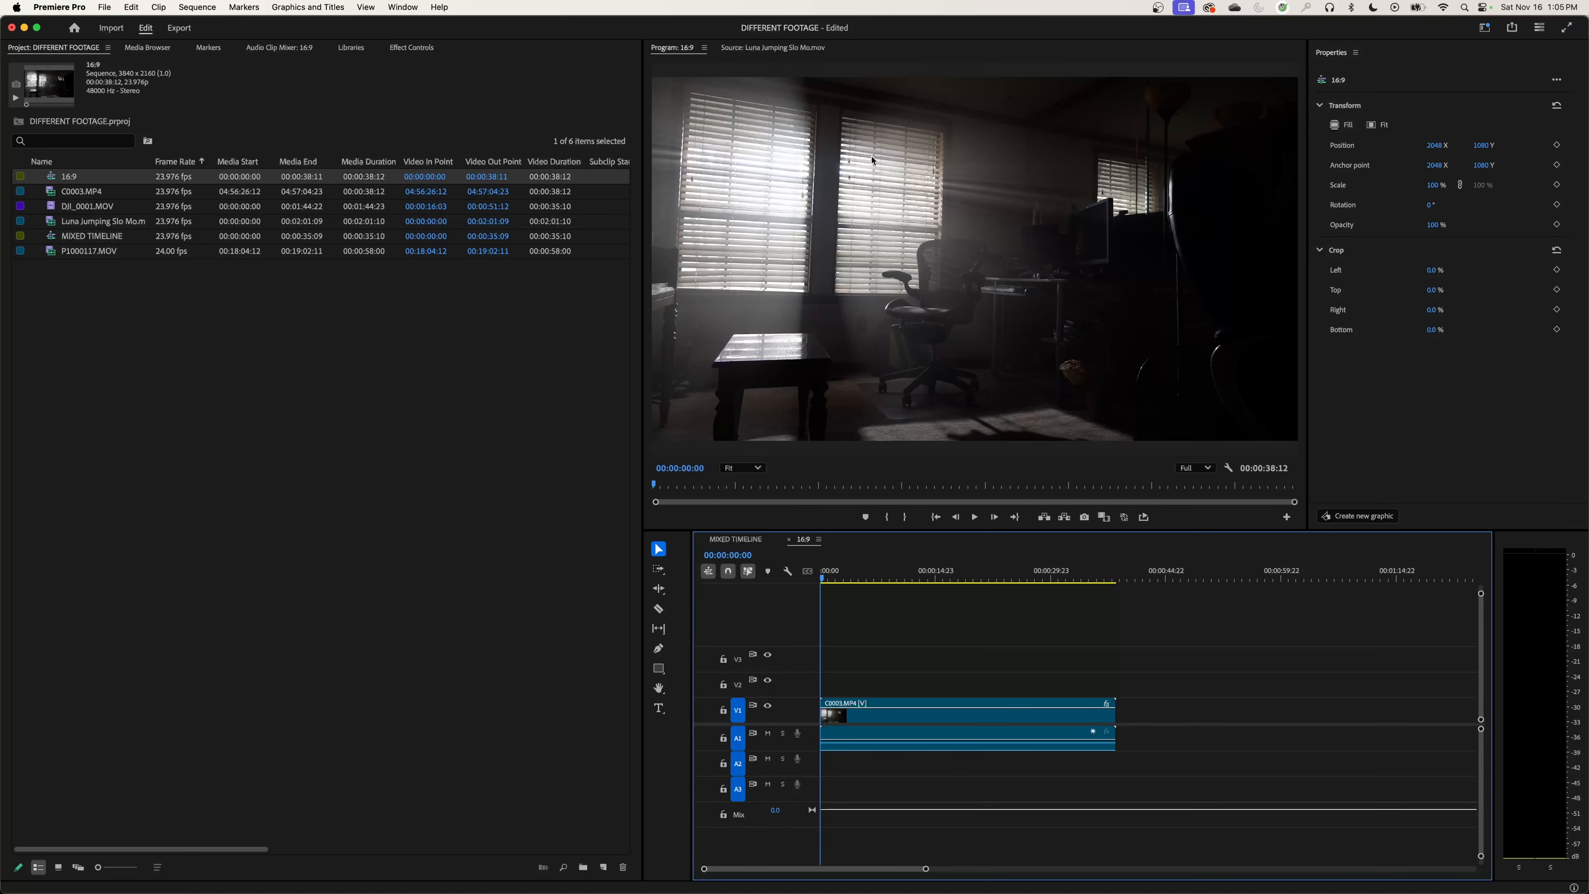
pyautogui.hotkey('shift', '3')
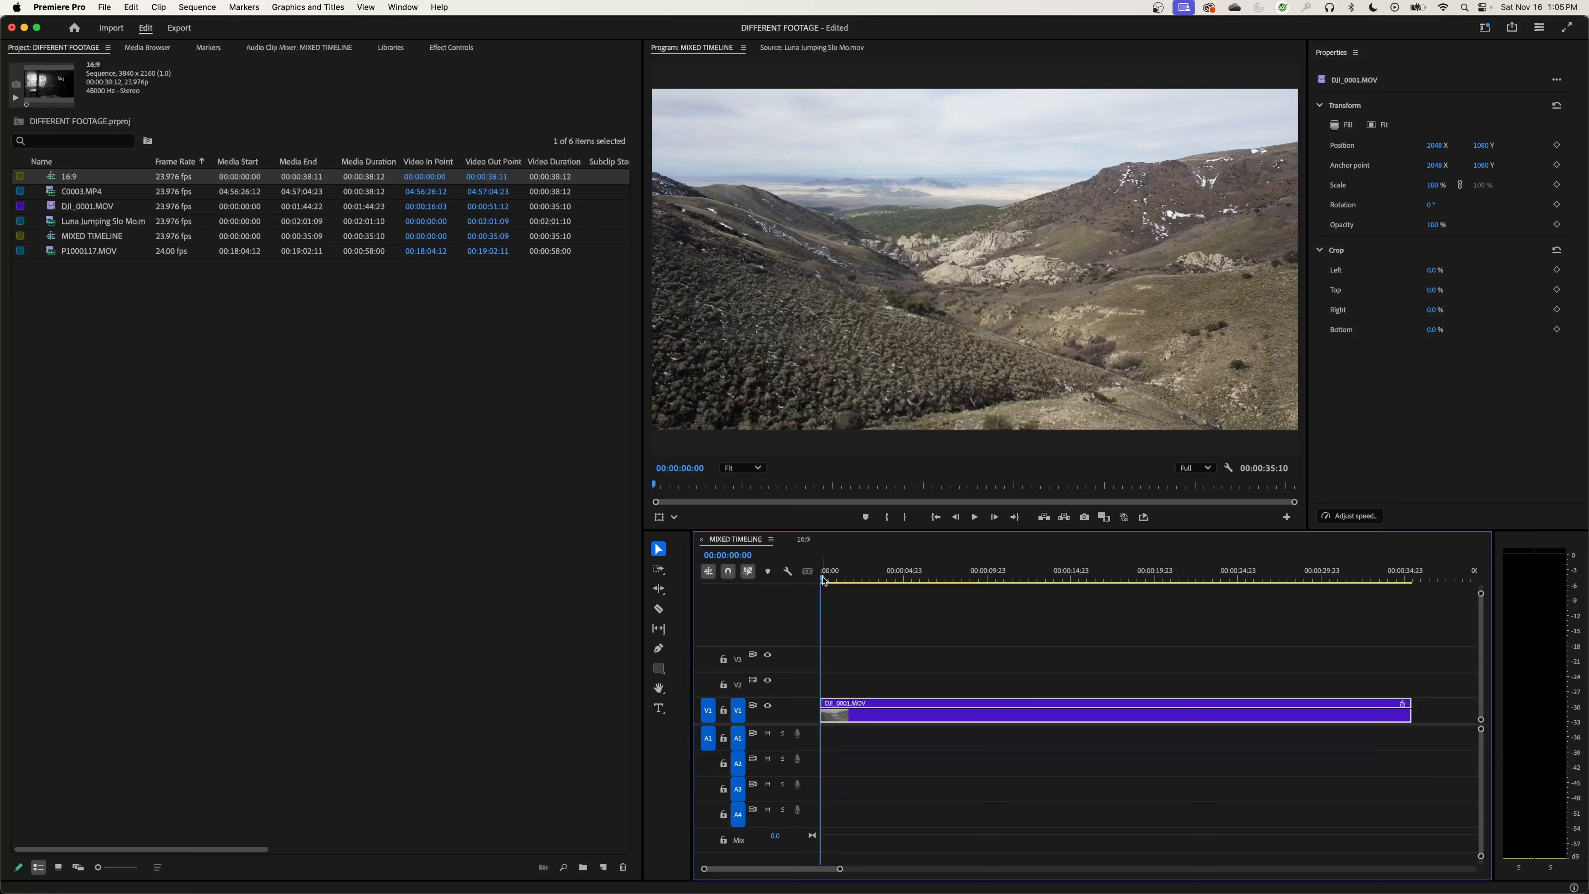
pyautogui.click(66, 238)
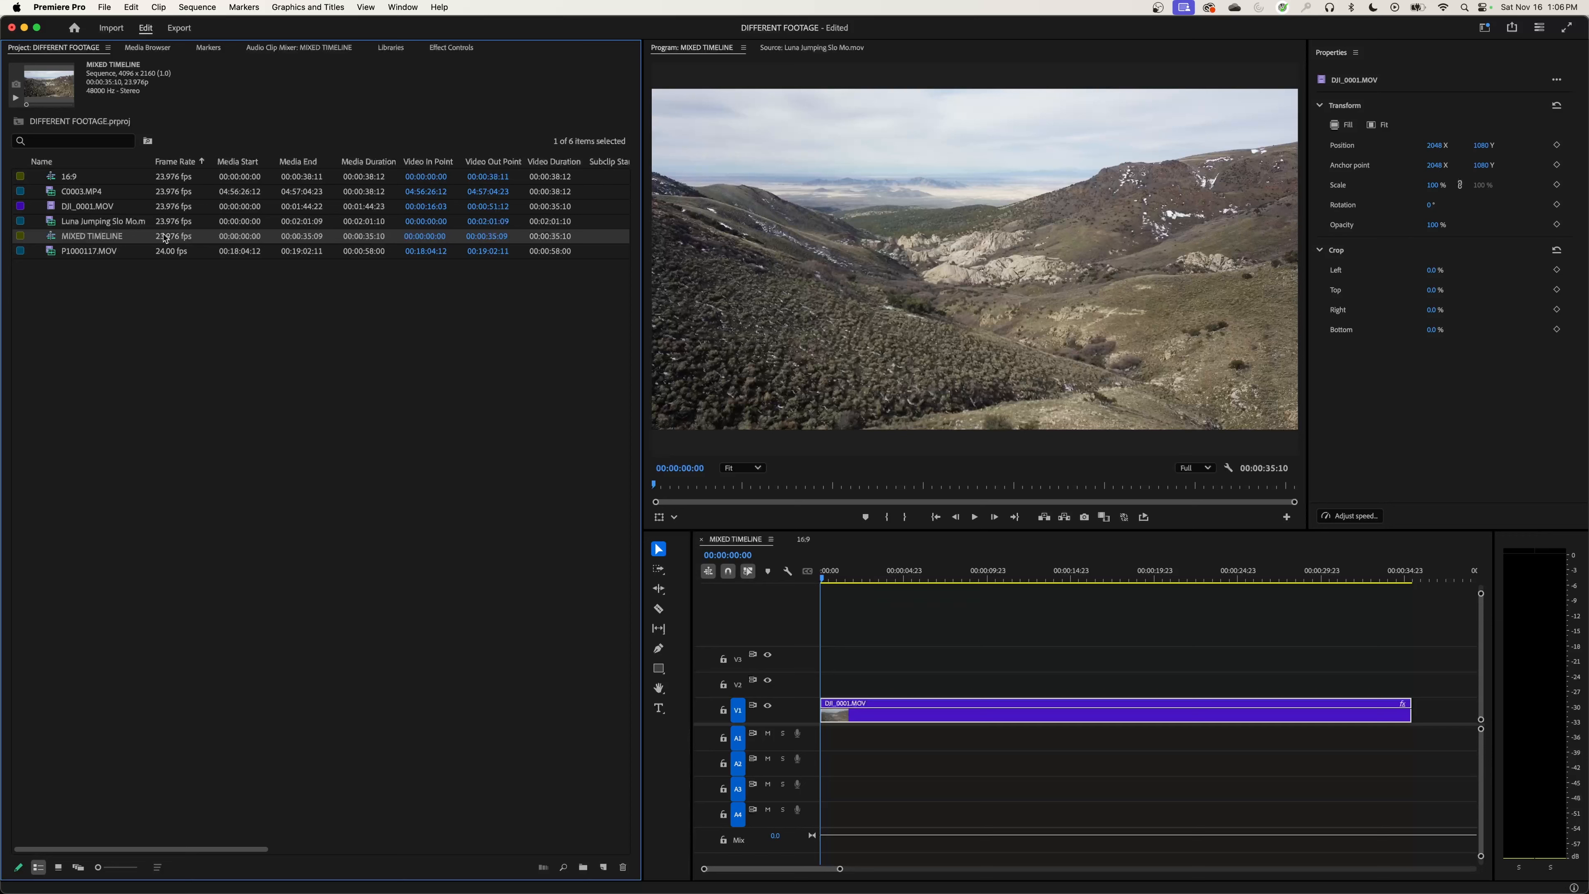
# Step: Return the playhead to the start of MIXED TIMELINE and expand all of its tracks
pyautogui.click(836, 579)
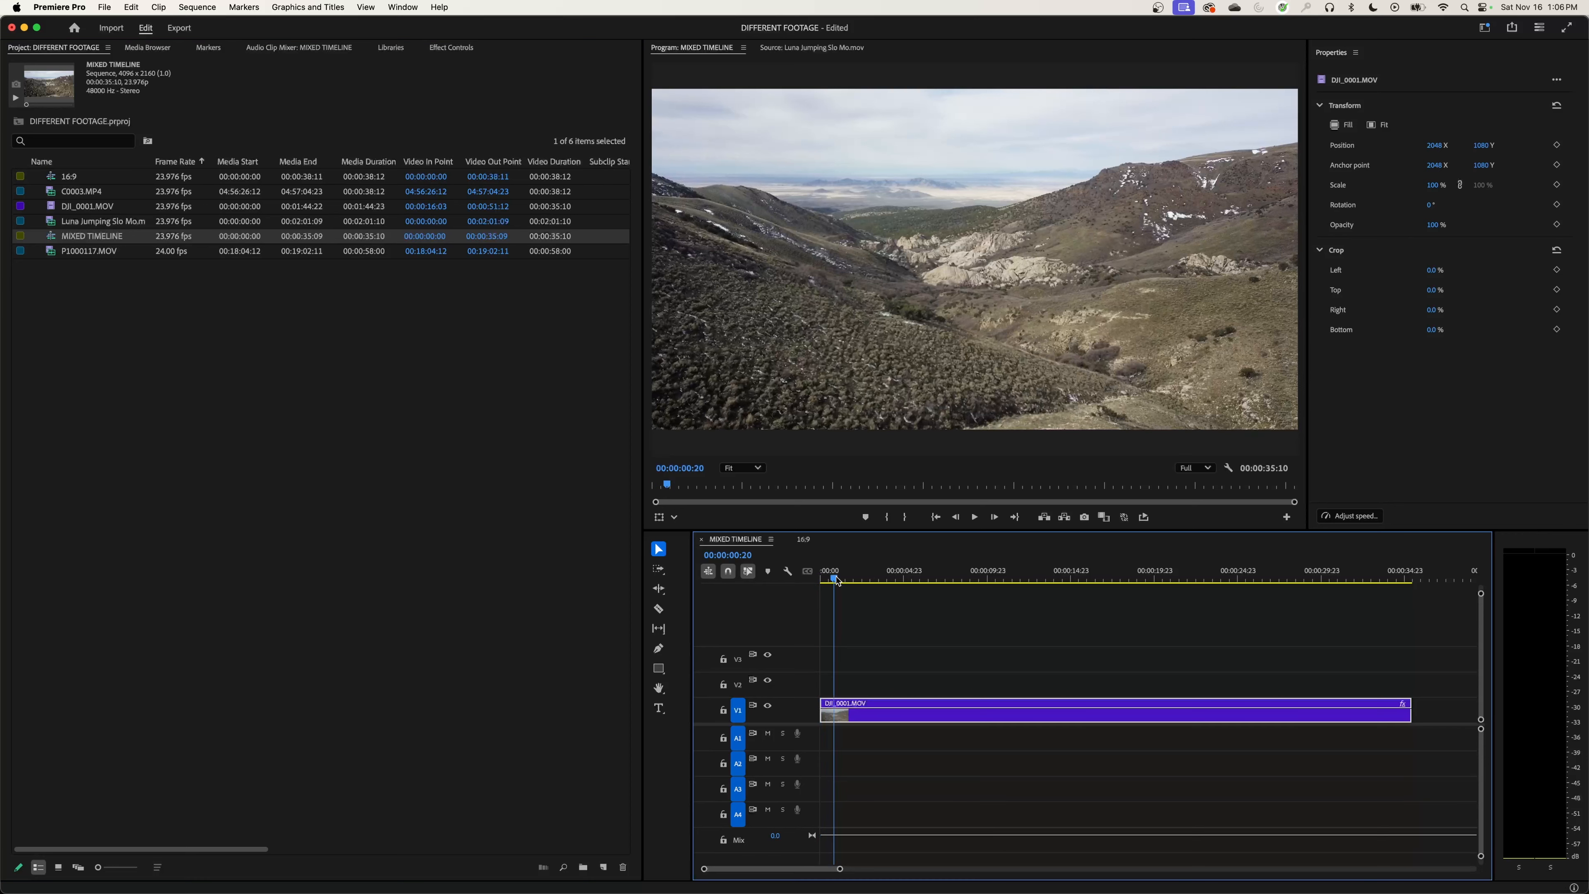
pyautogui.press('Home')
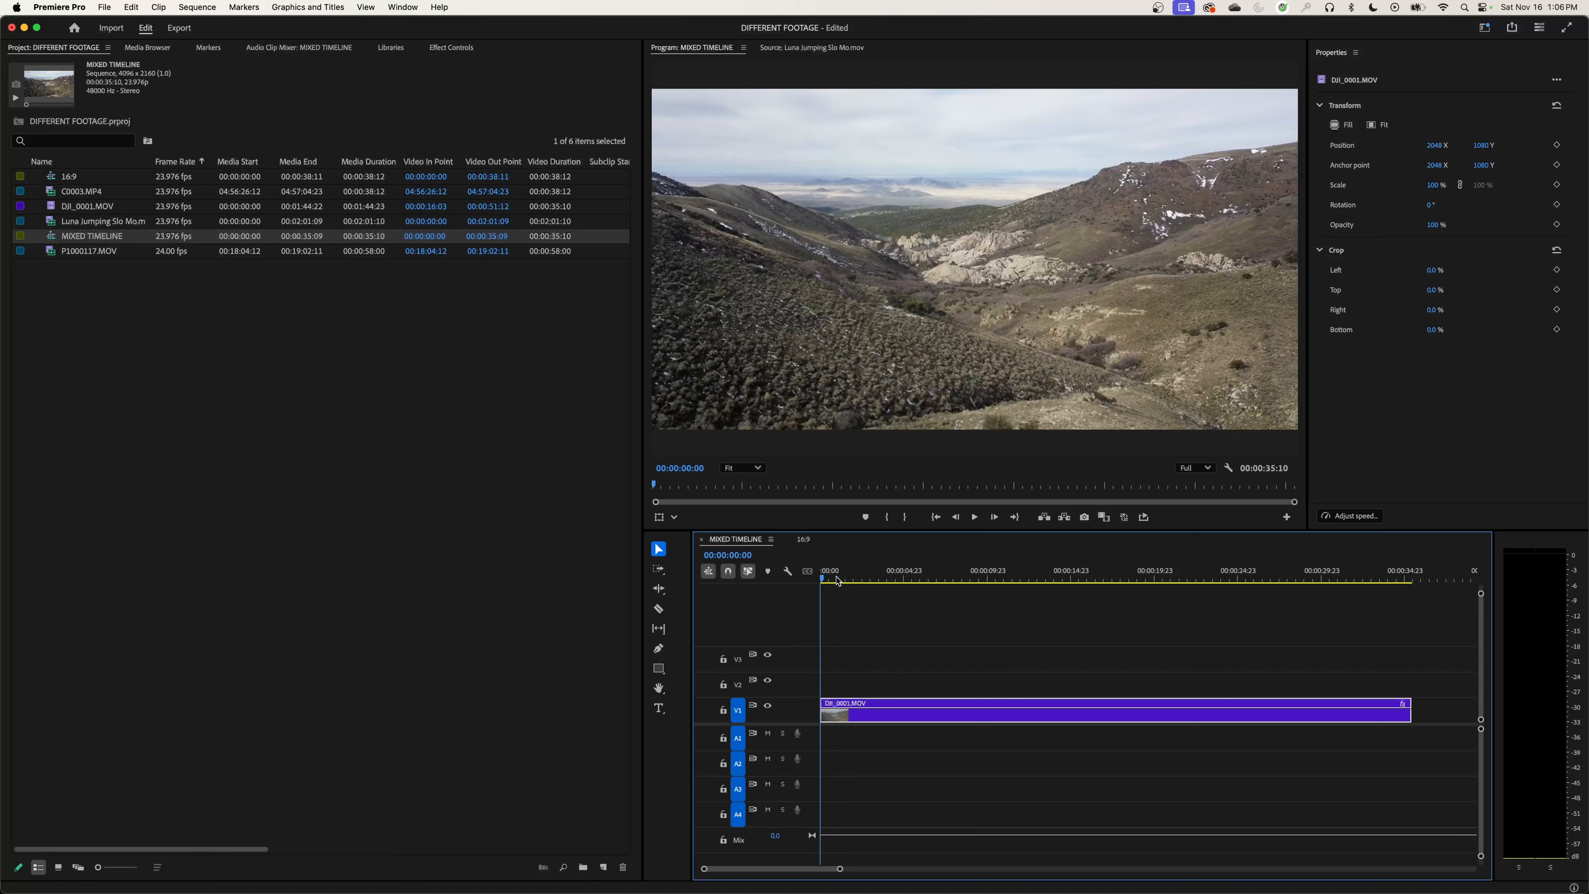
pyautogui.hotkey('shift', '=')
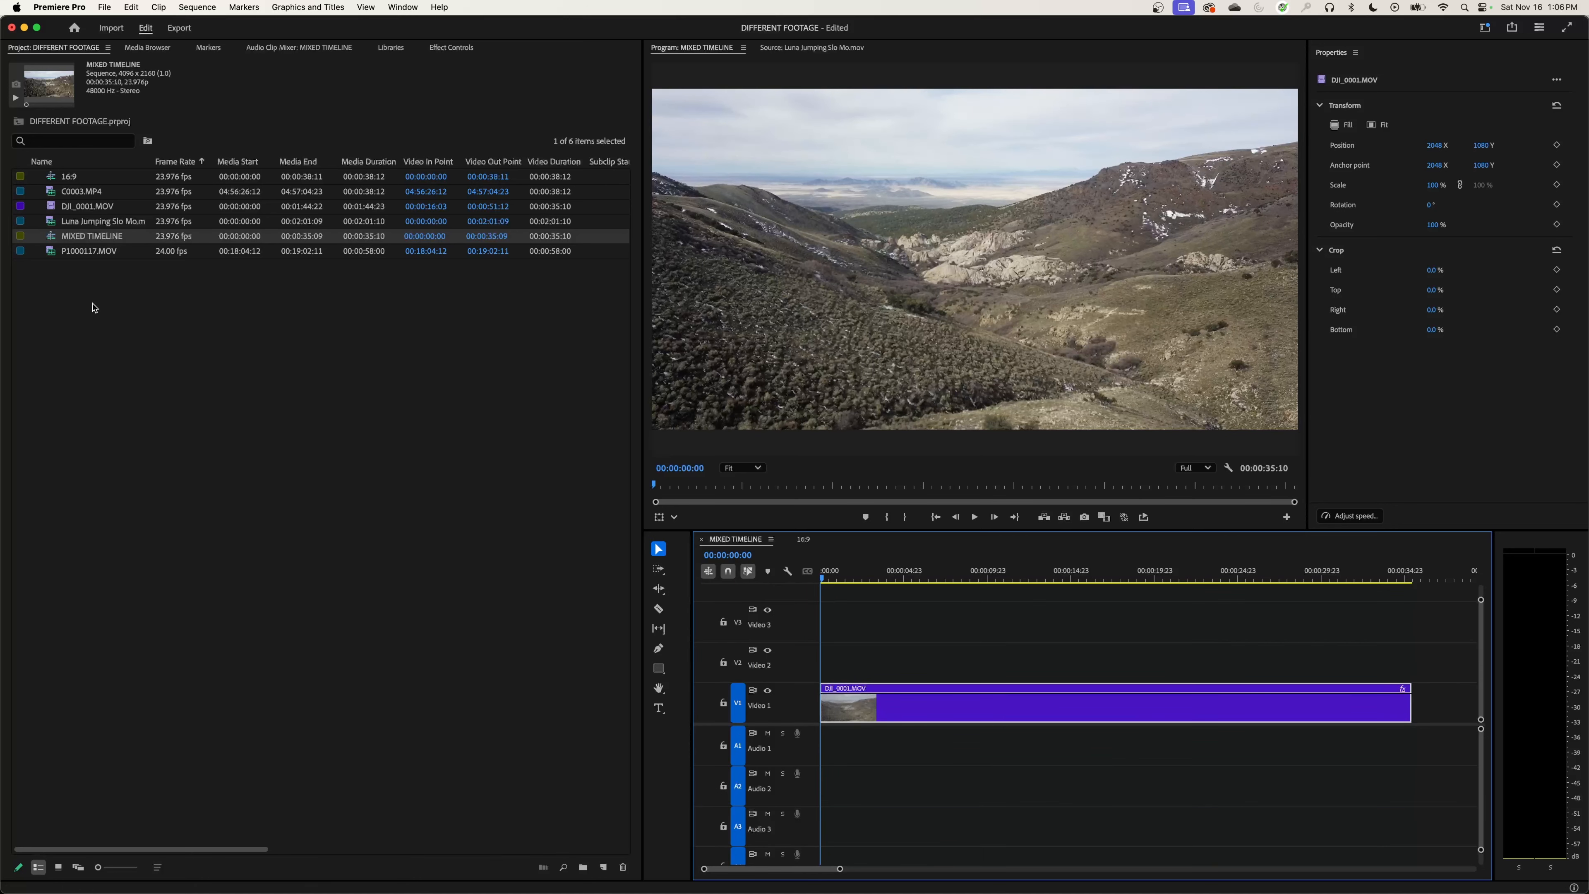
# Step: Place P1000117.MOV directly after DJI_0001.MOV on V1 of MIXED TIMELINE and view its picture in the frame
pyautogui.click(77, 259)
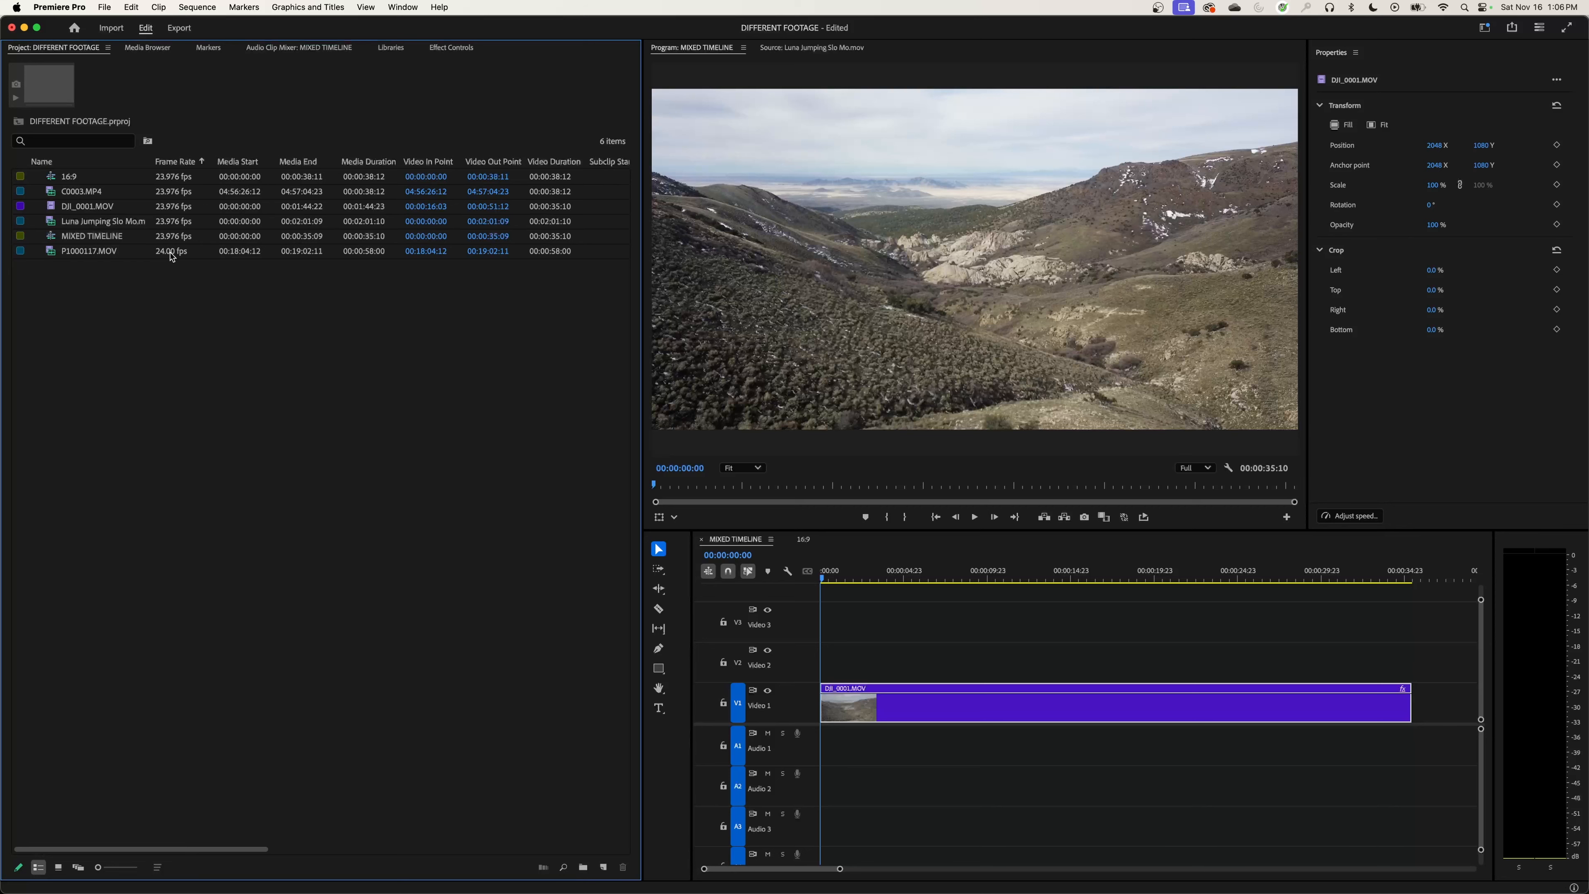
pyautogui.click(95, 254)
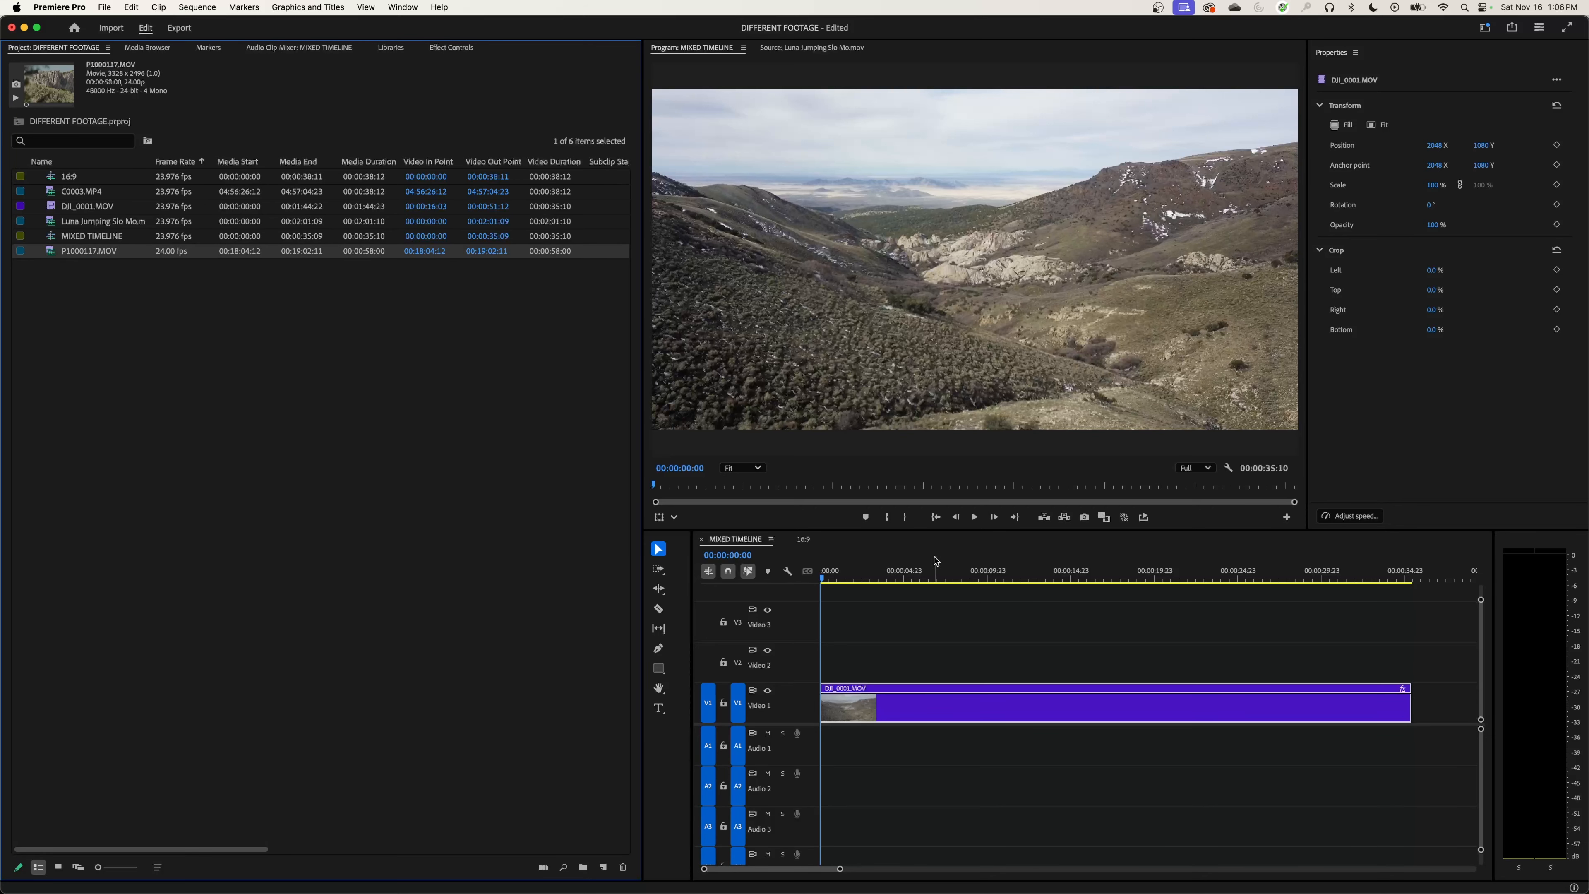
pyautogui.click(928, 568)
pyautogui.press('-')
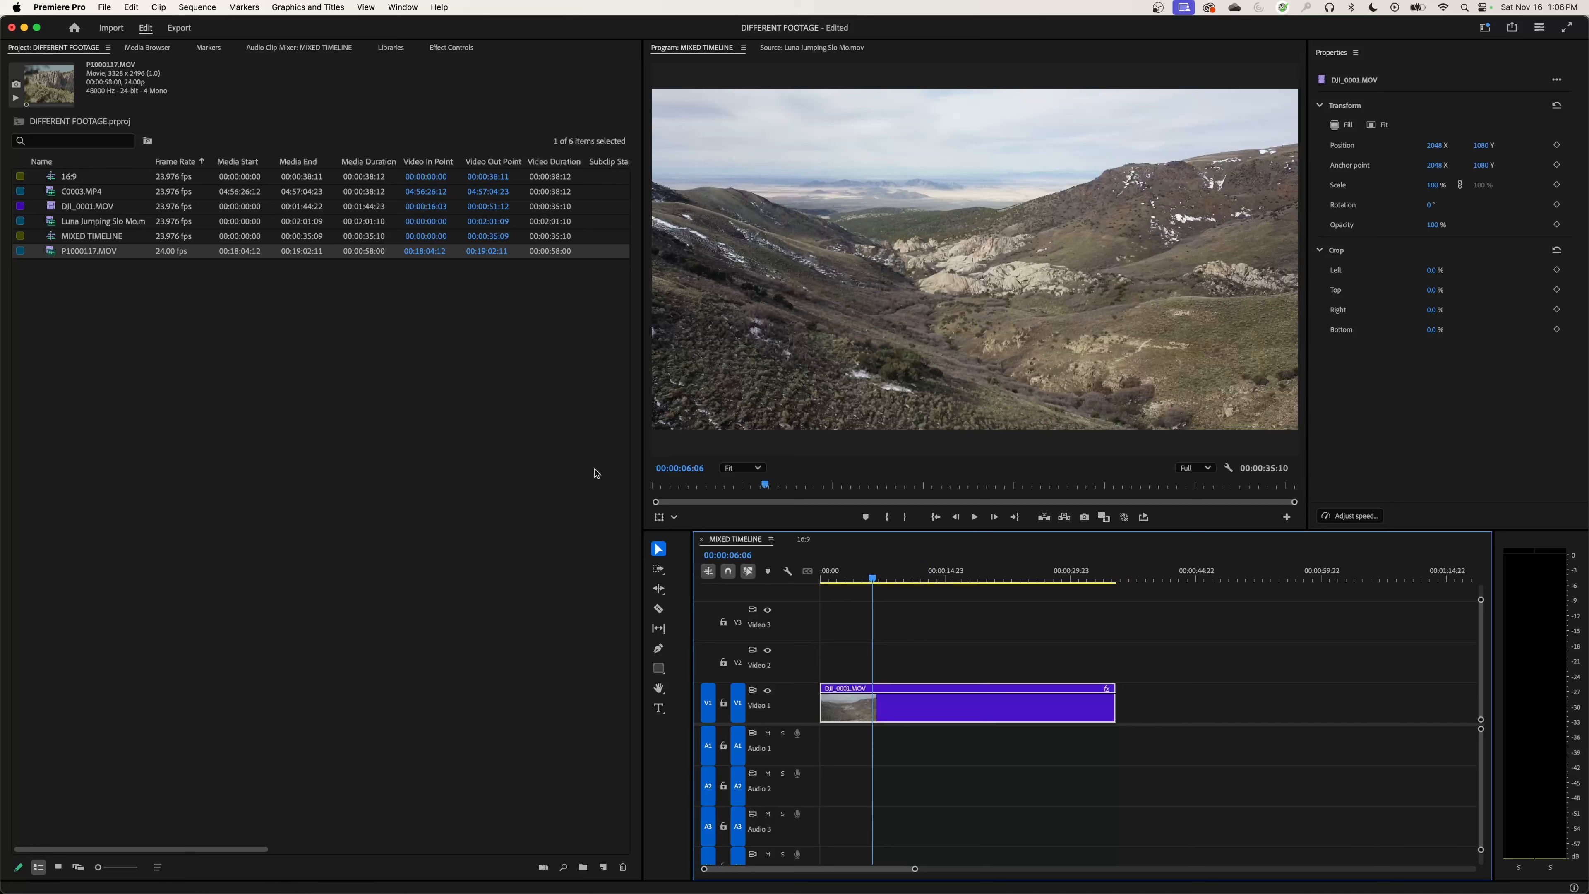
pyautogui.moveTo(50, 251); pyautogui.dragTo(1105, 702)
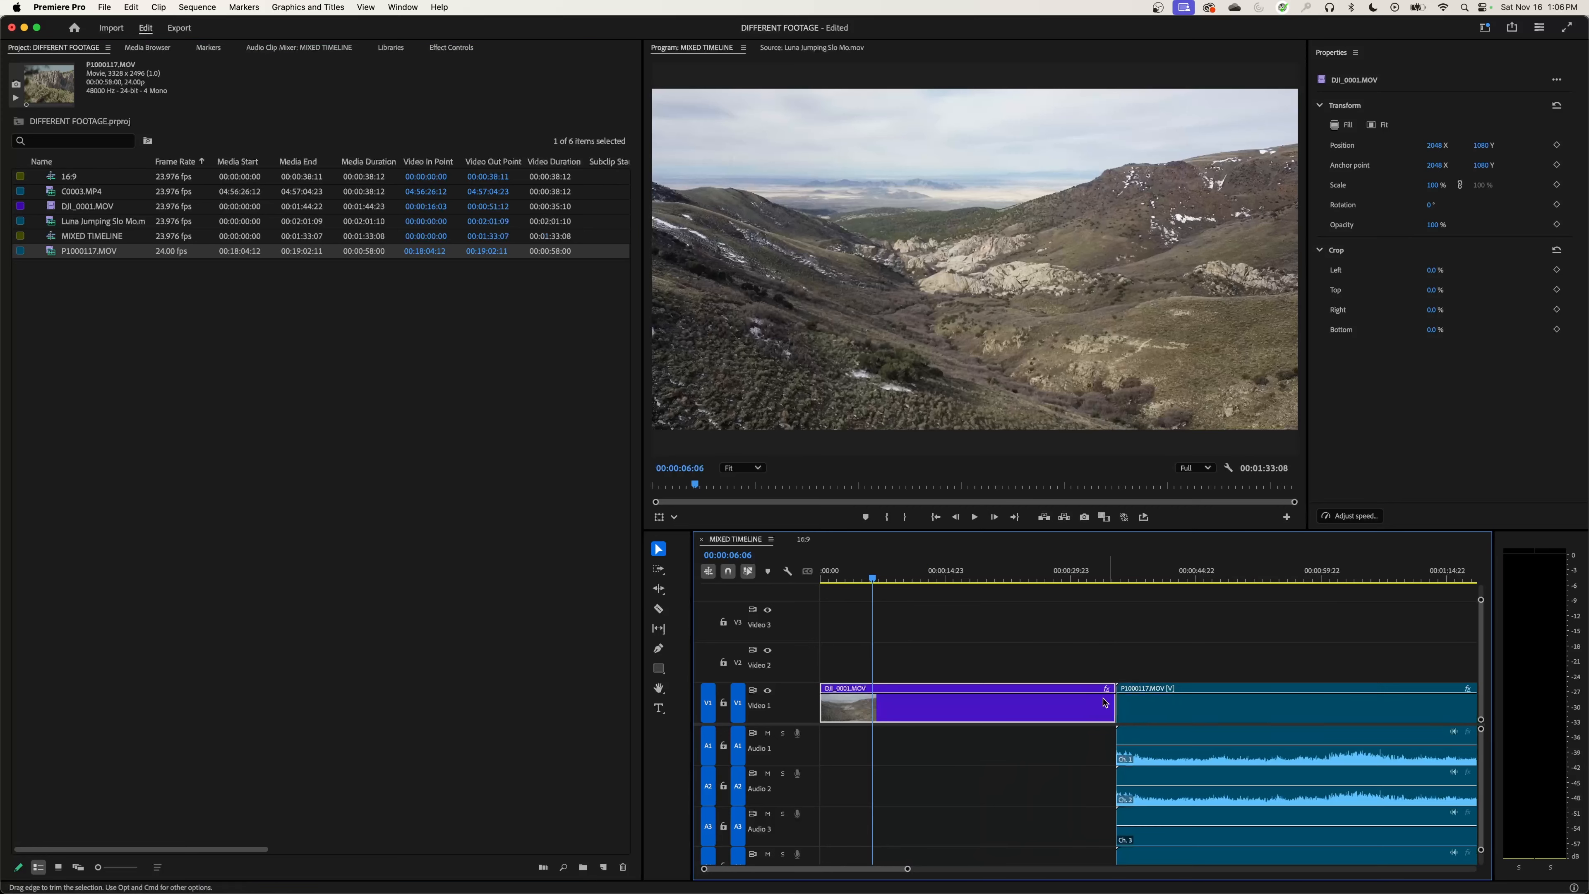
pyautogui.click(1126, 605)
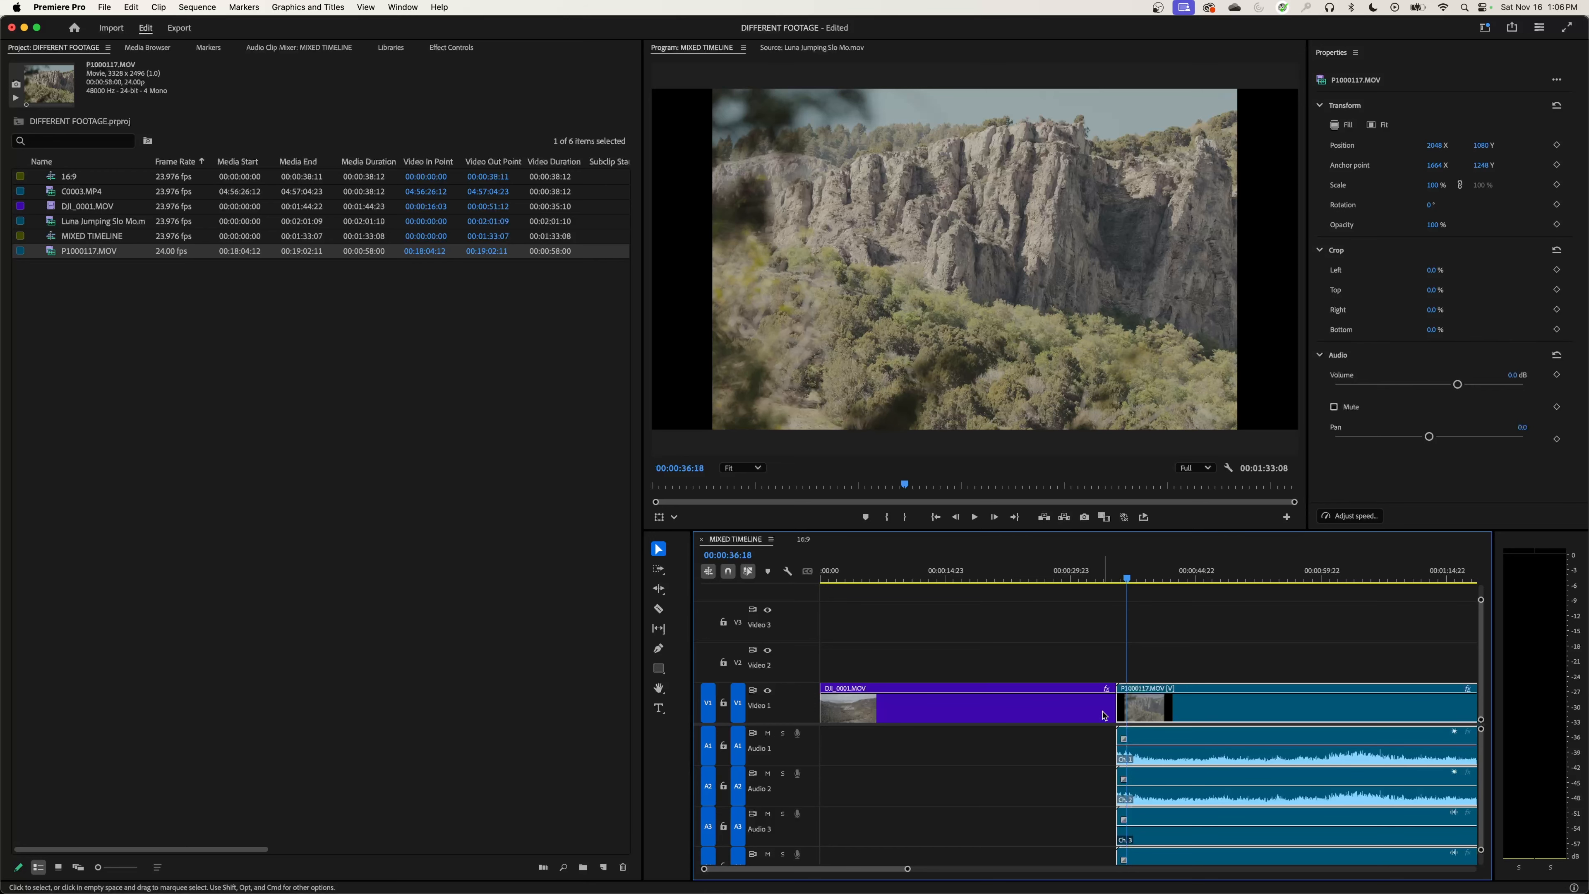
# Step: Delete P1000117.MOV from MIXED TIMELINE and go back to the DJI_0001.MOV clip
pyautogui.press('Delete')
pyautogui.click(994, 577)
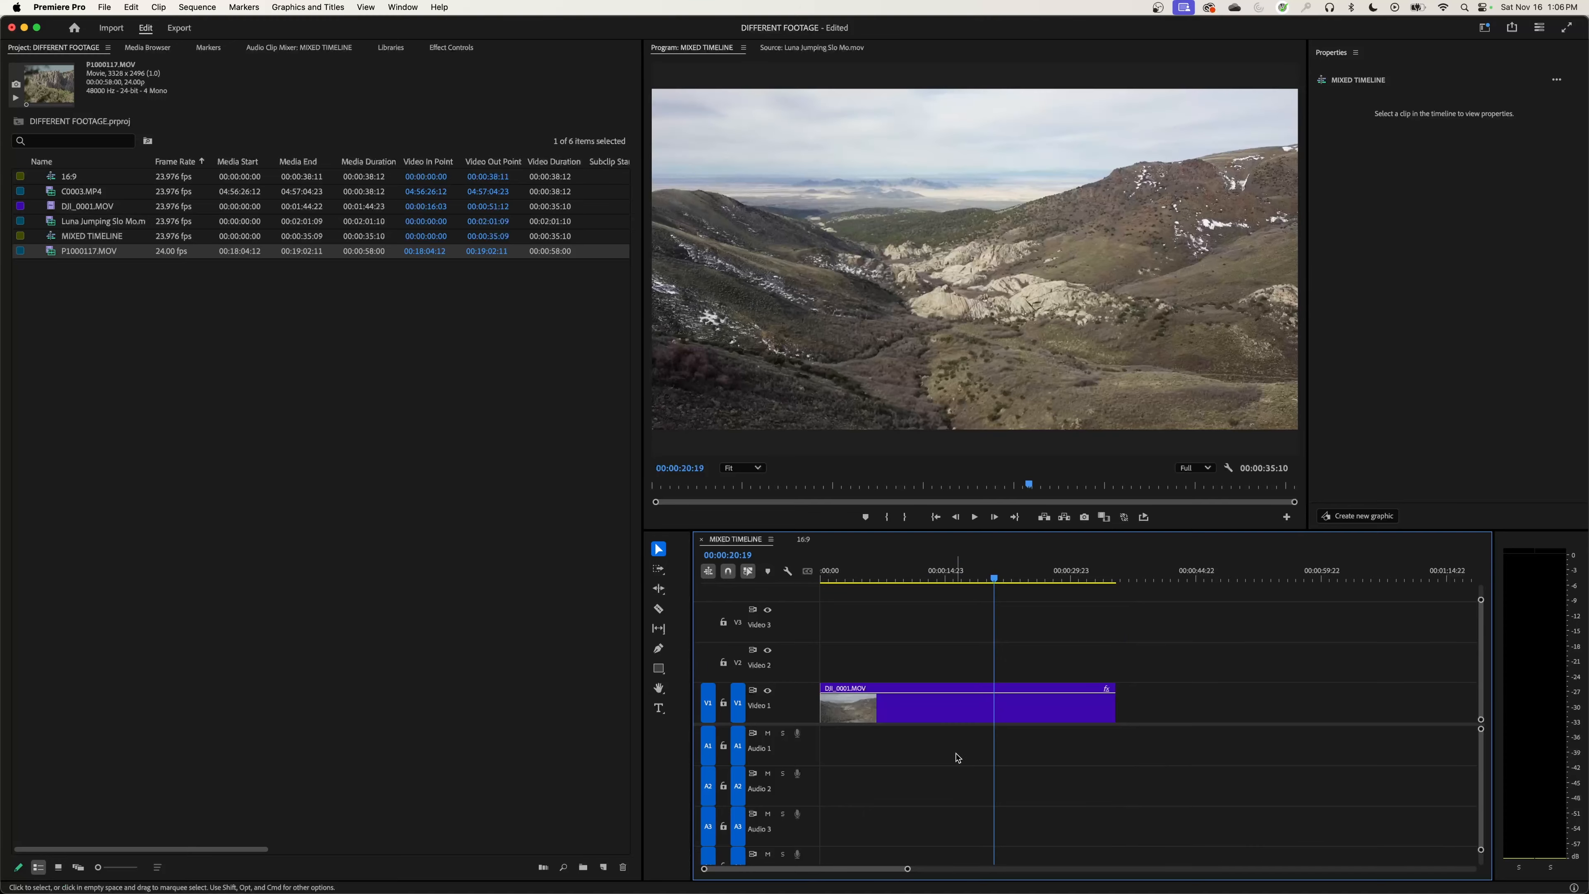
pyautogui.click(895, 702)
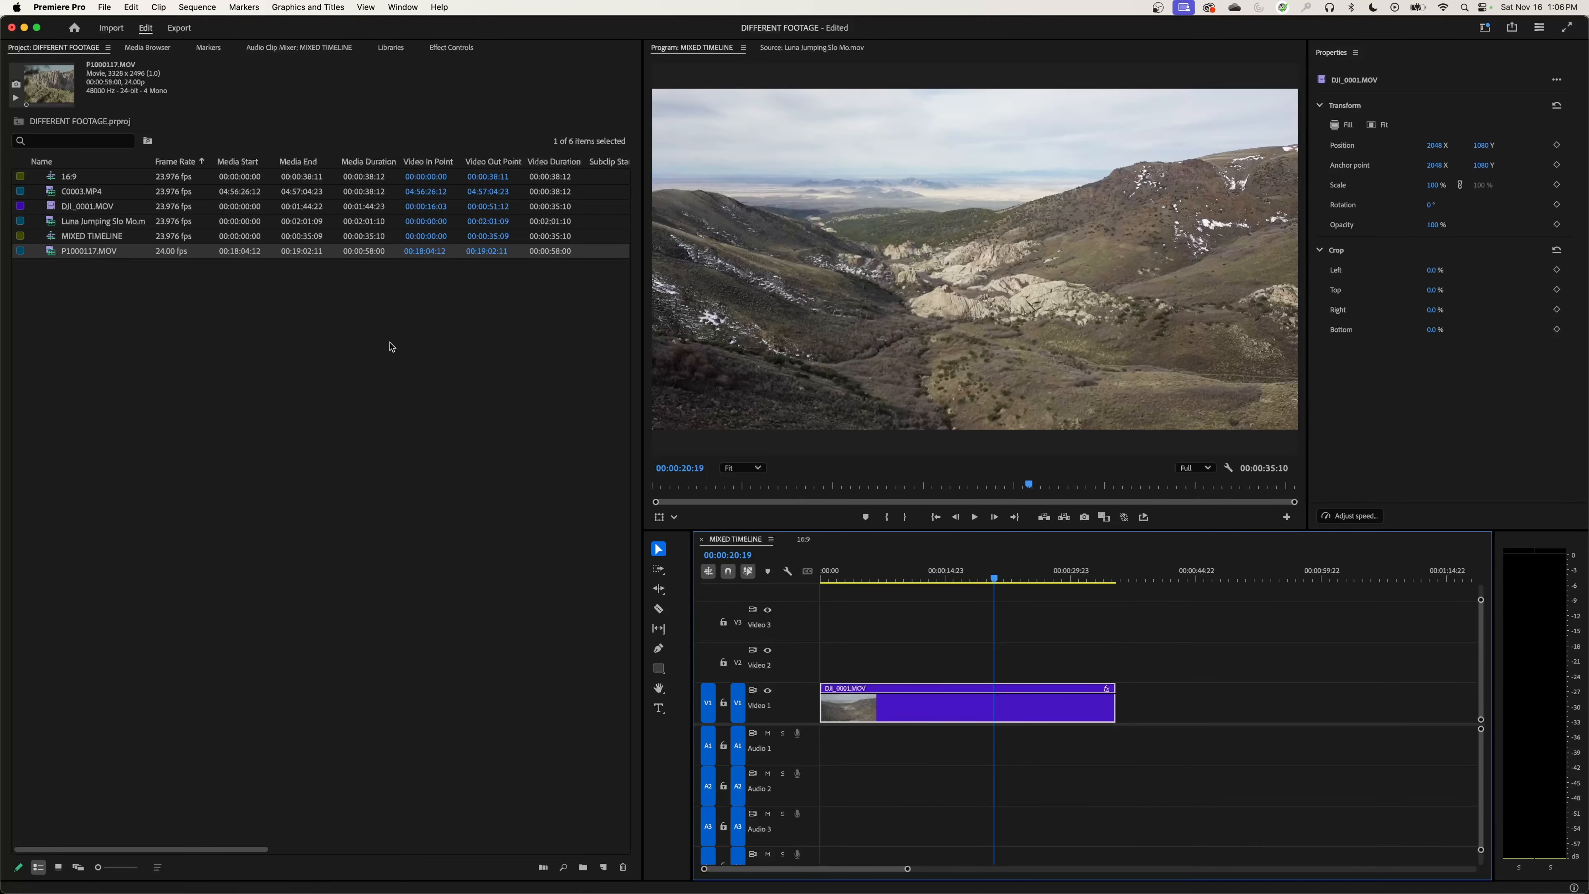
# Step: Compare the frame sizes of C0003.MP4, MIXED TIMELINE, Luna Jumping Slo Mo.mov and P1000117.MOV
pyautogui.click(67, 193)
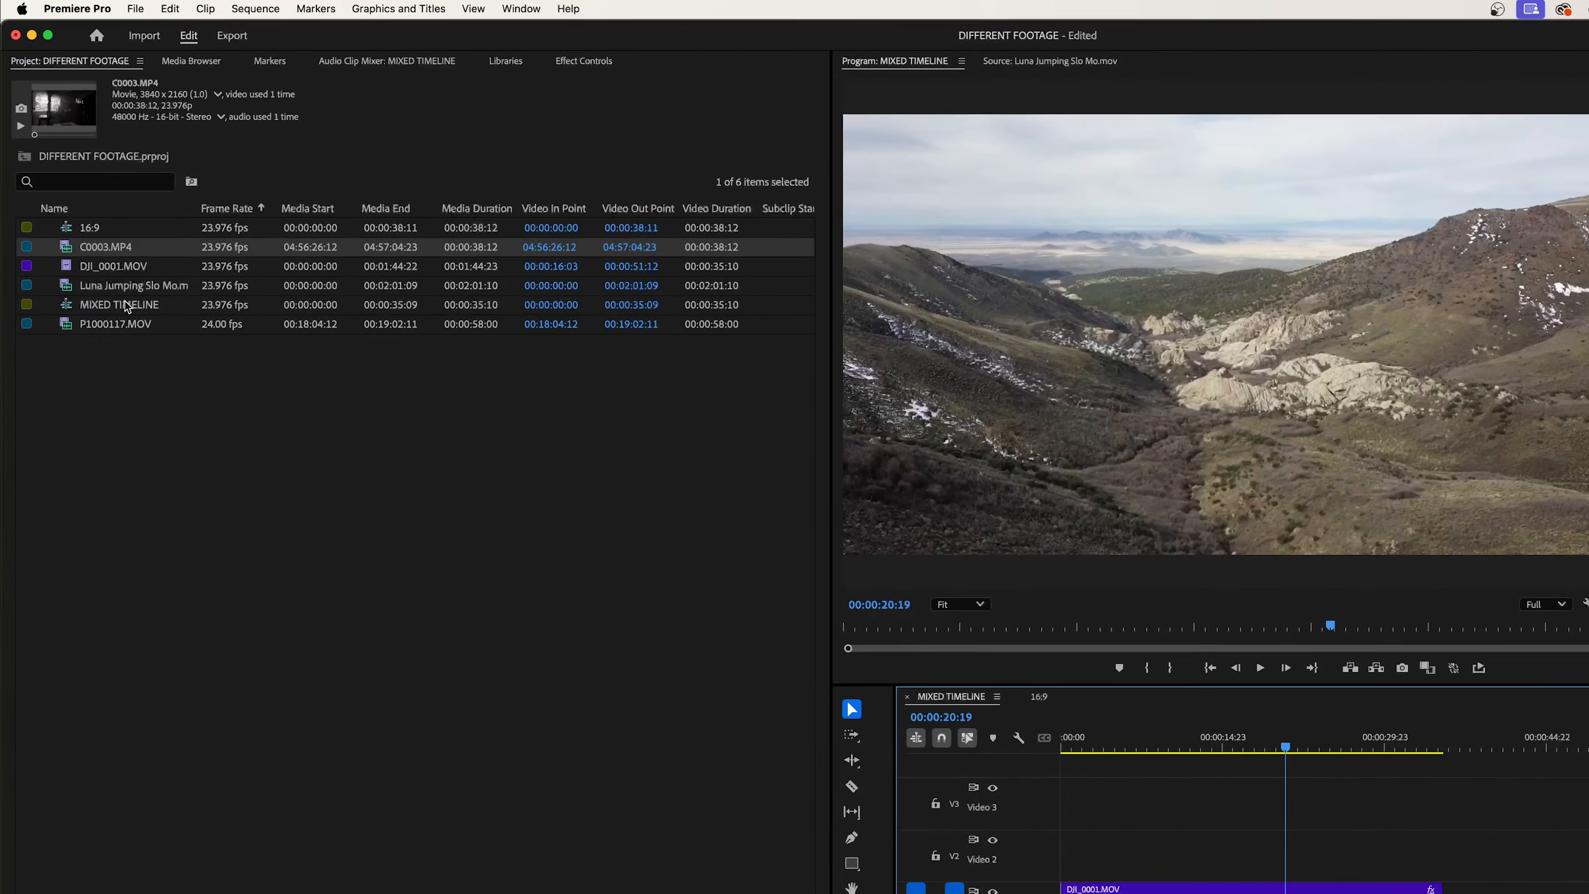
pyautogui.click(78, 237)
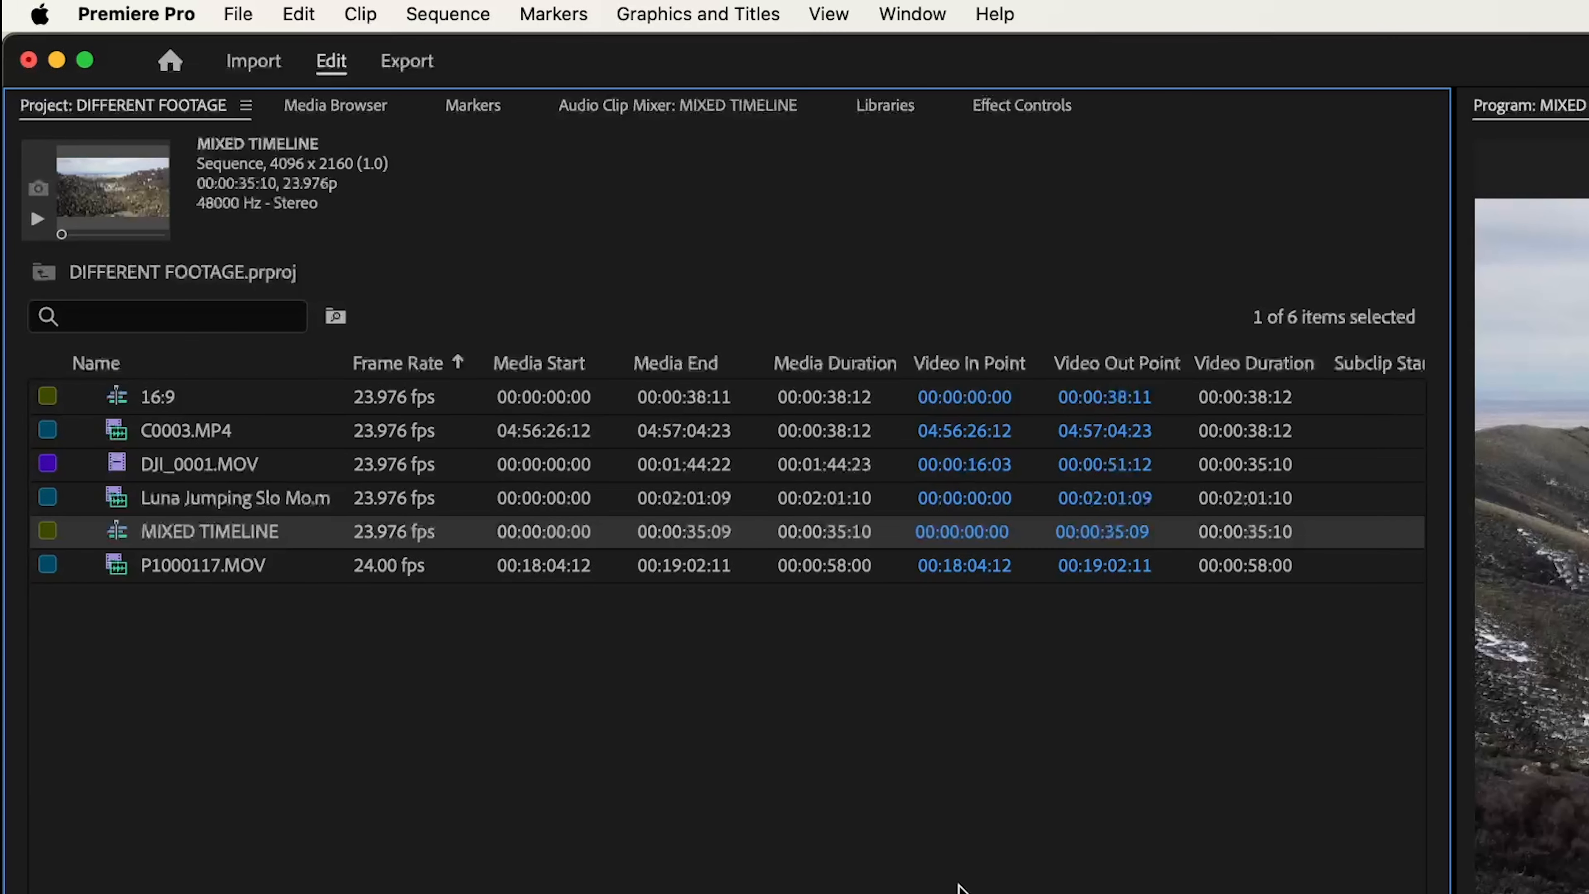
pyautogui.click(193, 434)
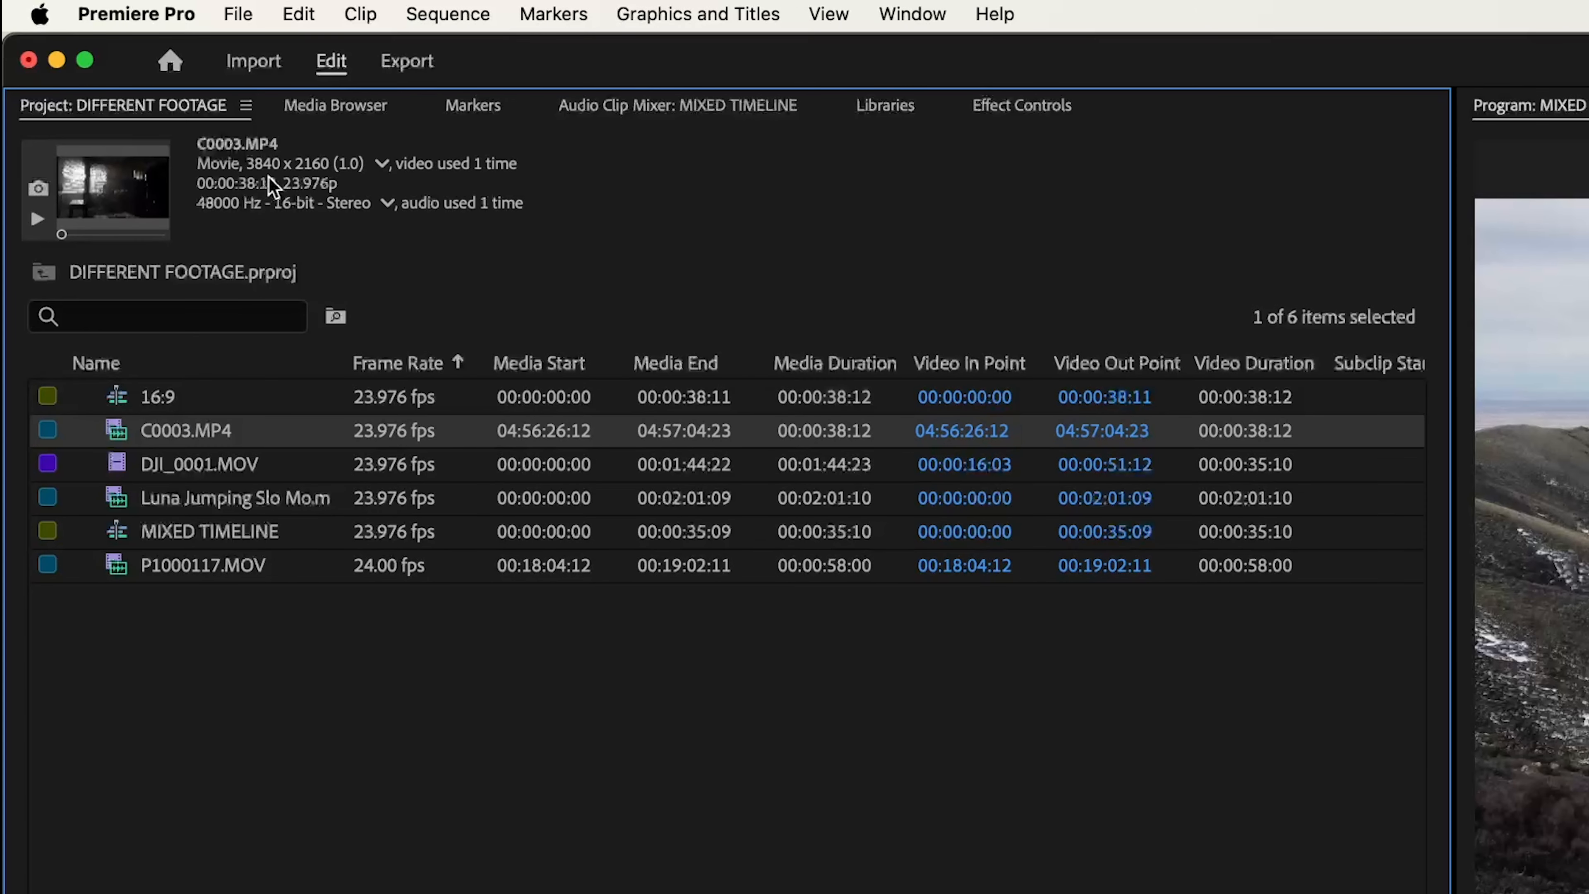
pyautogui.click(200, 500)
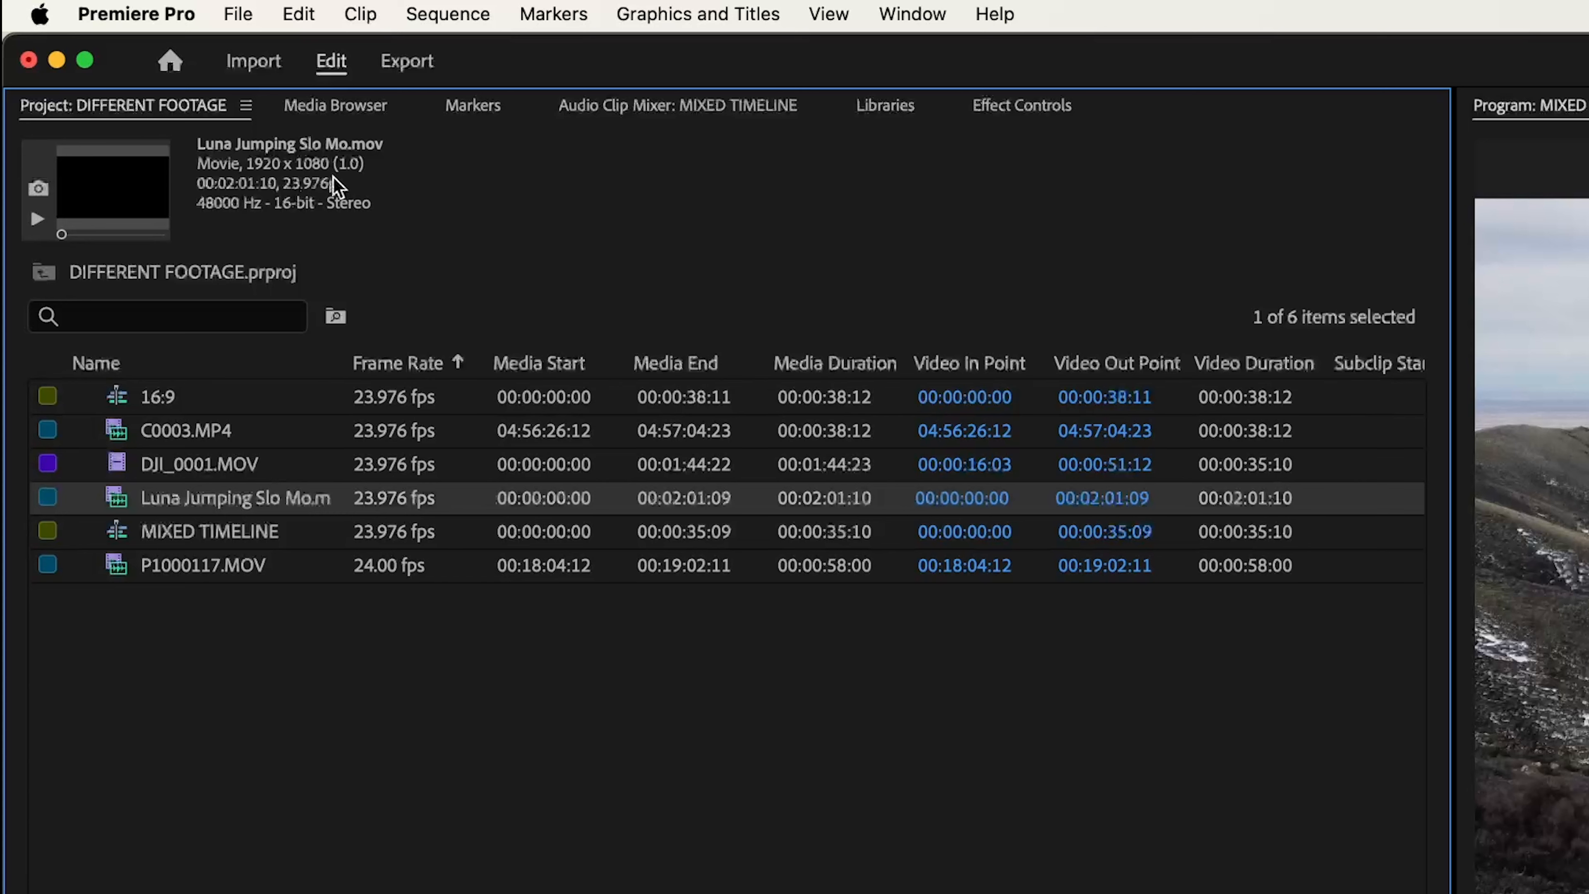
pyautogui.click(194, 567)
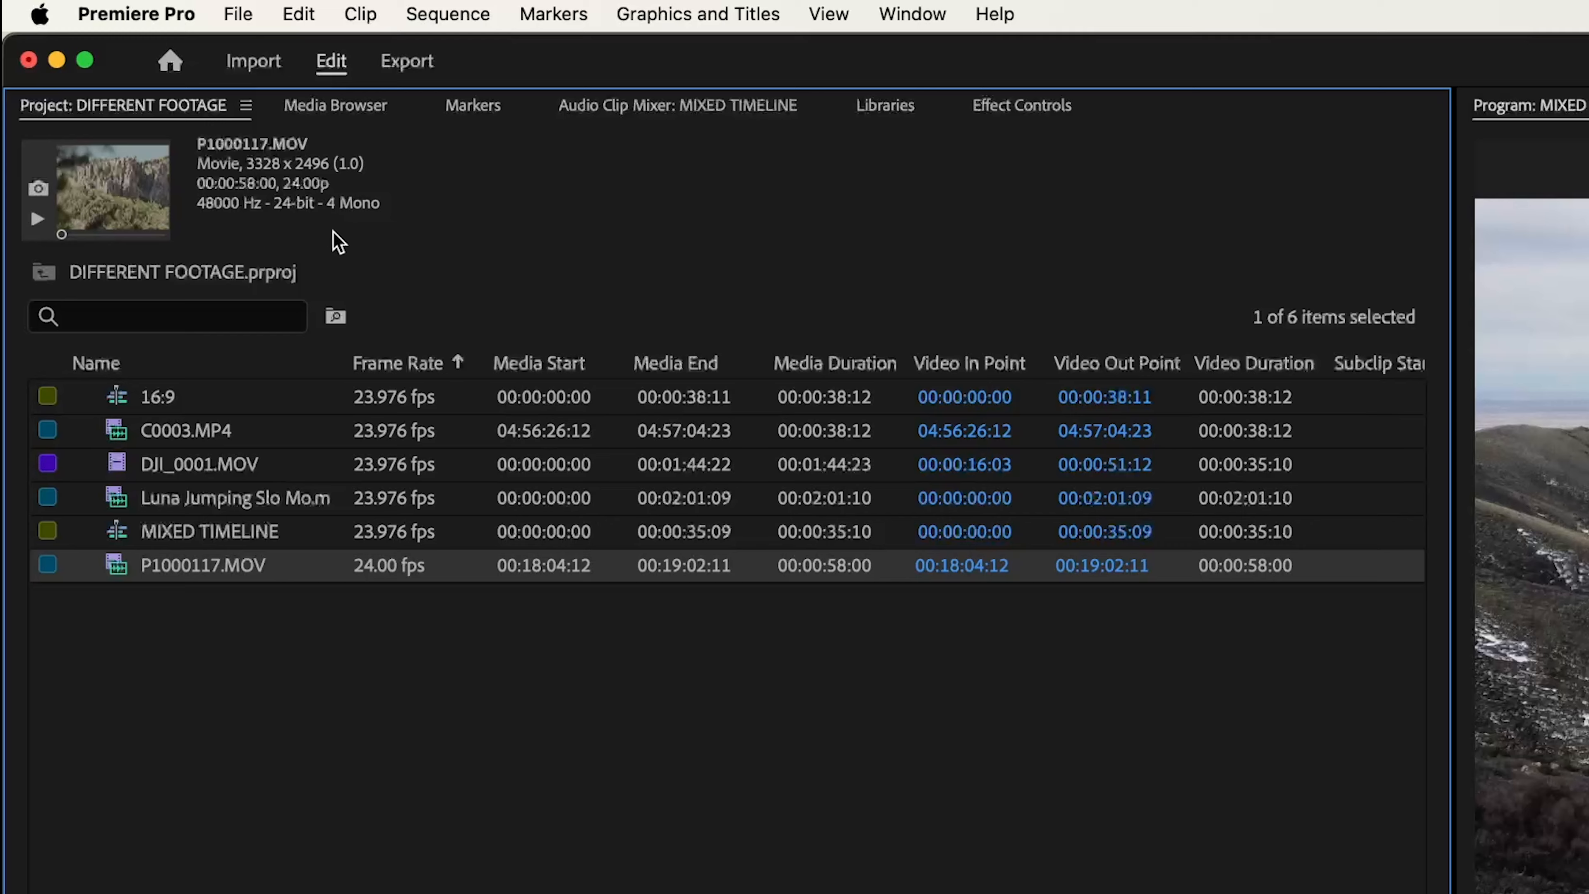
# Step: Open Calculator, divide 3328 by 2496 for the aspect ratio of P1000117.MOV, and quit Calculator
pyautogui.press('super+space')
pyautogui.write('cal')
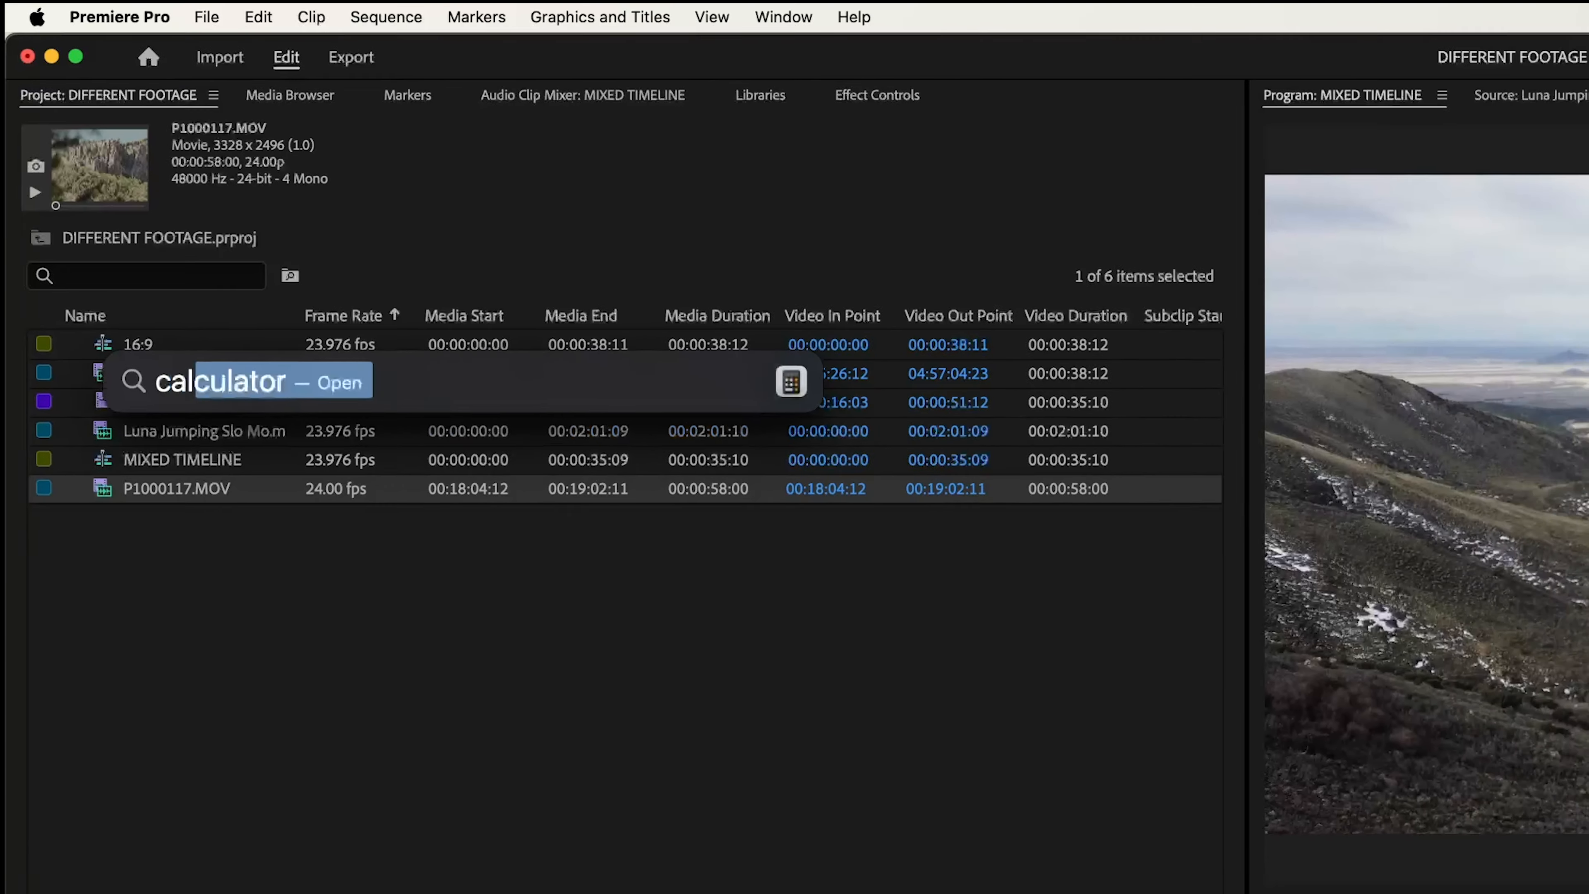
pyautogui.press('Return')
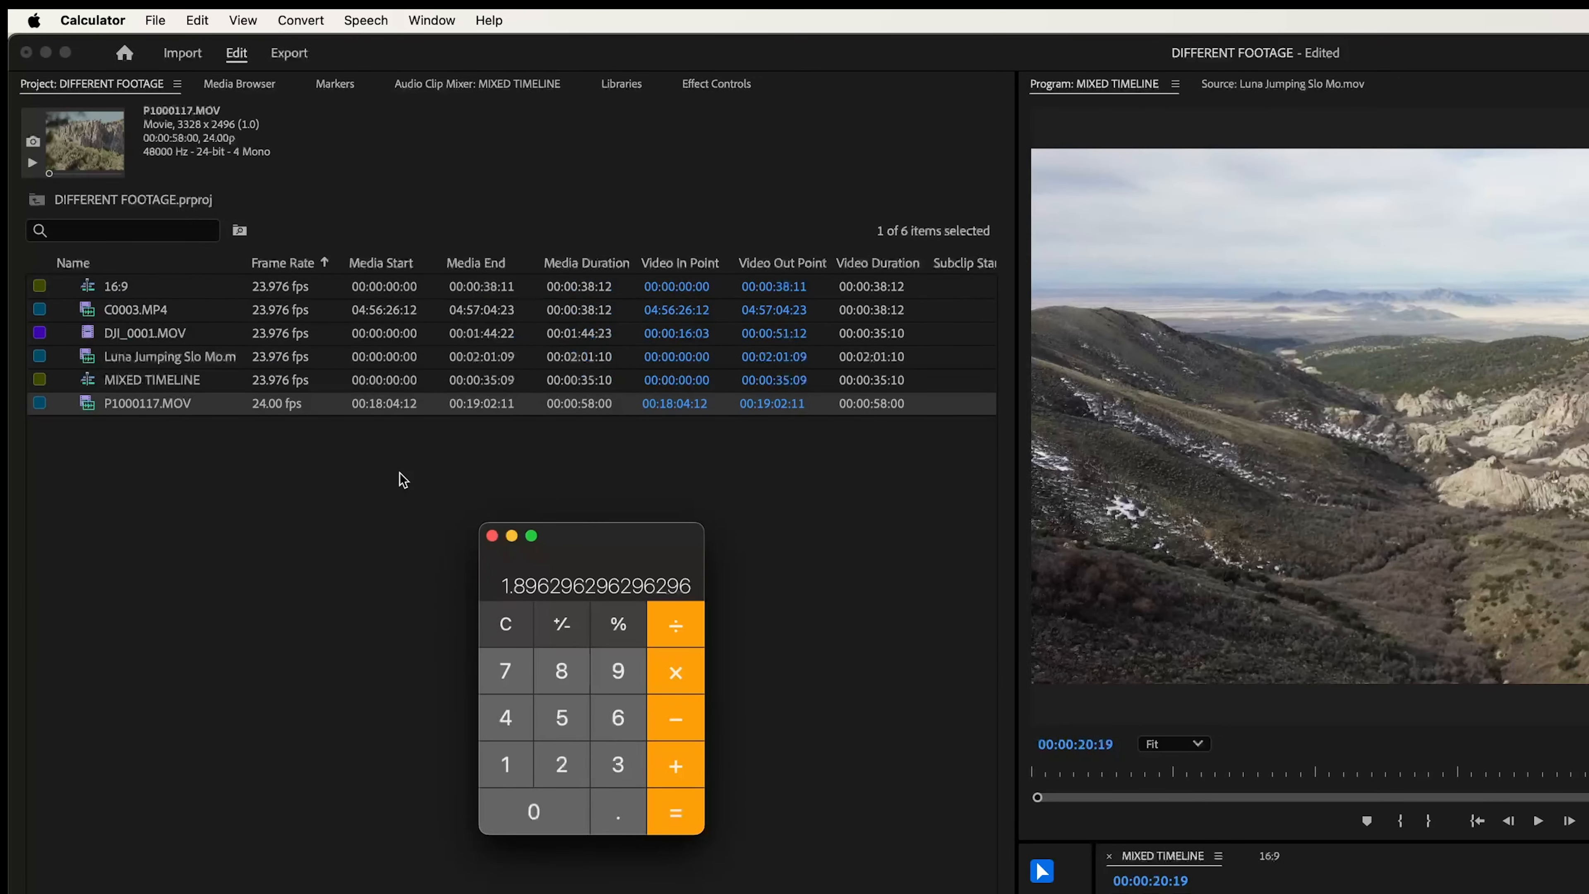
pyautogui.write('3328')
pyautogui.press('/')
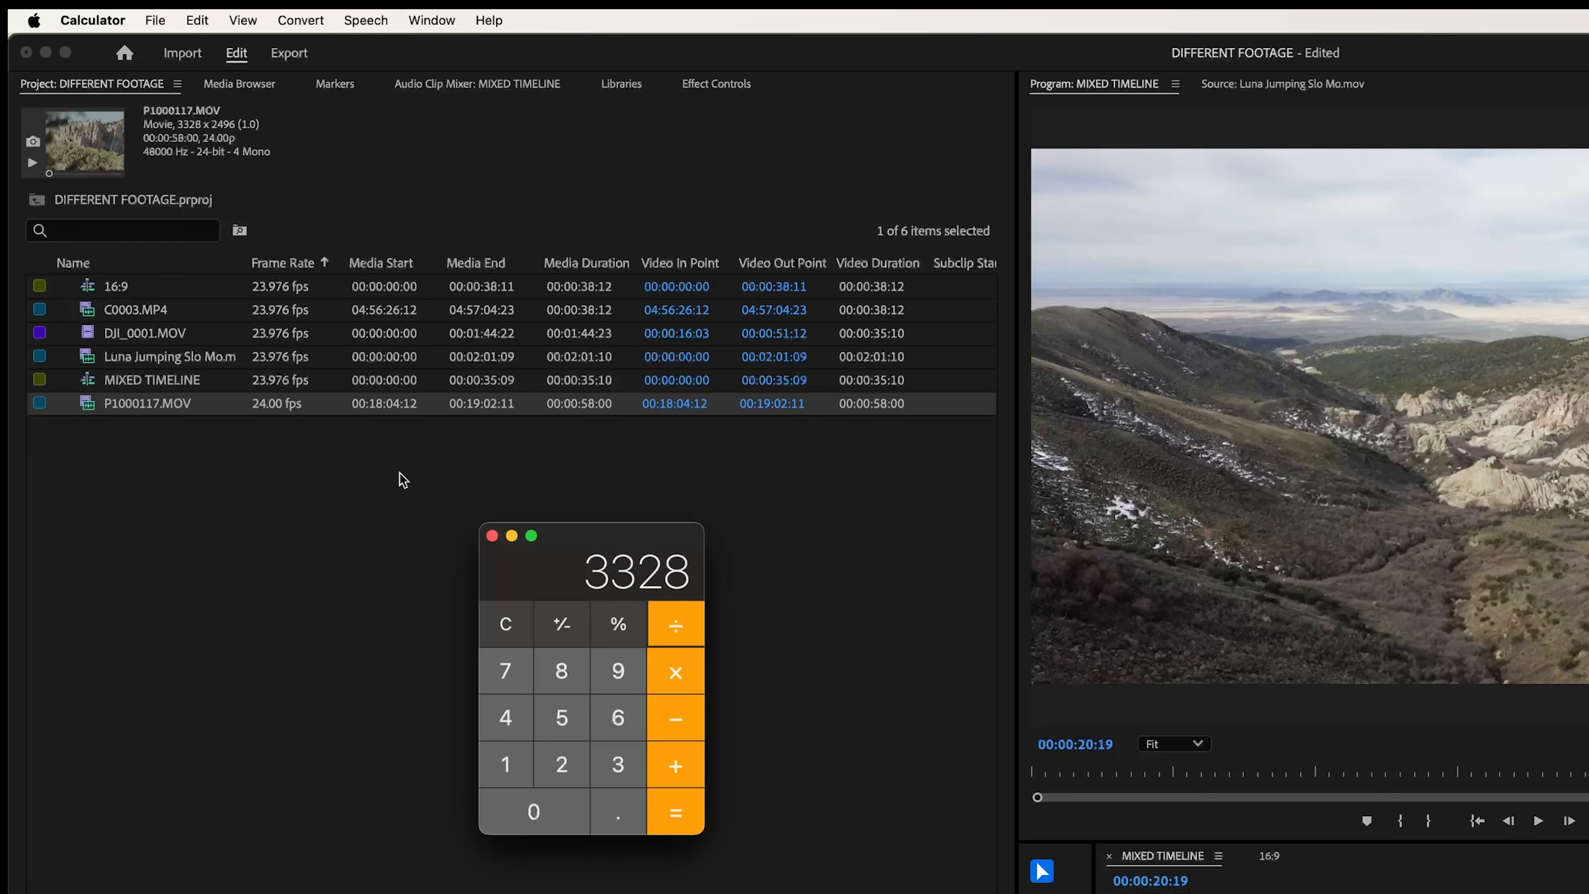
pyautogui.write('2496')
pyautogui.press('Return')
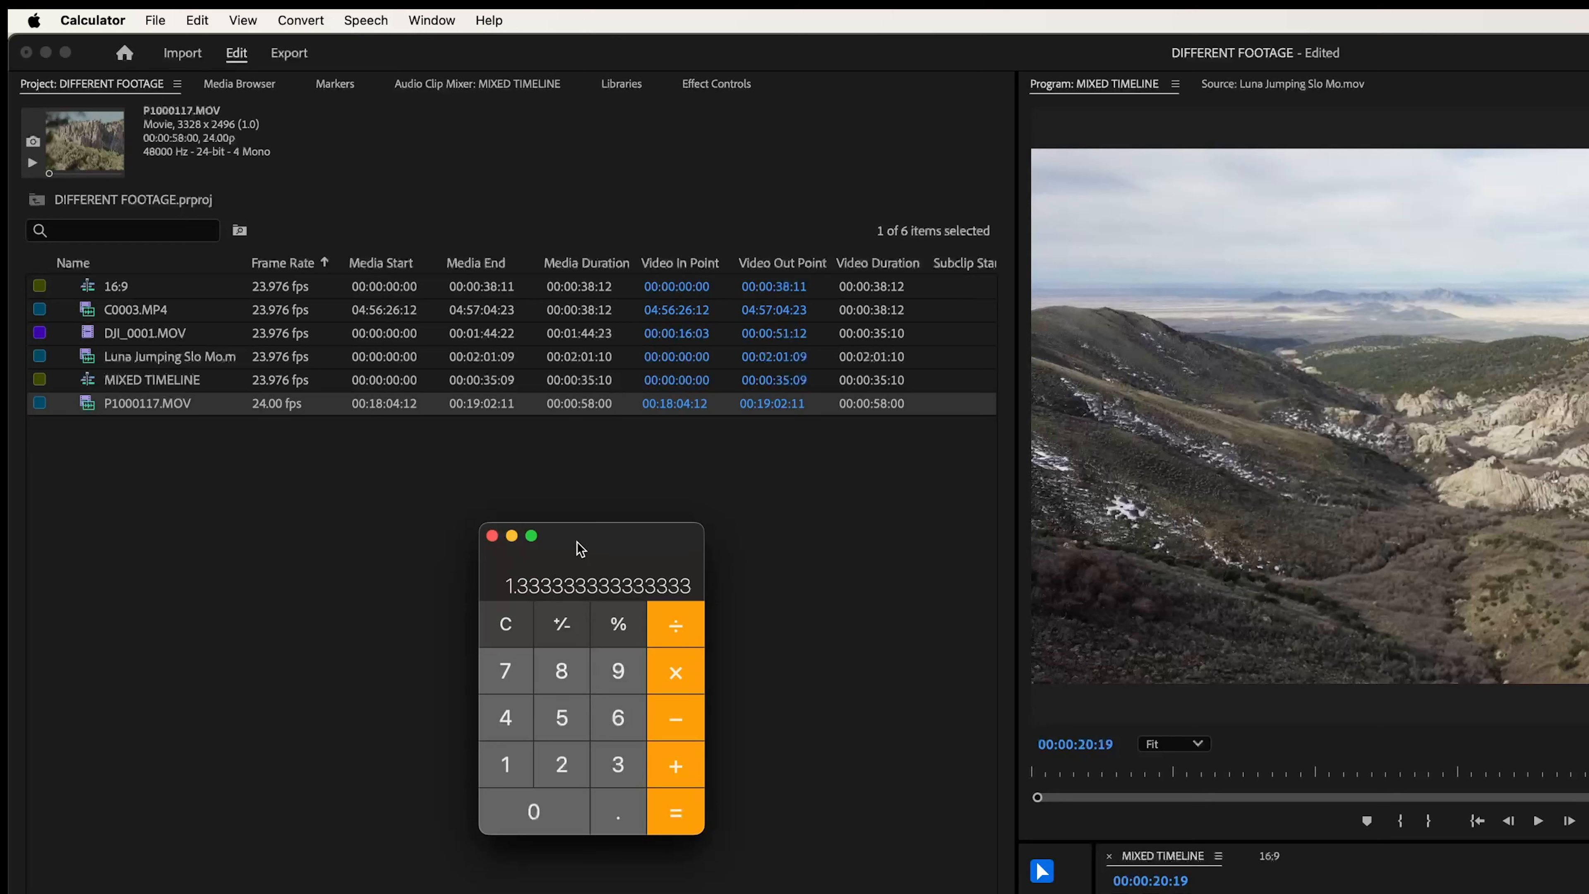
pyautogui.moveTo(579, 542); pyautogui.dragTo(525, 494)
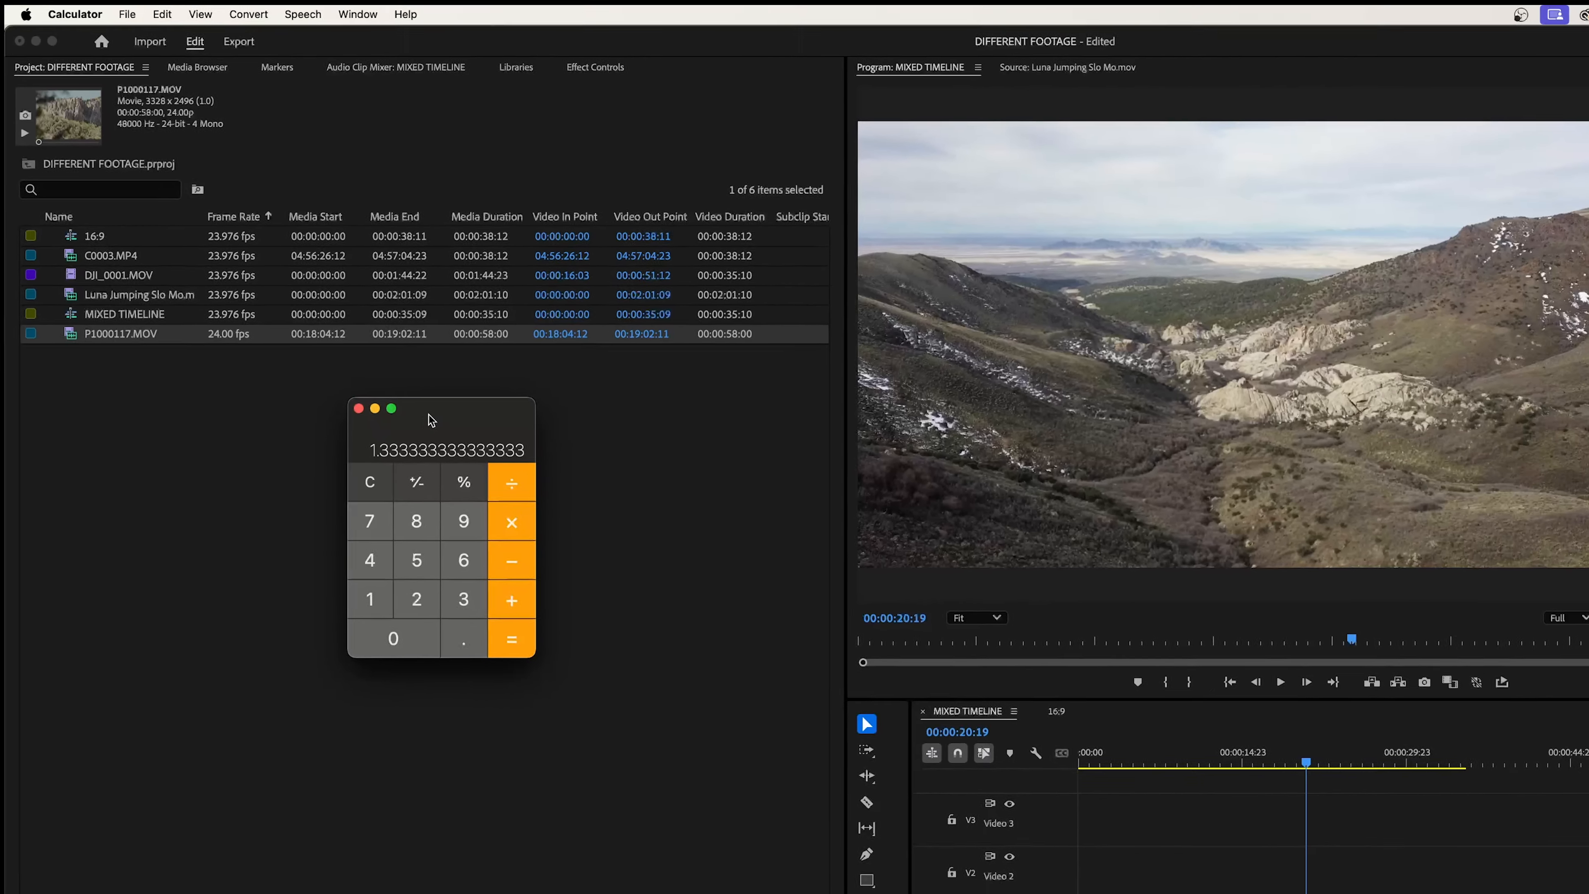
pyautogui.press('super+q')
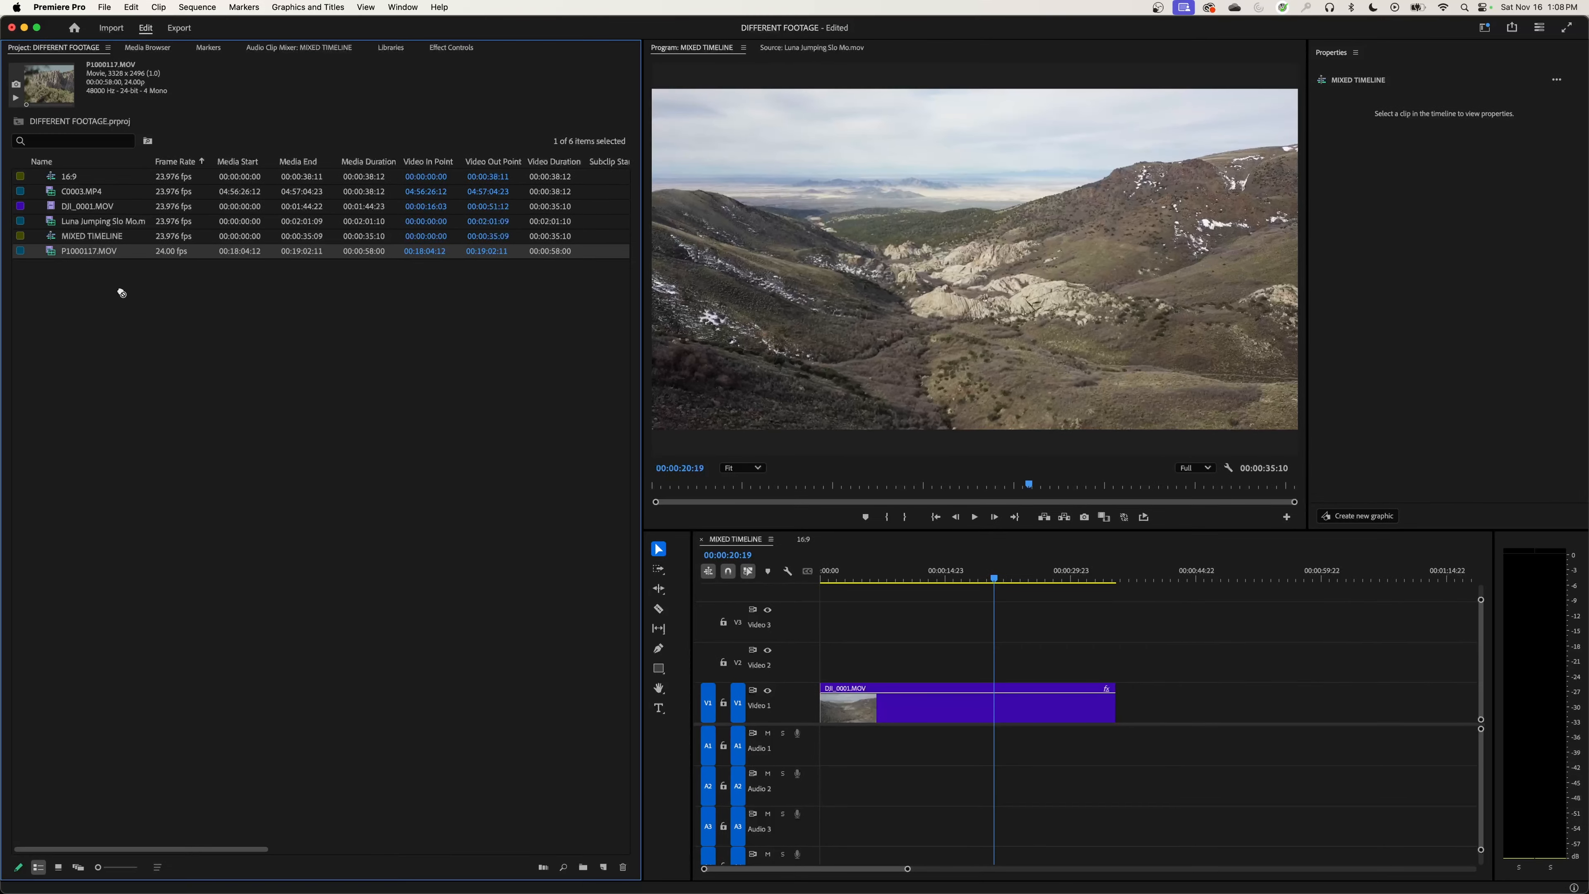
# Step: Place P1000117.MOV on V1 of MIXED TIMELINE, a short gap after DJI_0001.MOV, and view its picture
pyautogui.moveTo(123, 292); pyautogui.dragTo(1133, 702)
pyautogui.click(1208, 577)
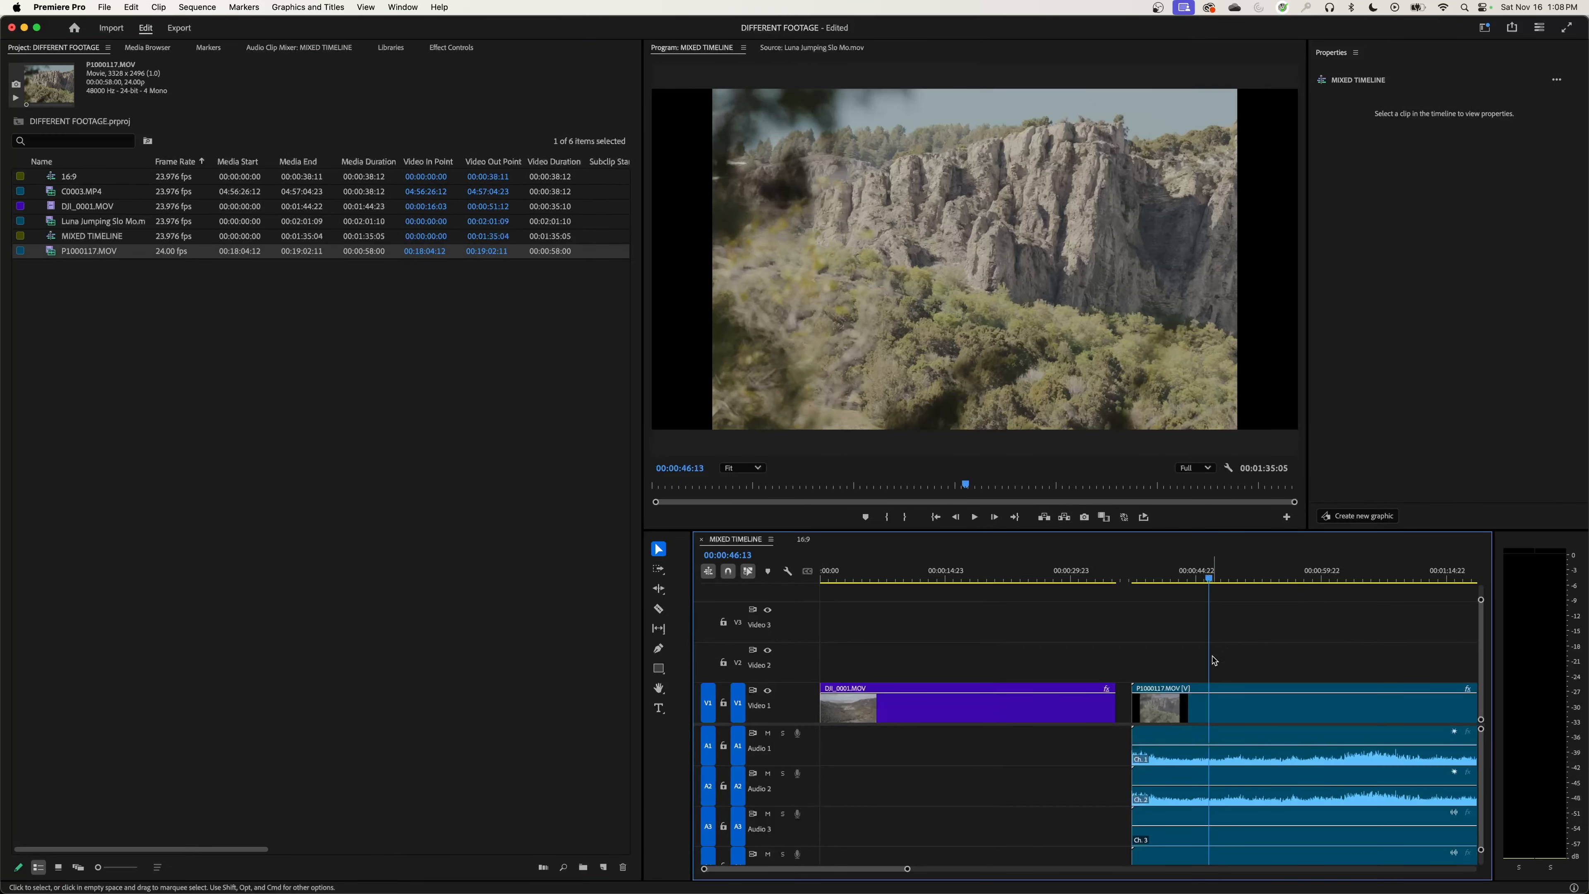
pyautogui.press('-')
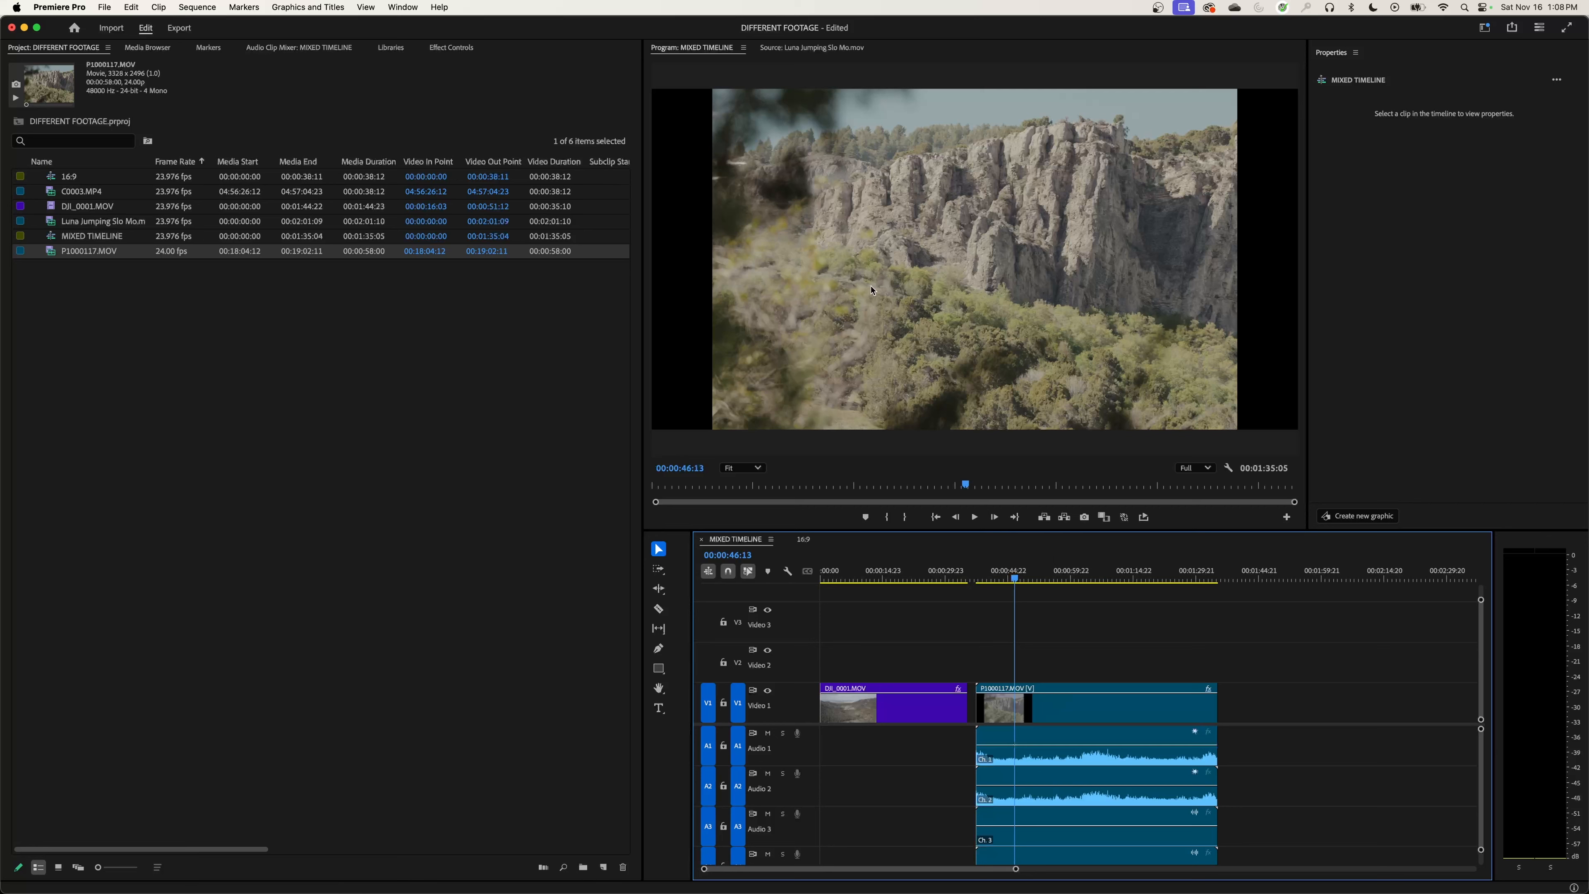
# Step: Scale P1000117.MOV to 123% so it fills the frame's width, and try reframing it vertically
pyautogui.click(888, 305)
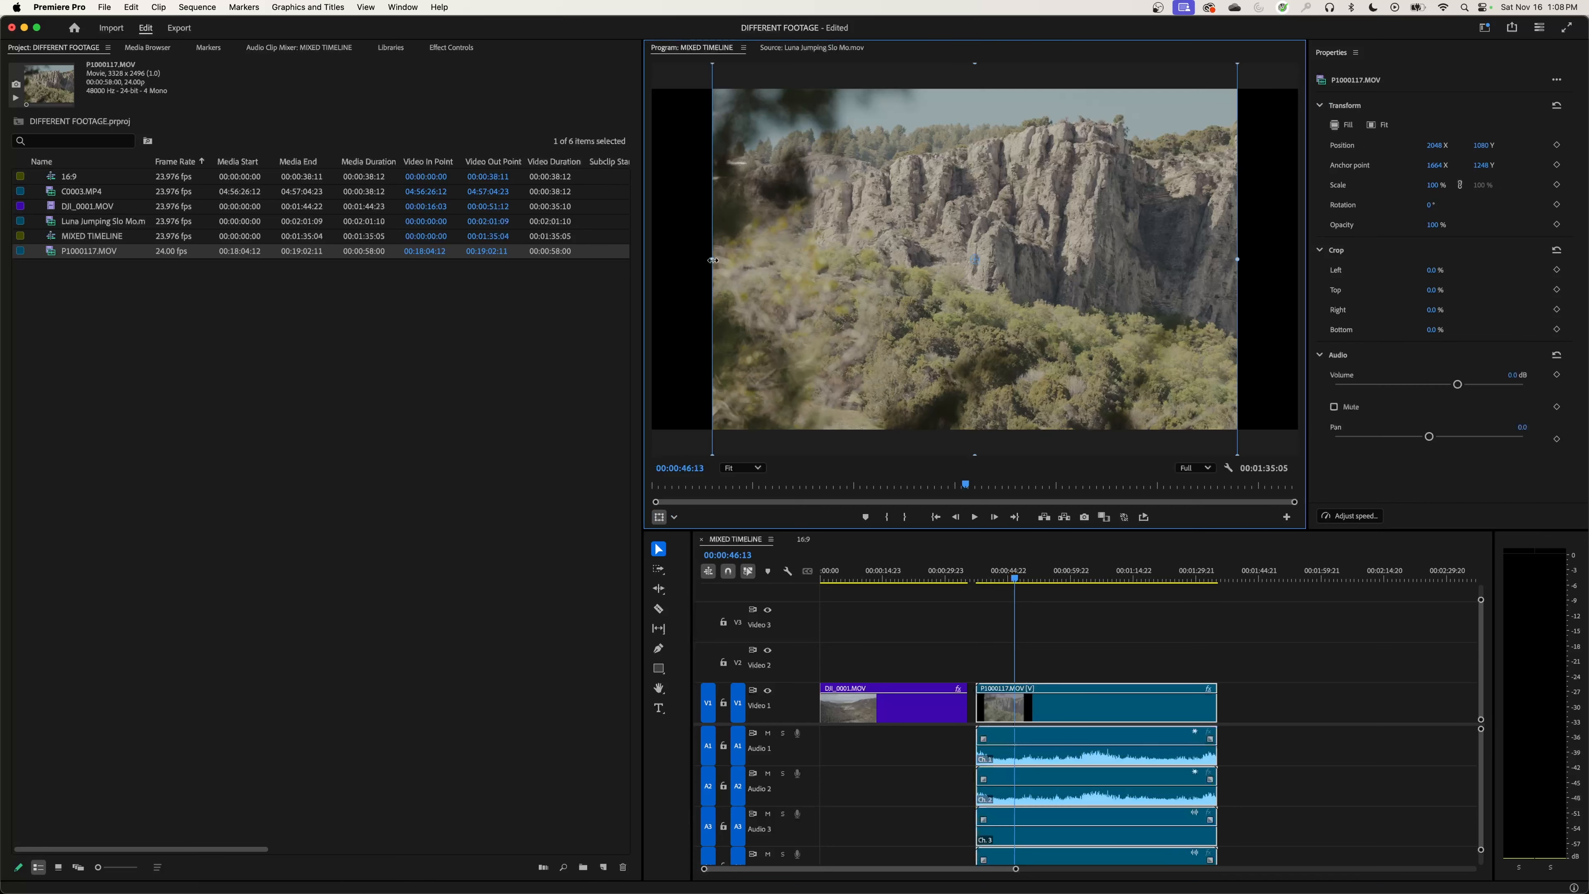
pyautogui.moveTo(712, 260); pyautogui.dragTo(658, 286)
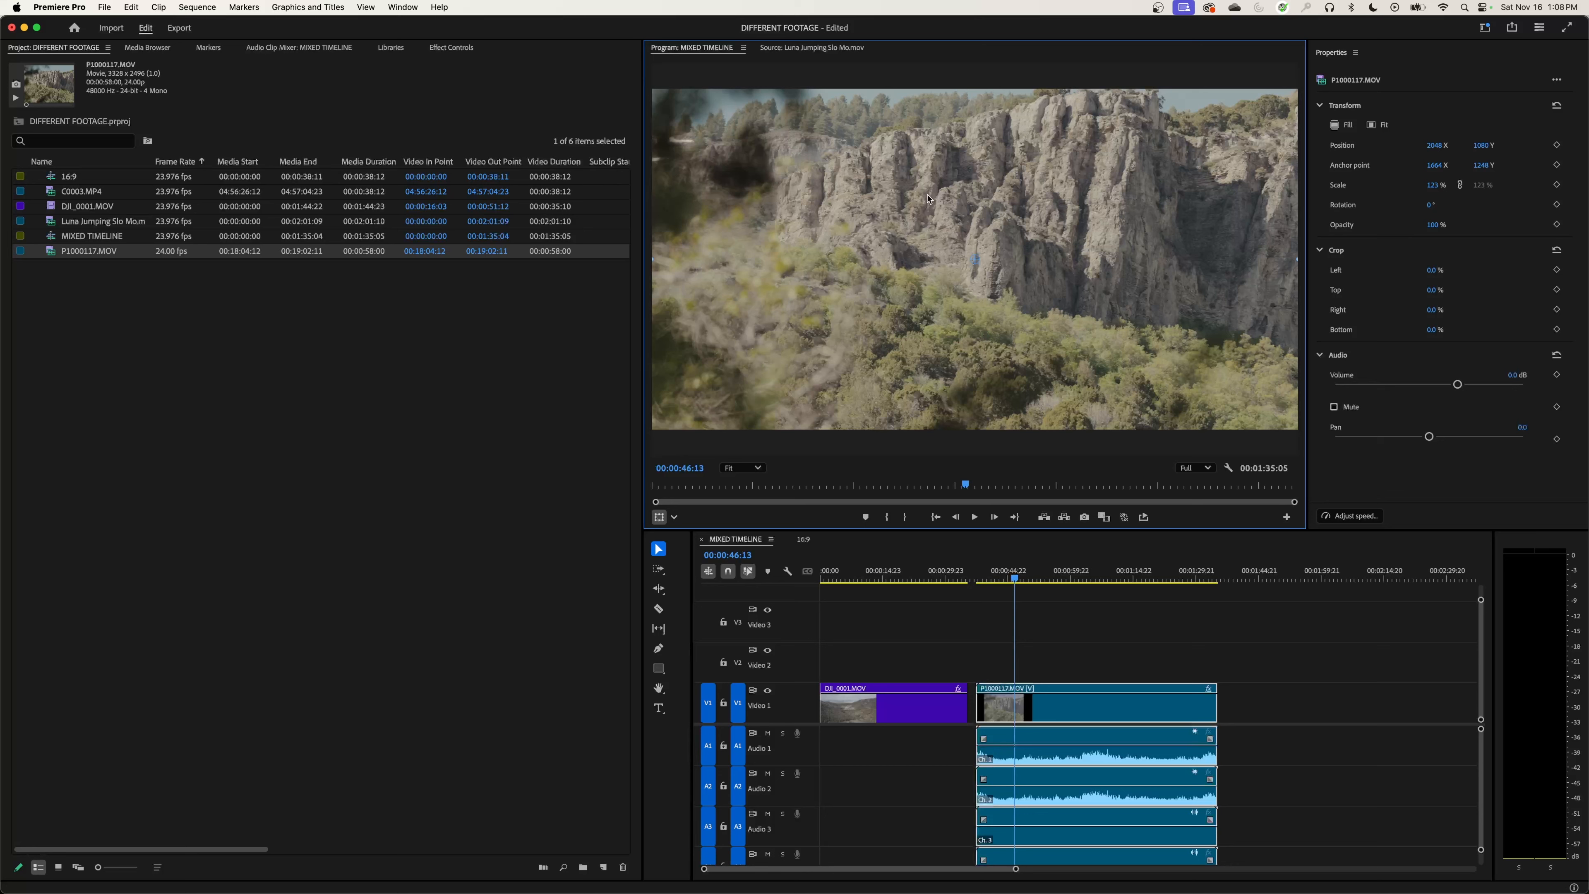
pyautogui.moveTo(908, 197); pyautogui.dragTo(896, 156)
pyautogui.moveTo(900, 265); pyautogui.dragTo(903, 266)
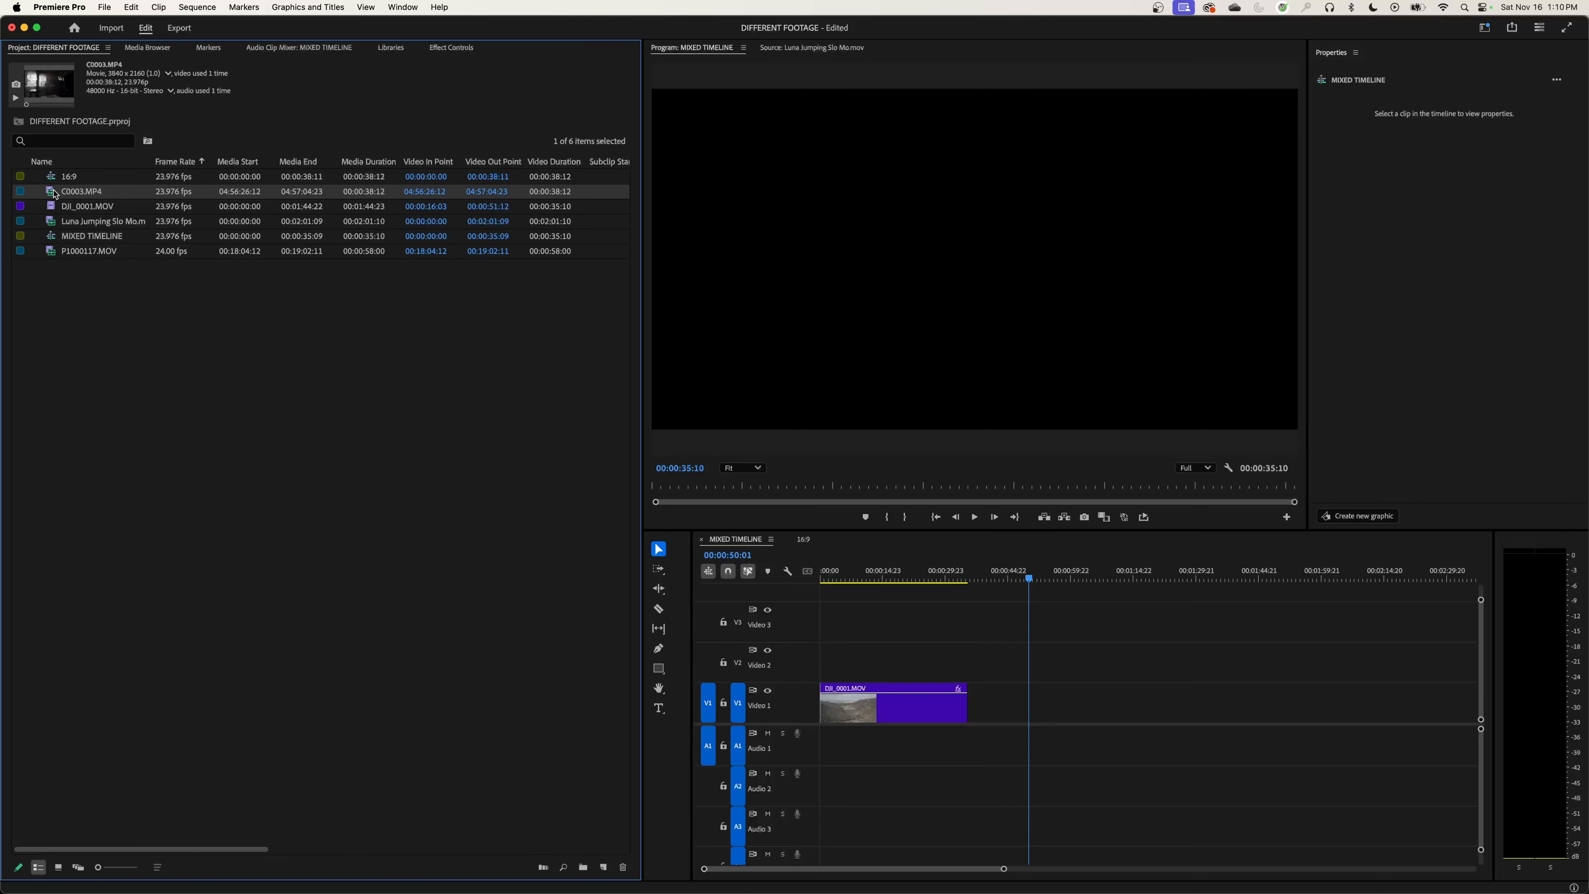
# Step: Place C0003.MP4 directly after DJI_0001.MOV on V1 and select its picture to compare its edges with the frame
pyautogui.moveTo(55, 194); pyautogui.dragTo(975, 706)
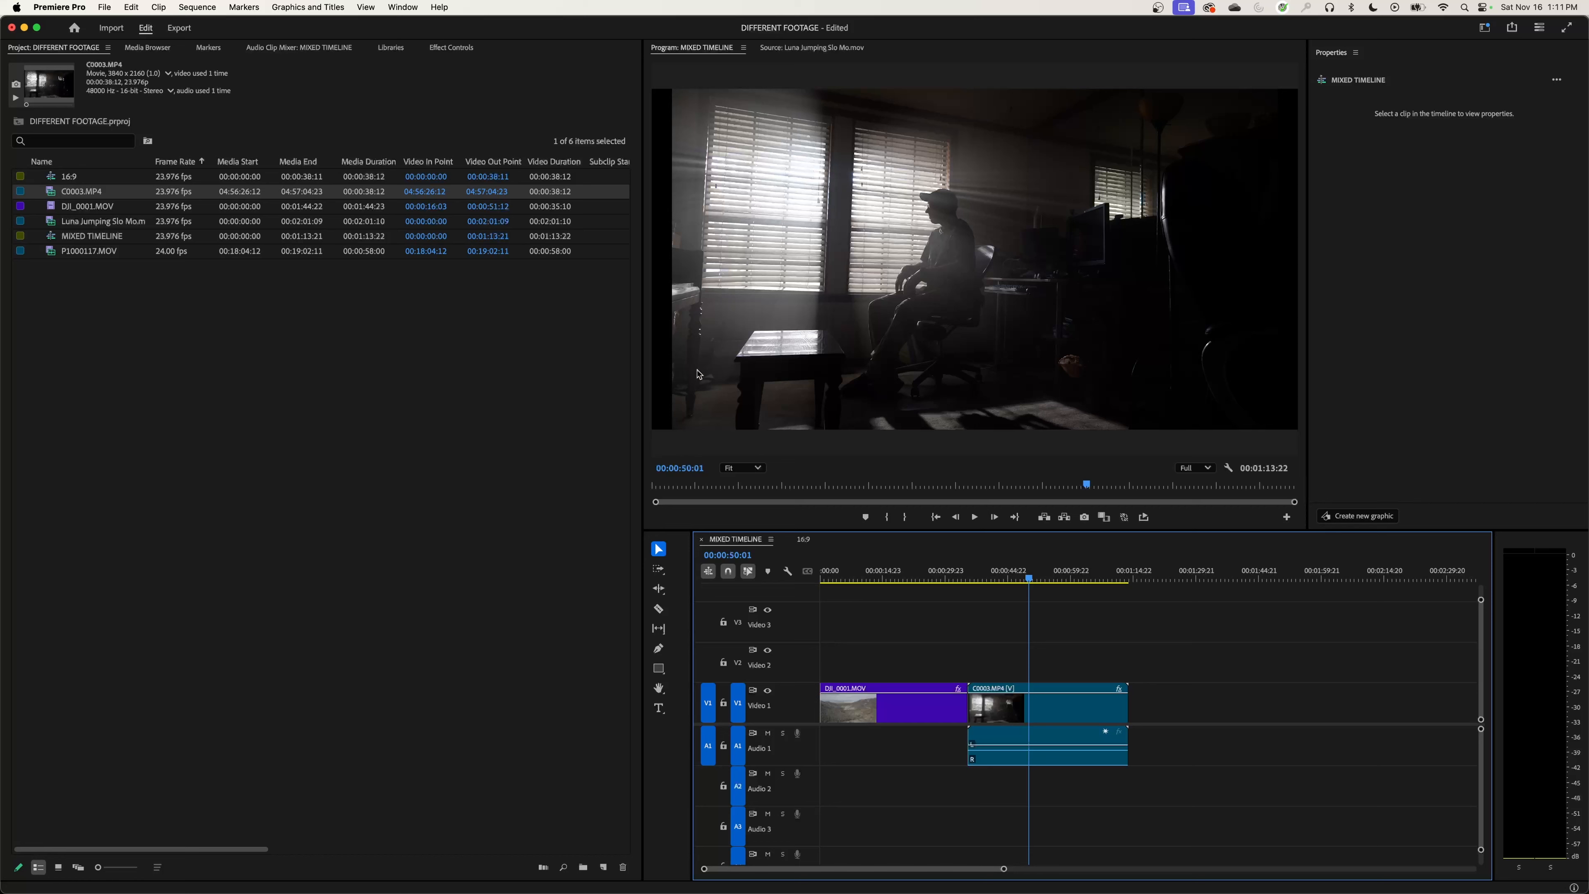
pyautogui.click(821, 279)
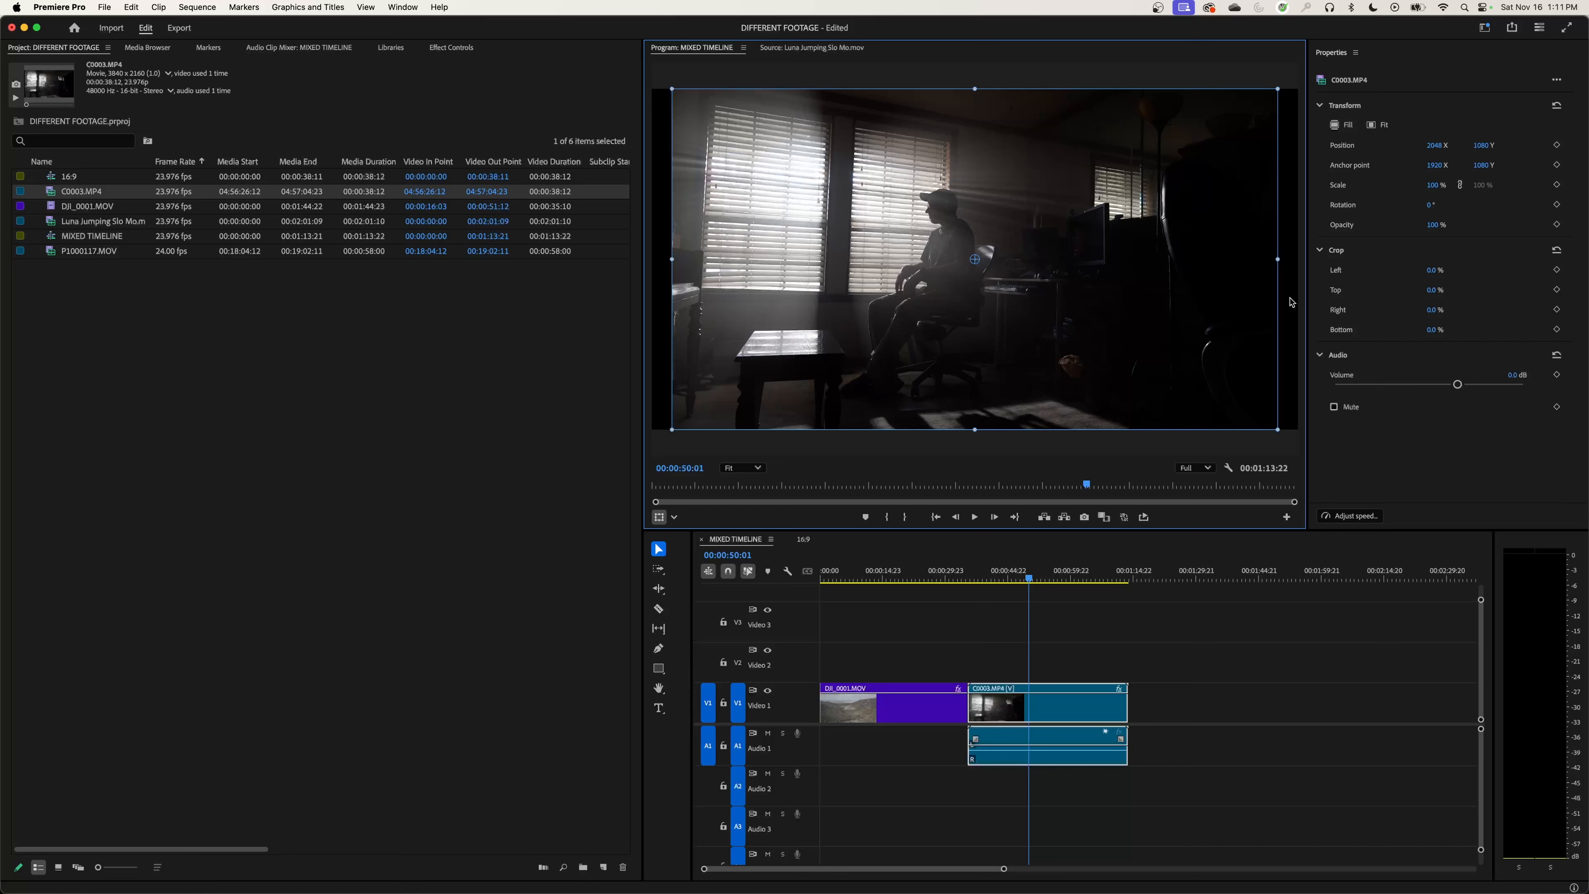
pyautogui.click(305, 352)
# Step: Place the 00:01:26:03 to 00:01:40:13 section of Luna Jumping Slo Mo.mov after C0003.MP4 on V1 and view it
pyautogui.click(56, 213)
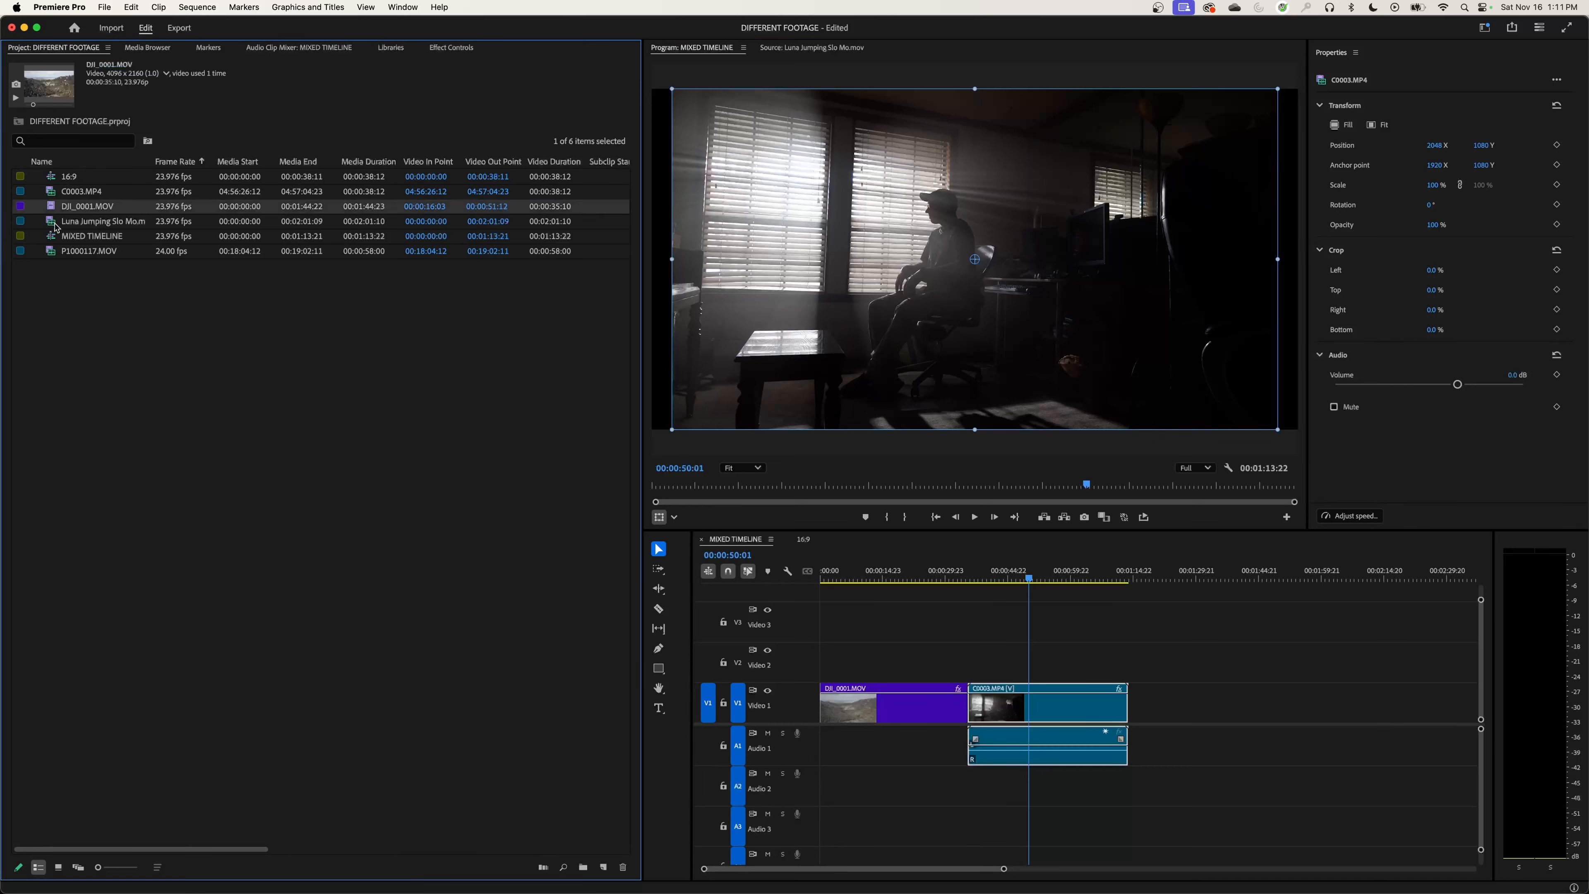
pyautogui.click(61, 226)
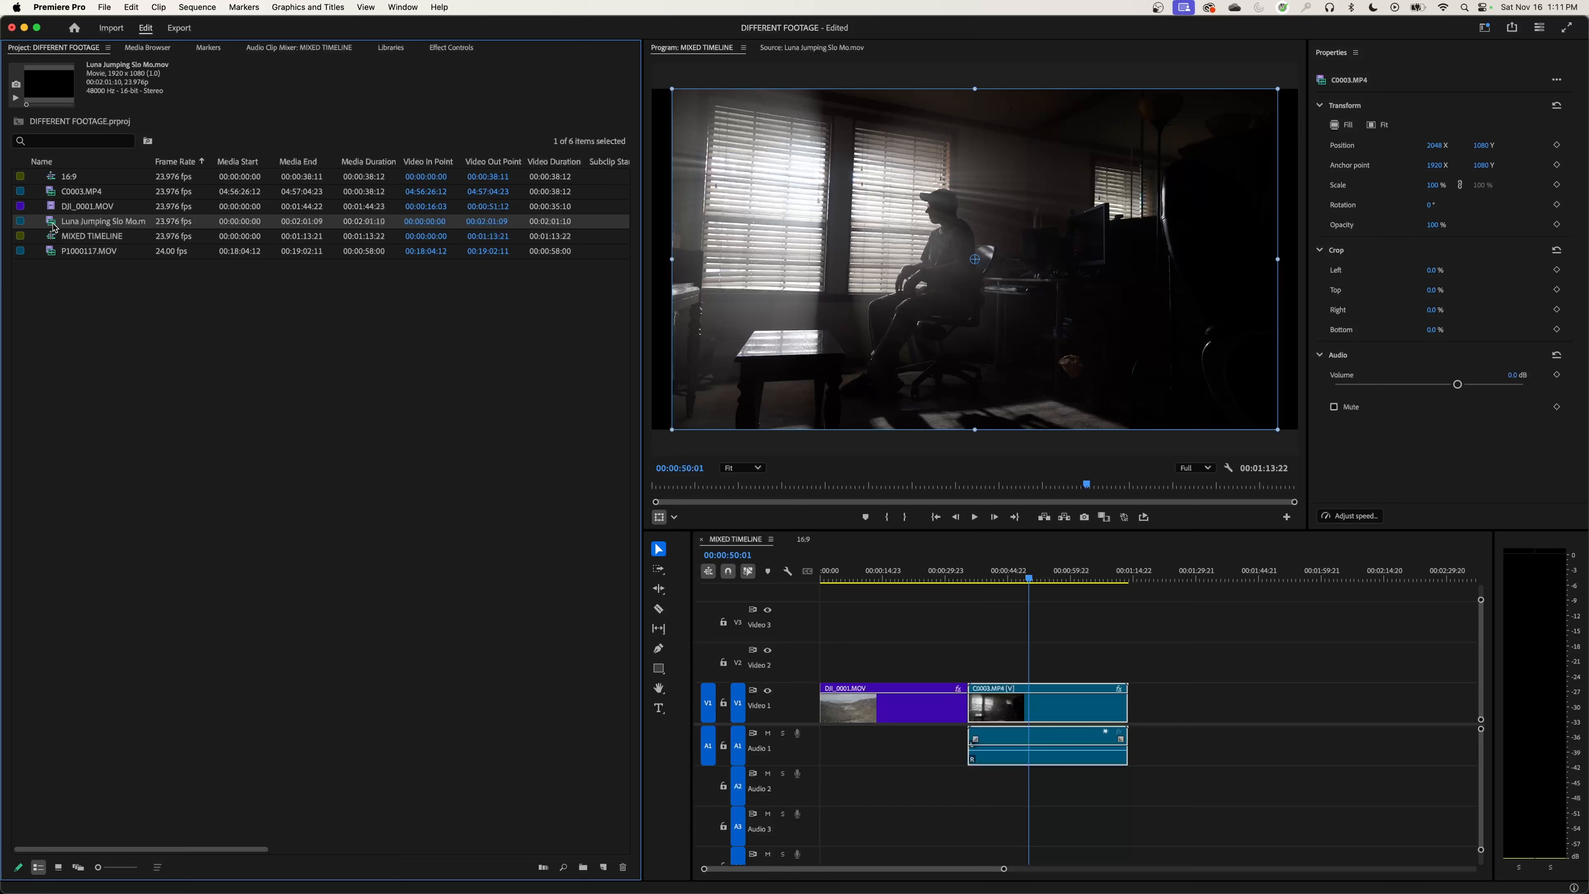
pyautogui.moveTo(52, 225); pyautogui.dragTo(1132, 698)
pyautogui.click(1149, 576)
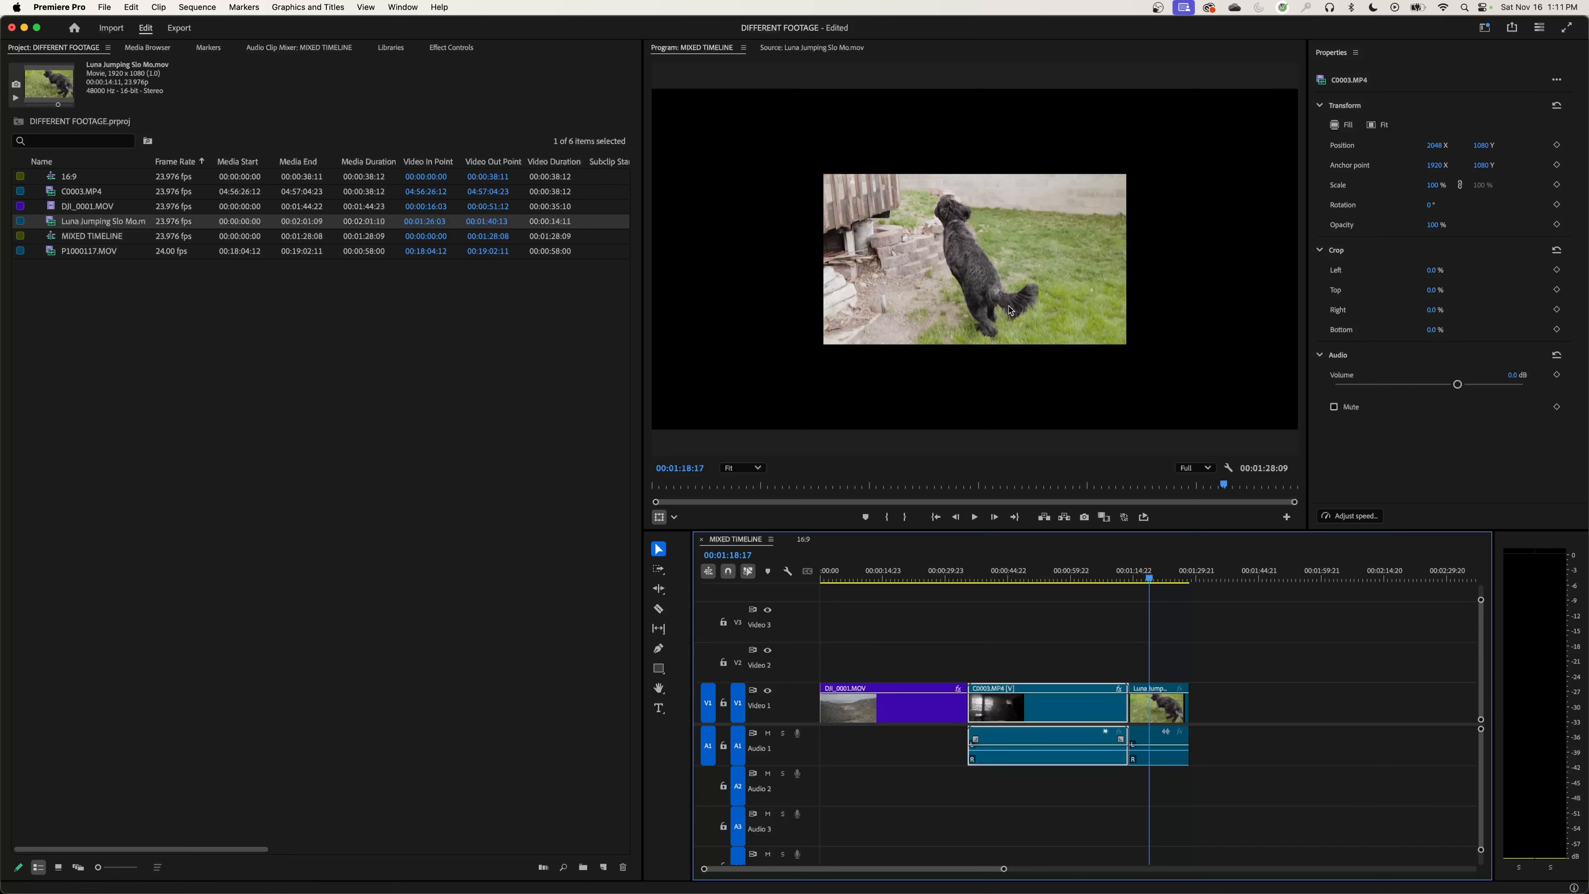
# Step: Move the Luna Jumping Slo Mo.mov picture to the frame's lower-left corner, and return it to the centre at 2048, 1080
pyautogui.click(985, 269)
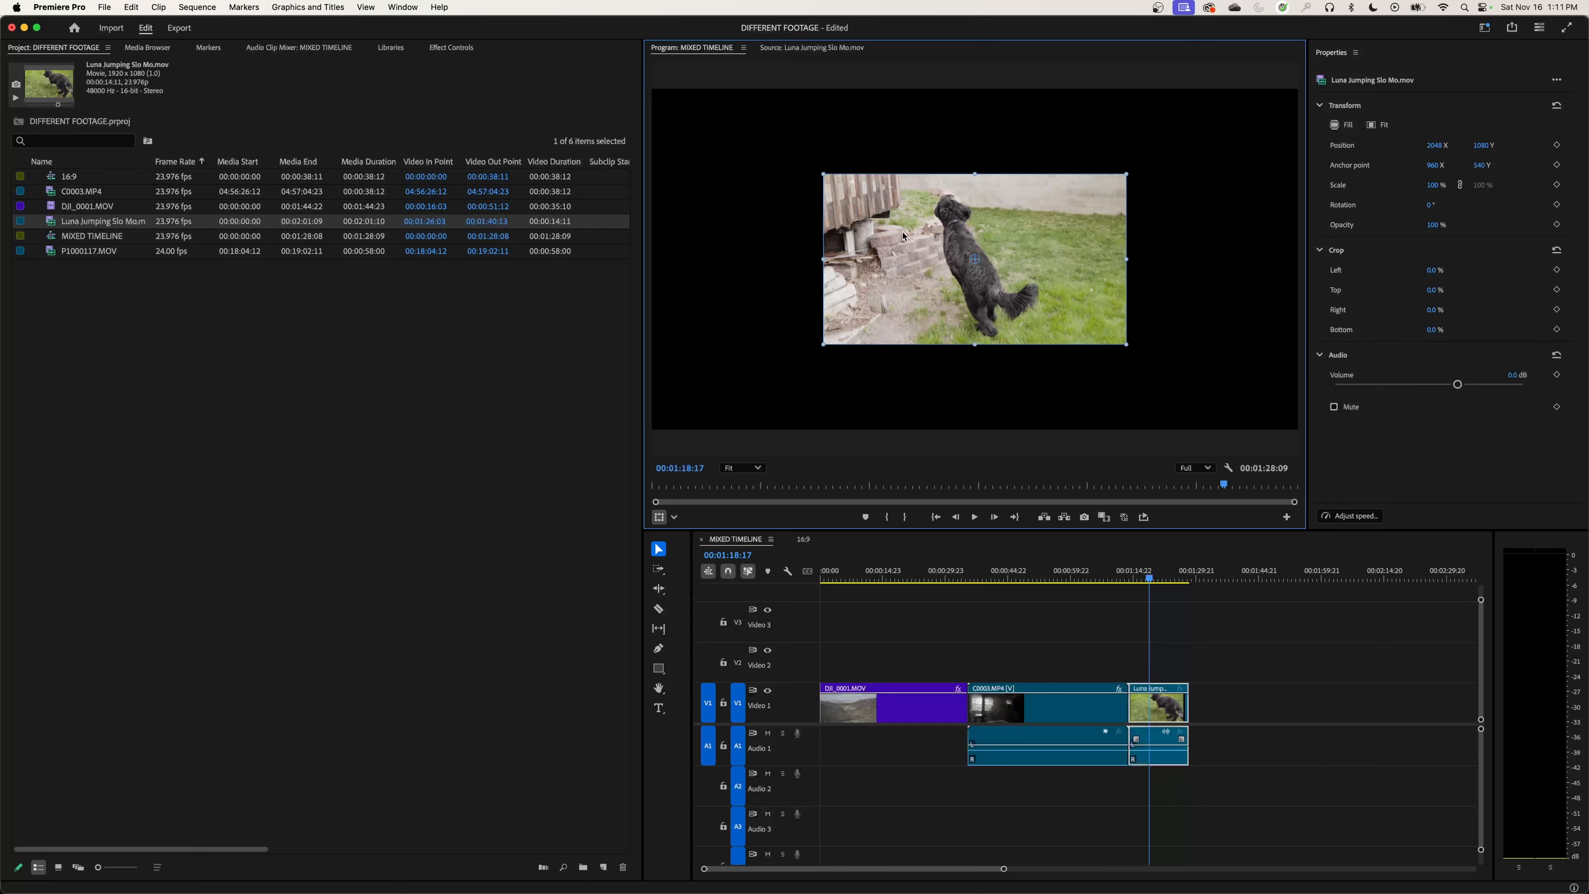
pyautogui.moveTo(903, 235); pyautogui.dragTo(732, 336)
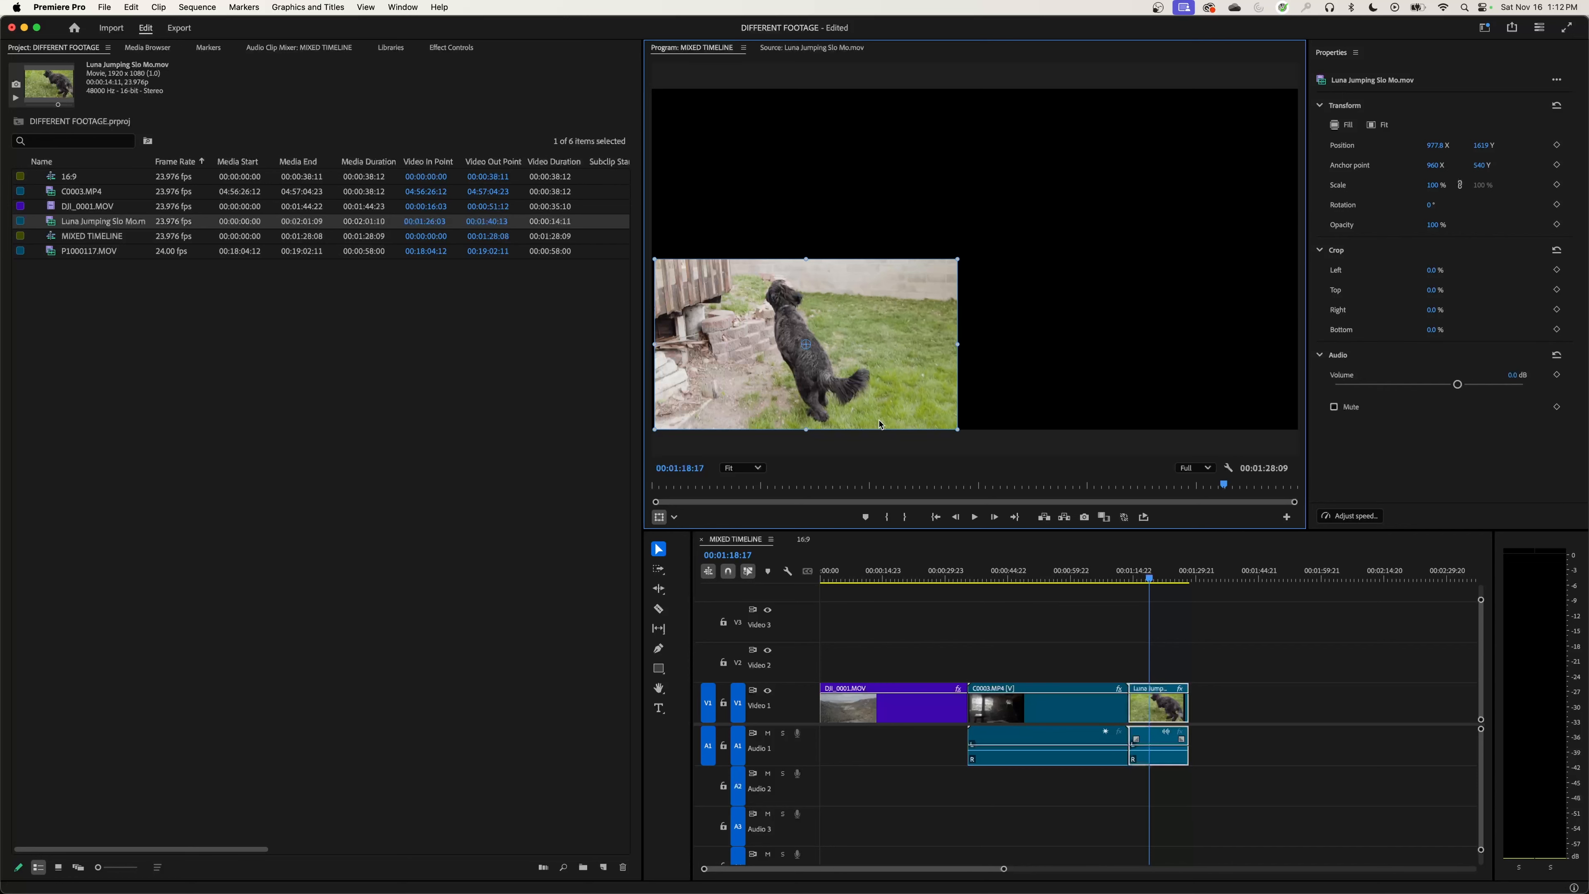
pyautogui.moveTo(879, 424); pyautogui.dragTo(1047, 339)
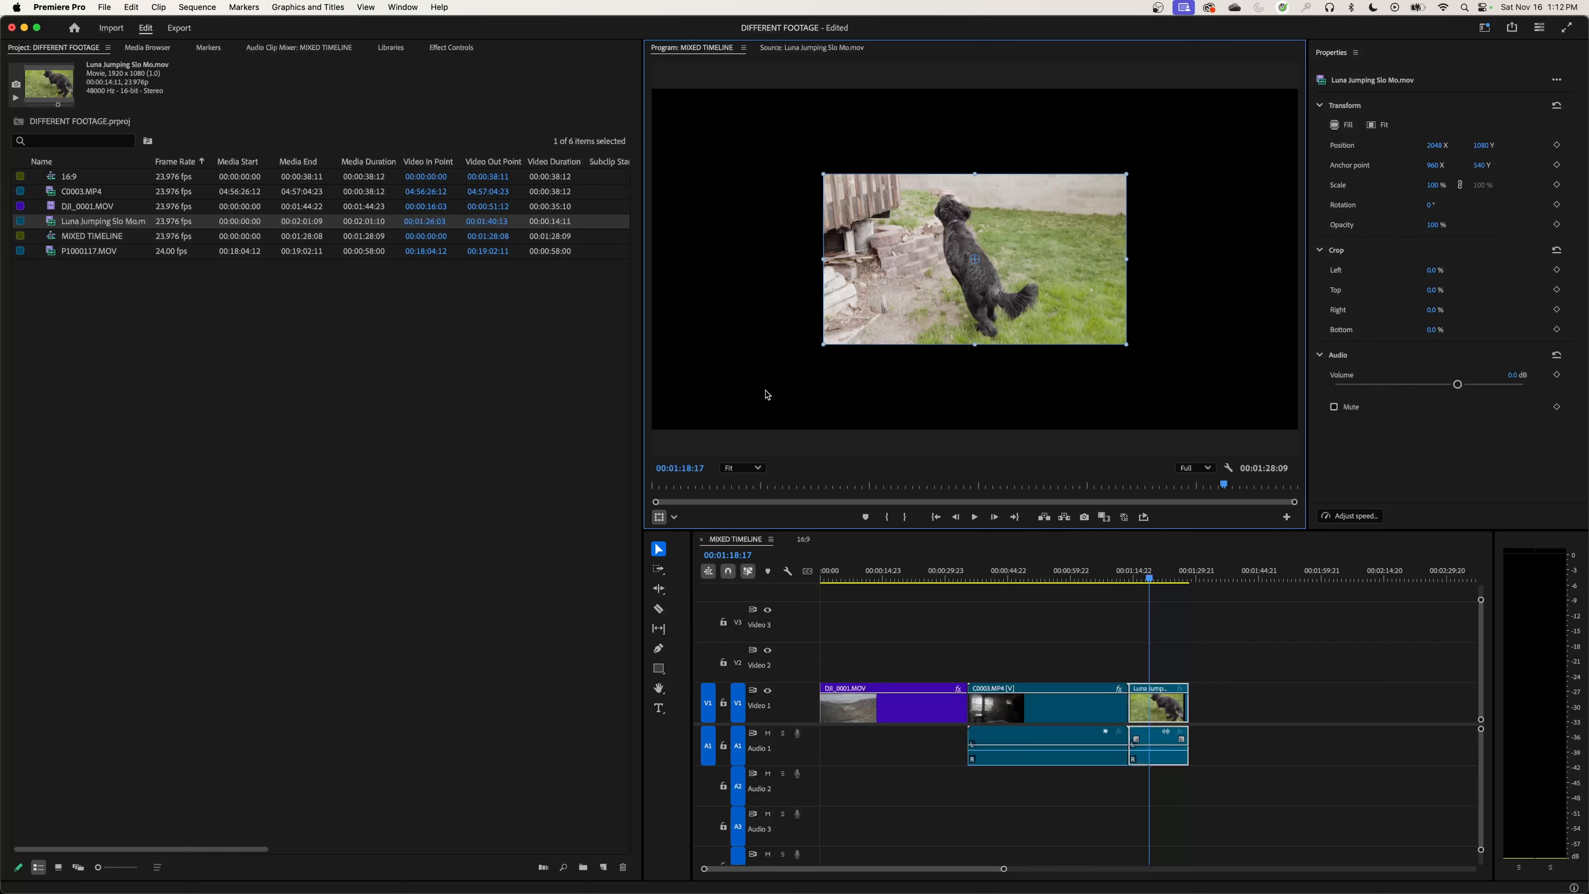
pyautogui.click(1169, 672)
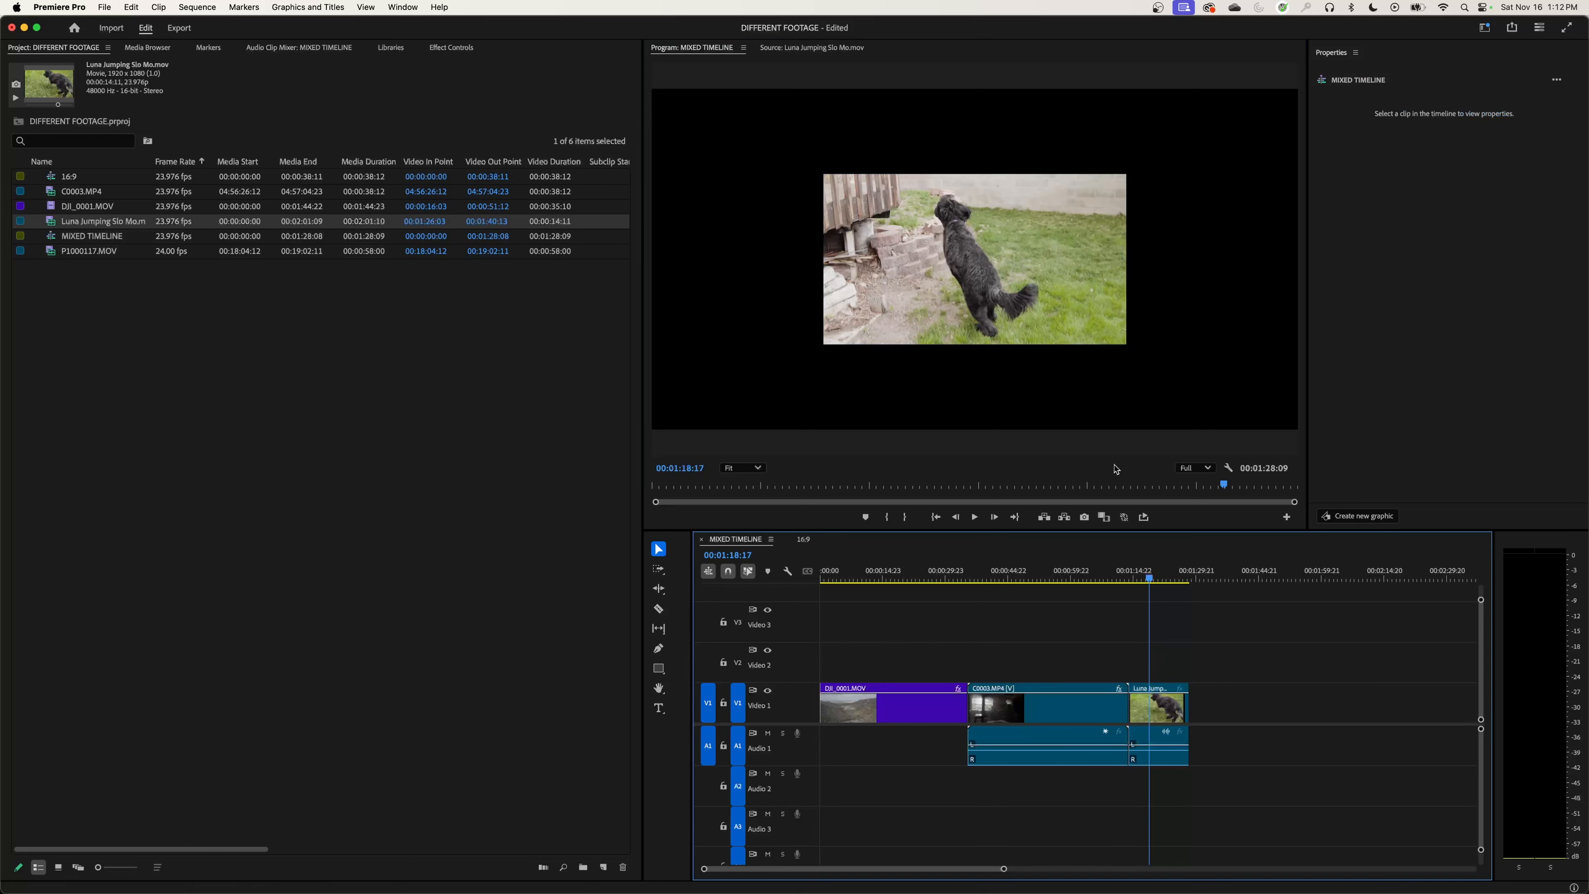
# Step: Scale the Luna Jumping Slo Mo.mov picture up to 211%, close to the full frame width
pyautogui.click(863, 320)
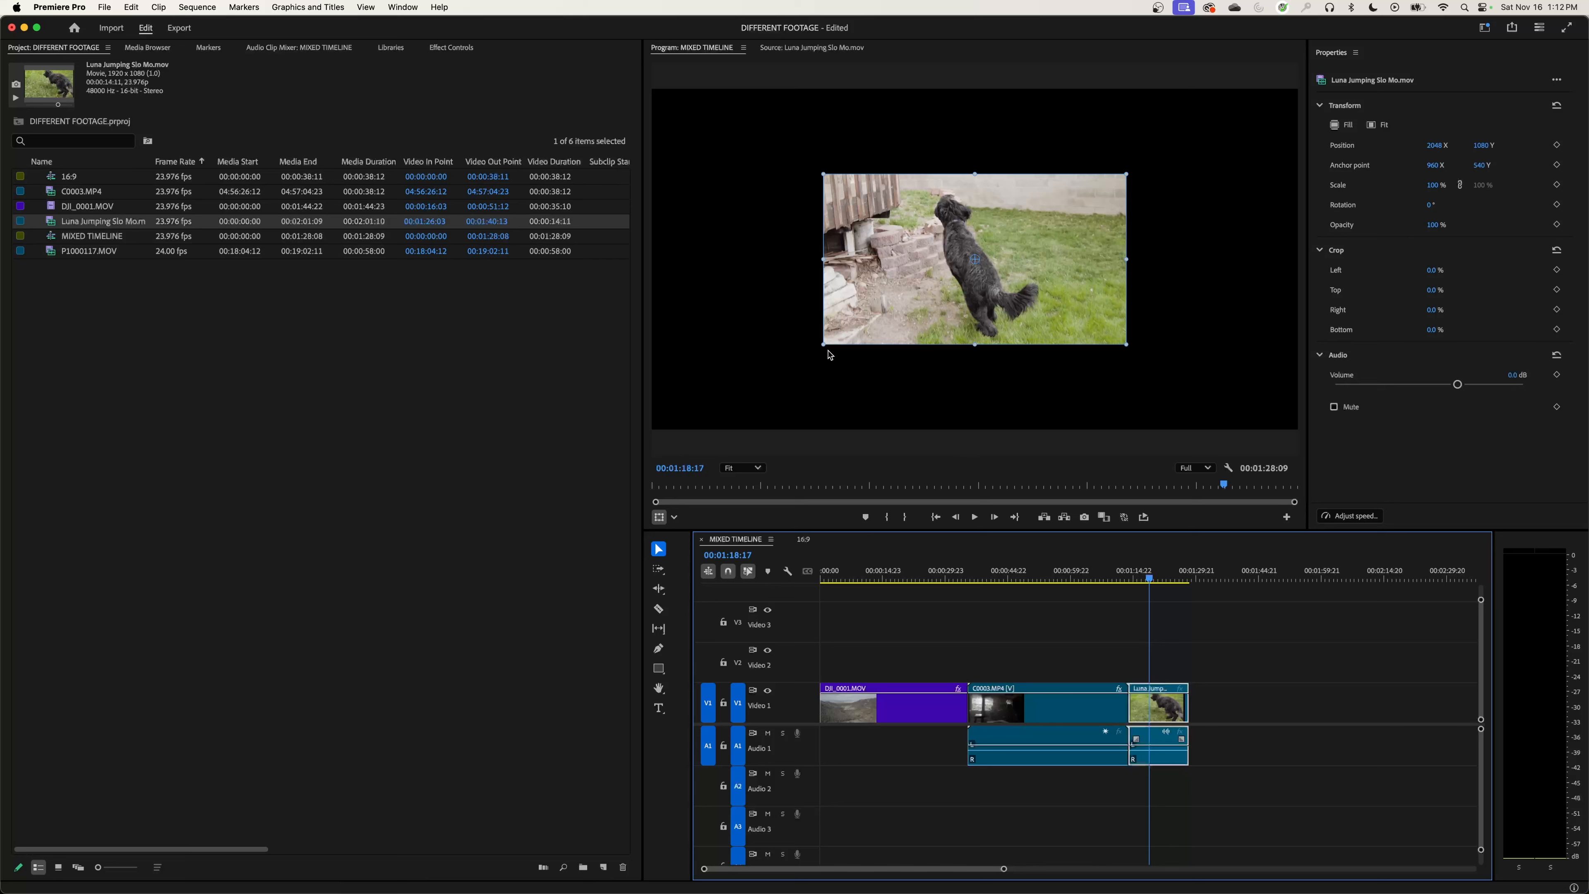
pyautogui.moveTo(823, 344); pyautogui.dragTo(631, 429)
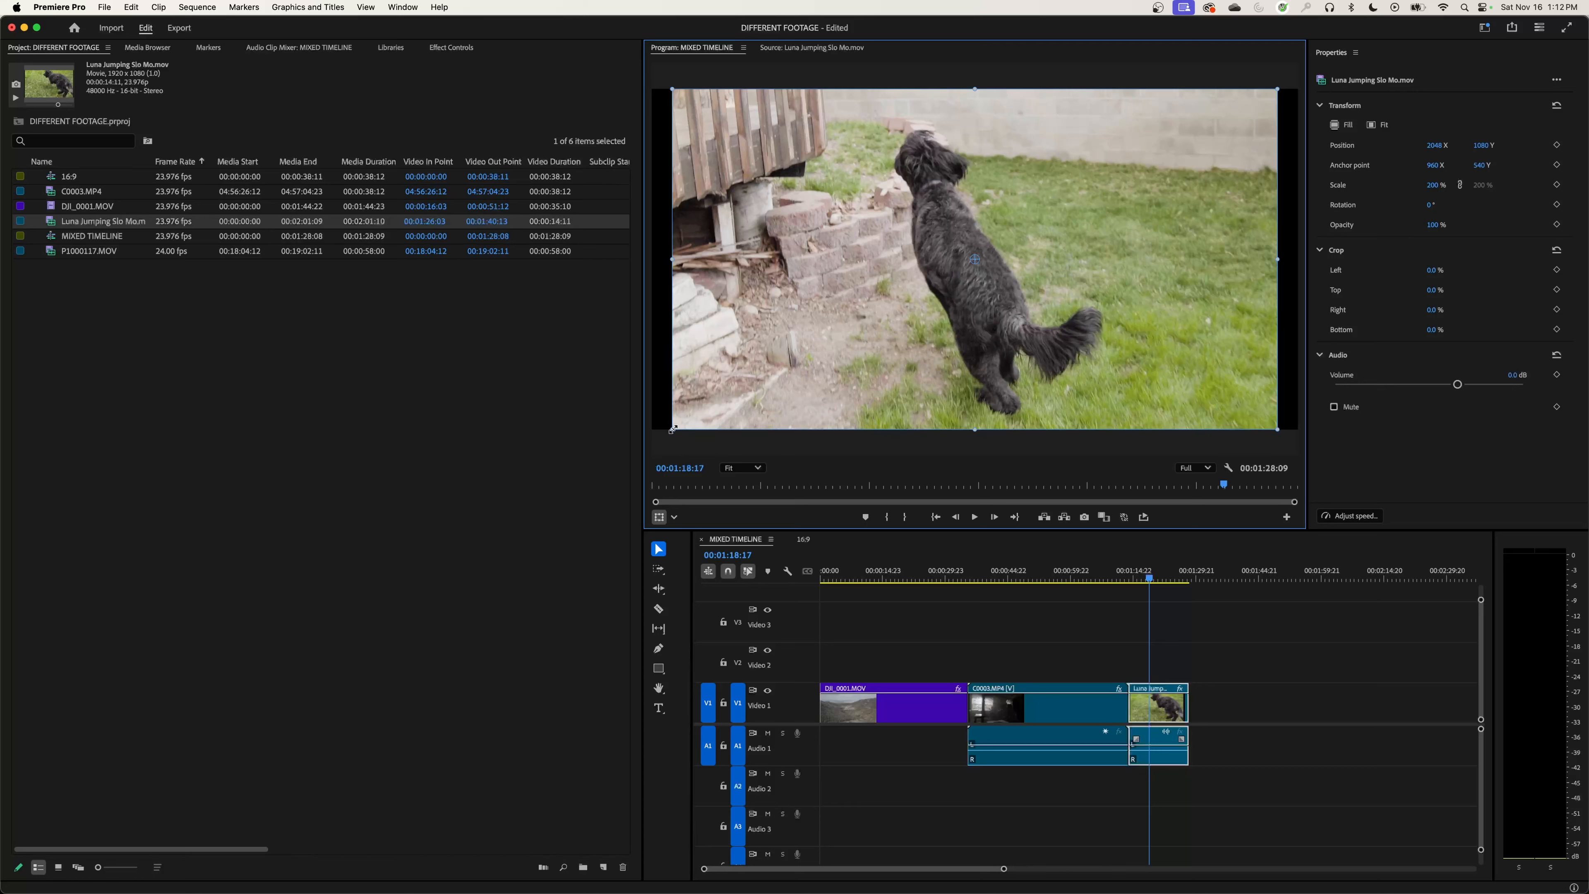
pyautogui.moveTo(672, 430); pyautogui.dragTo(654, 439)
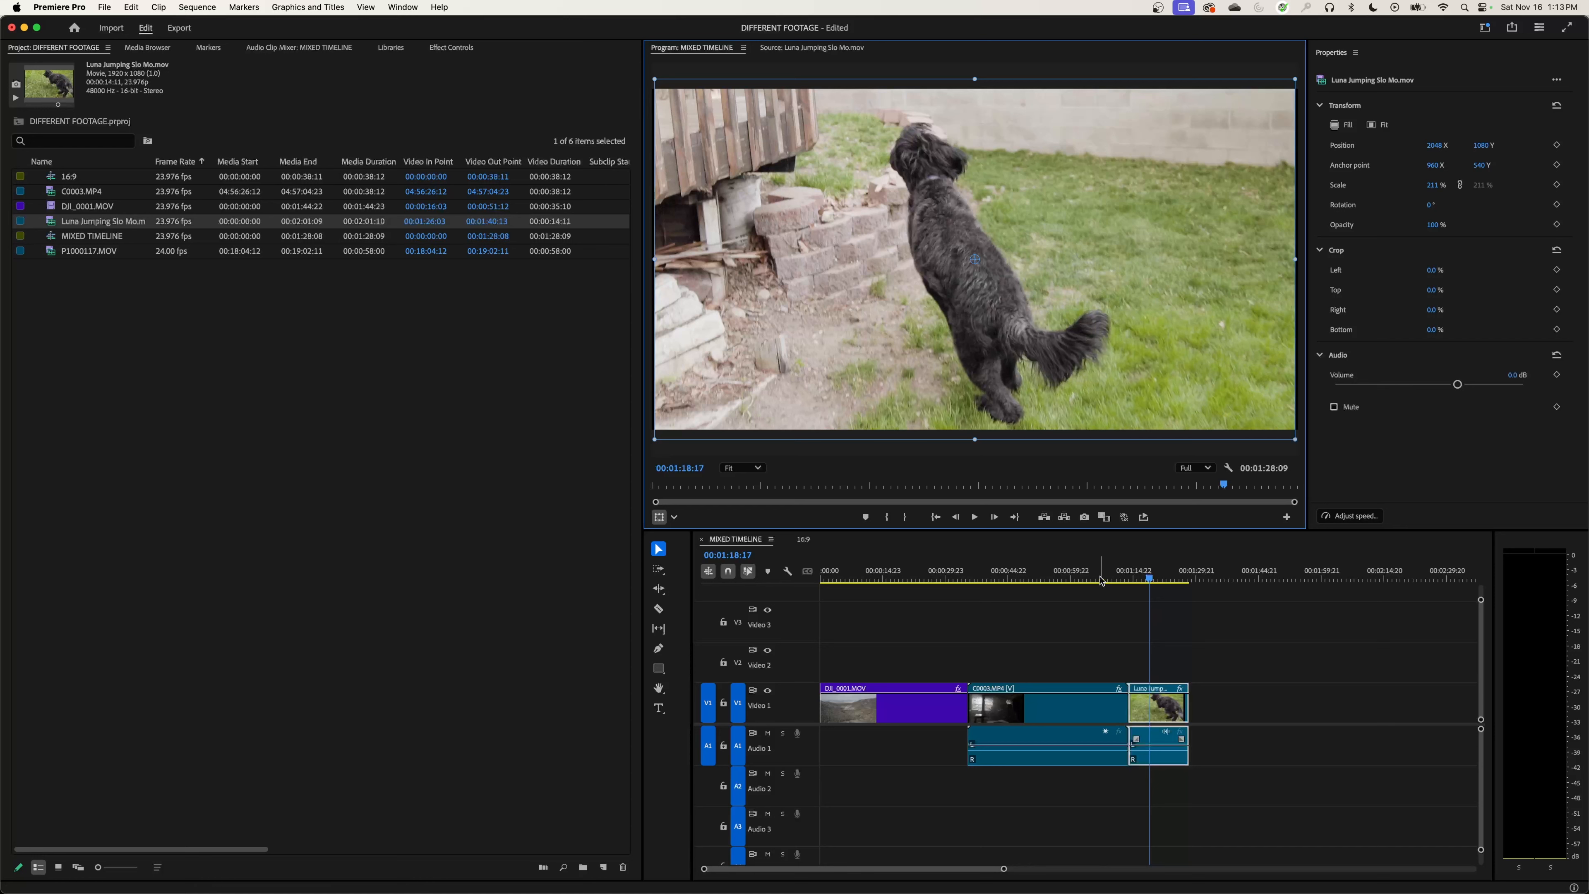
# Step: Compare the framing of DJI_0001.MOV with the enlarged Luna Jumping Slo Mo.mov clip in the sequence
pyautogui.click(916, 571)
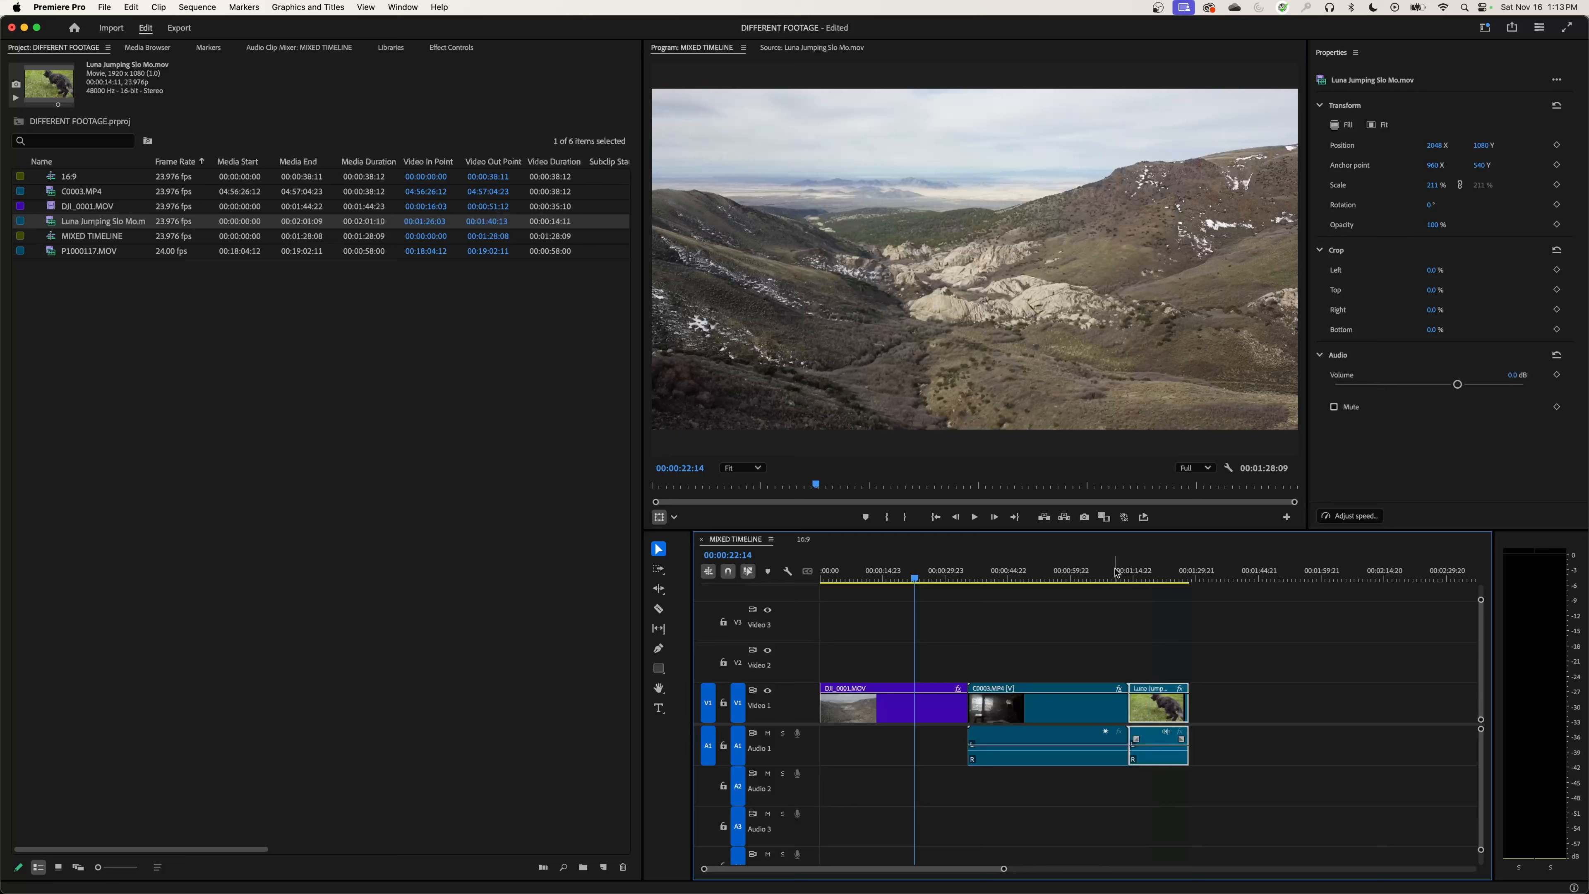
pyautogui.click(1166, 592)
pyautogui.click(1153, 573)
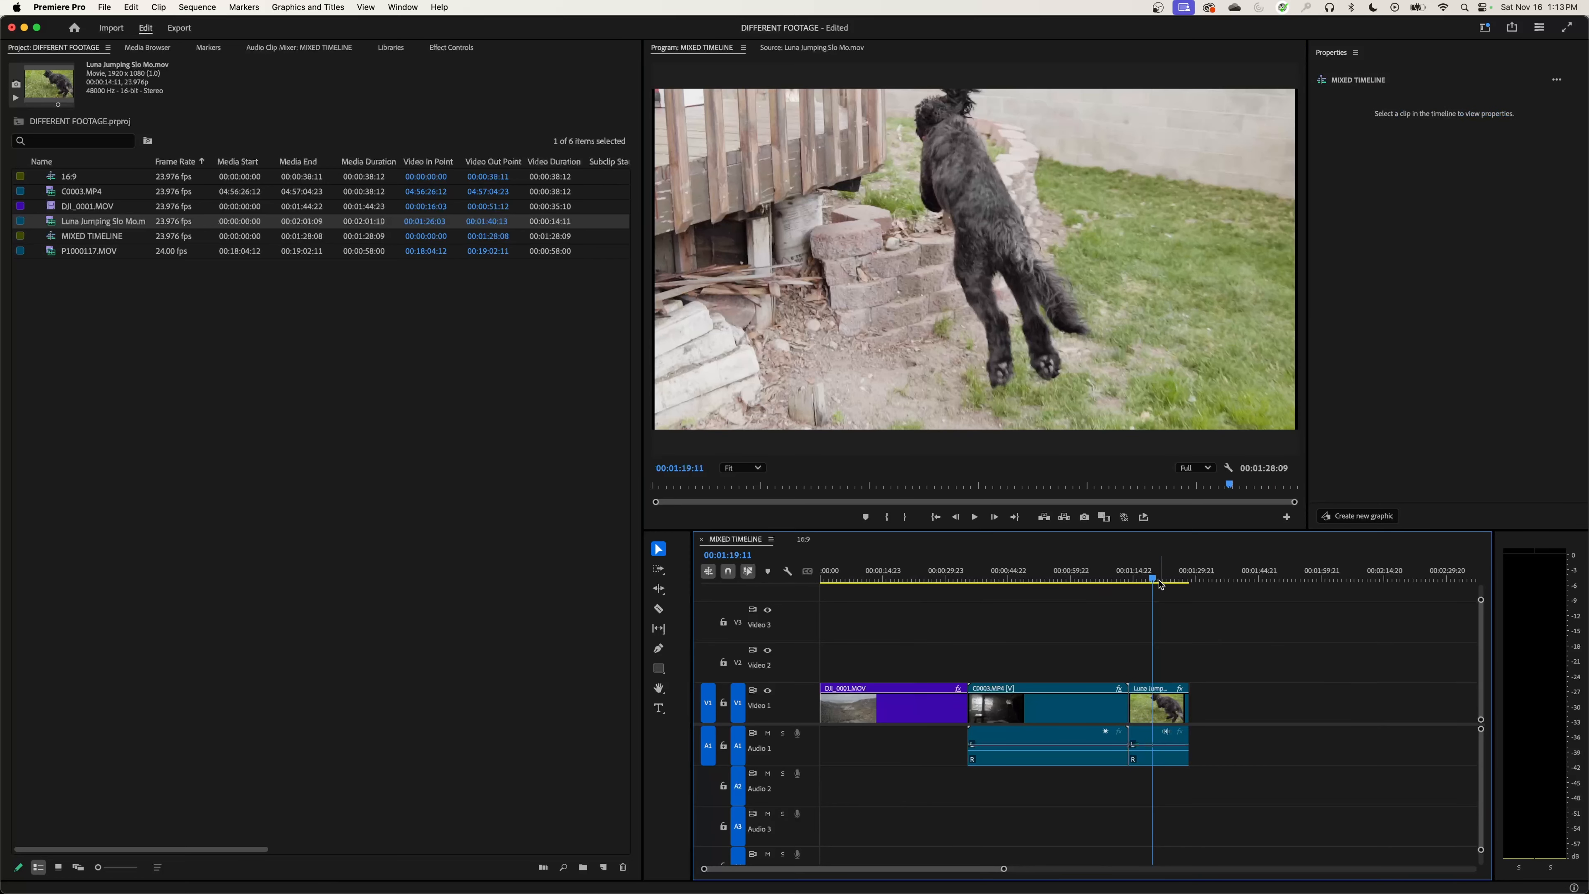
pyautogui.click(924, 572)
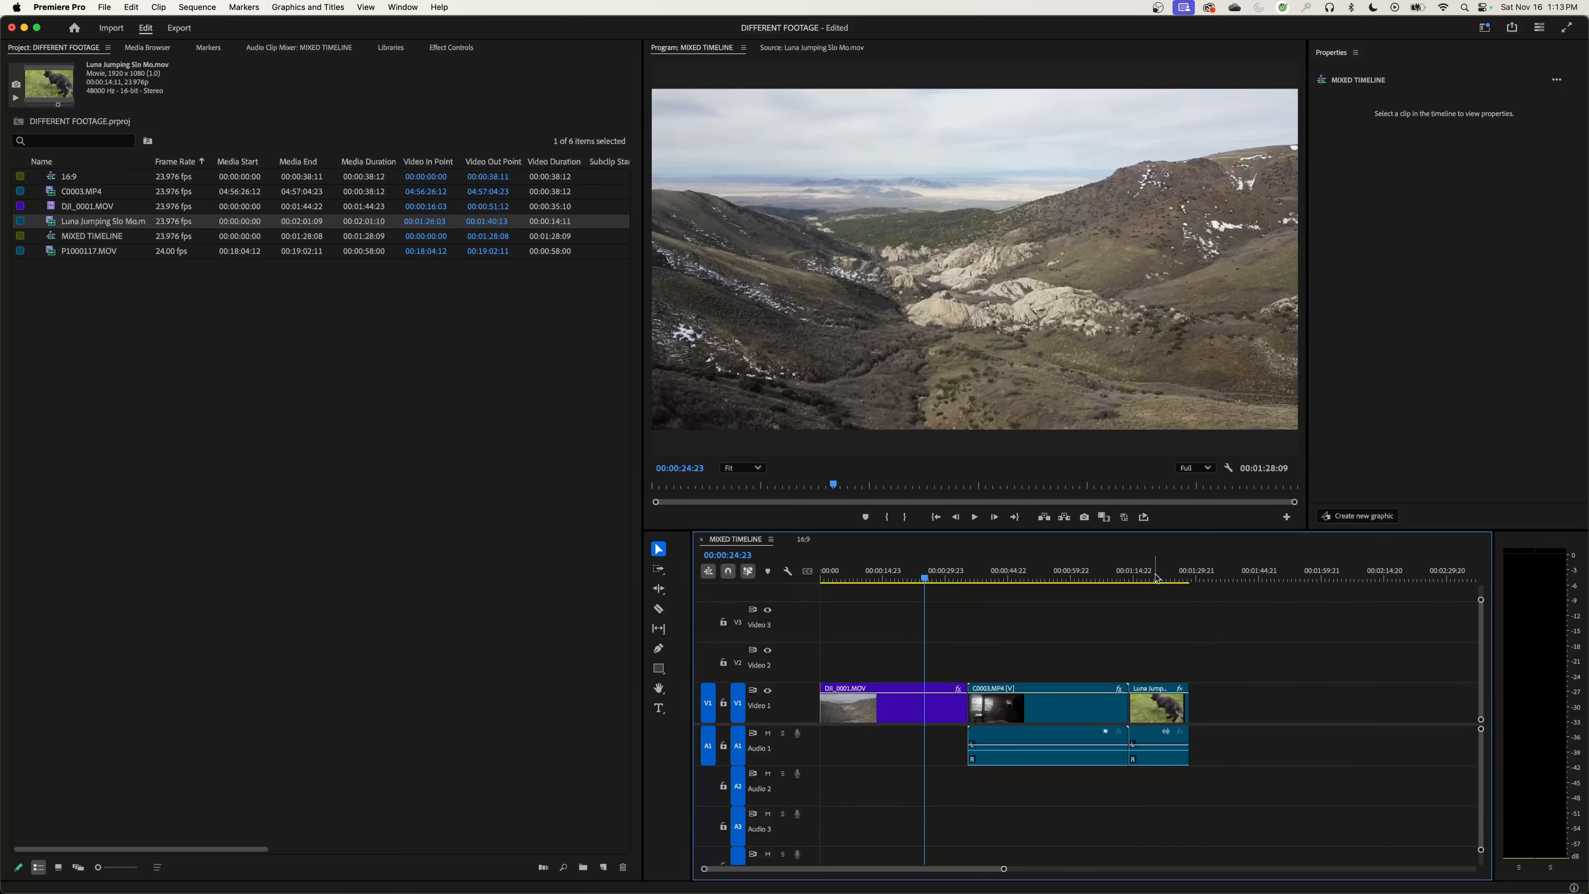
# Step: Delete the C0003.MP4 and Luna Jumping Slo Mo.mov clips from the sequence, leaving only DJI_0001.MOV on V1
pyautogui.moveTo(1151, 630); pyautogui.dragTo(1209, 740)
pyautogui.moveTo(1204, 662); pyautogui.dragTo(969, 761)
pyautogui.press('Delete')
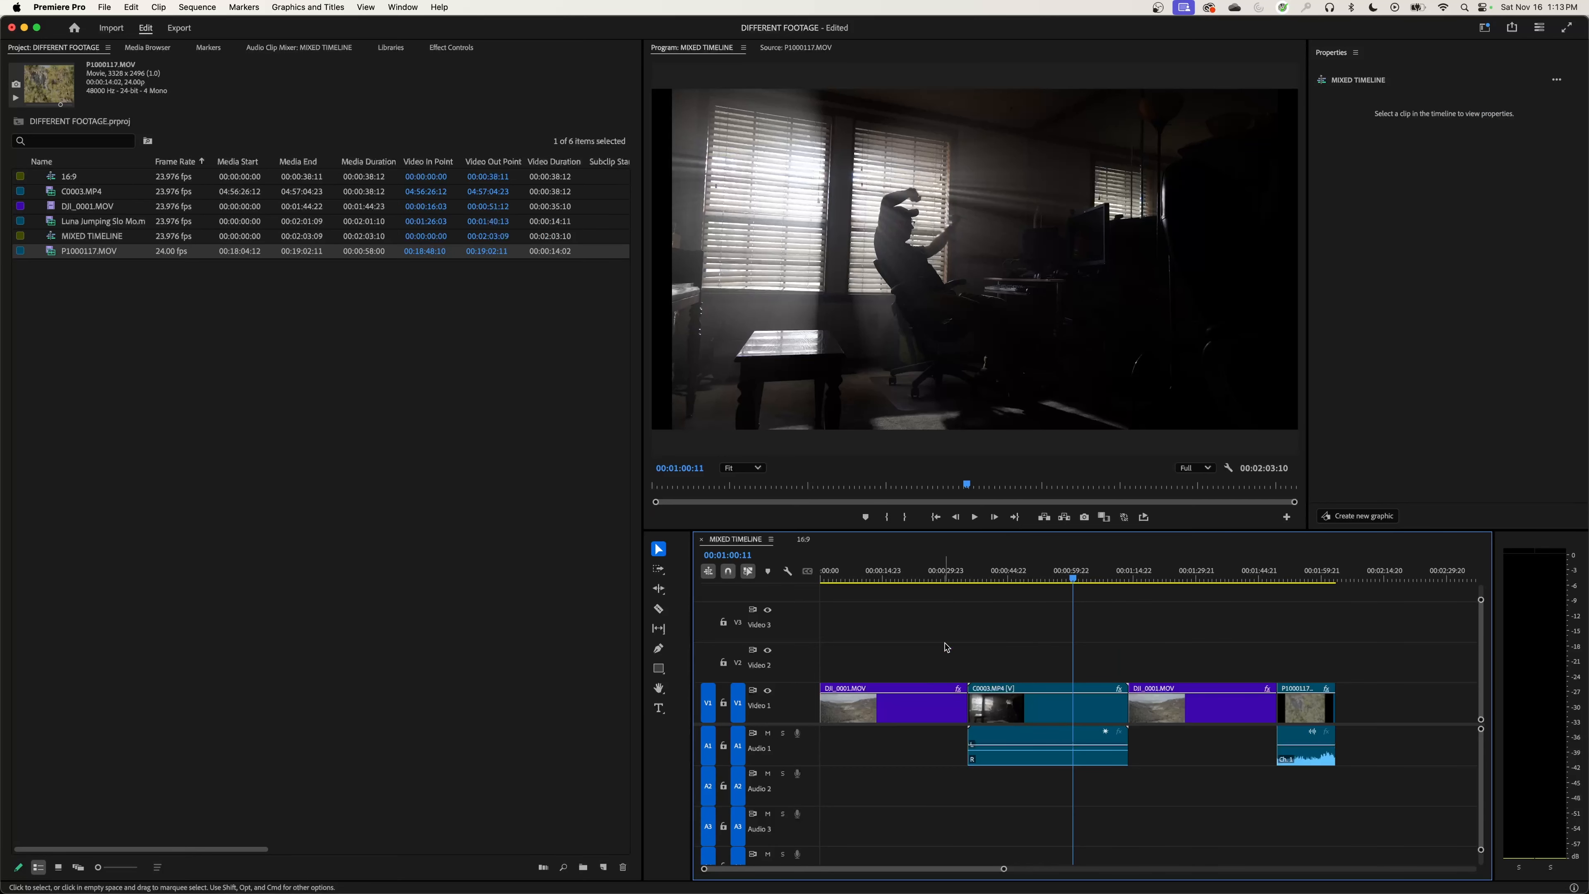
# Step: View DJI_0001.MOV, C0003.MP4, Luna Jumping Slo Mo.mov and P1000117.MOV in turn to compare their picture sizes with the frame
pyautogui.click(902, 572)
pyautogui.click(894, 702)
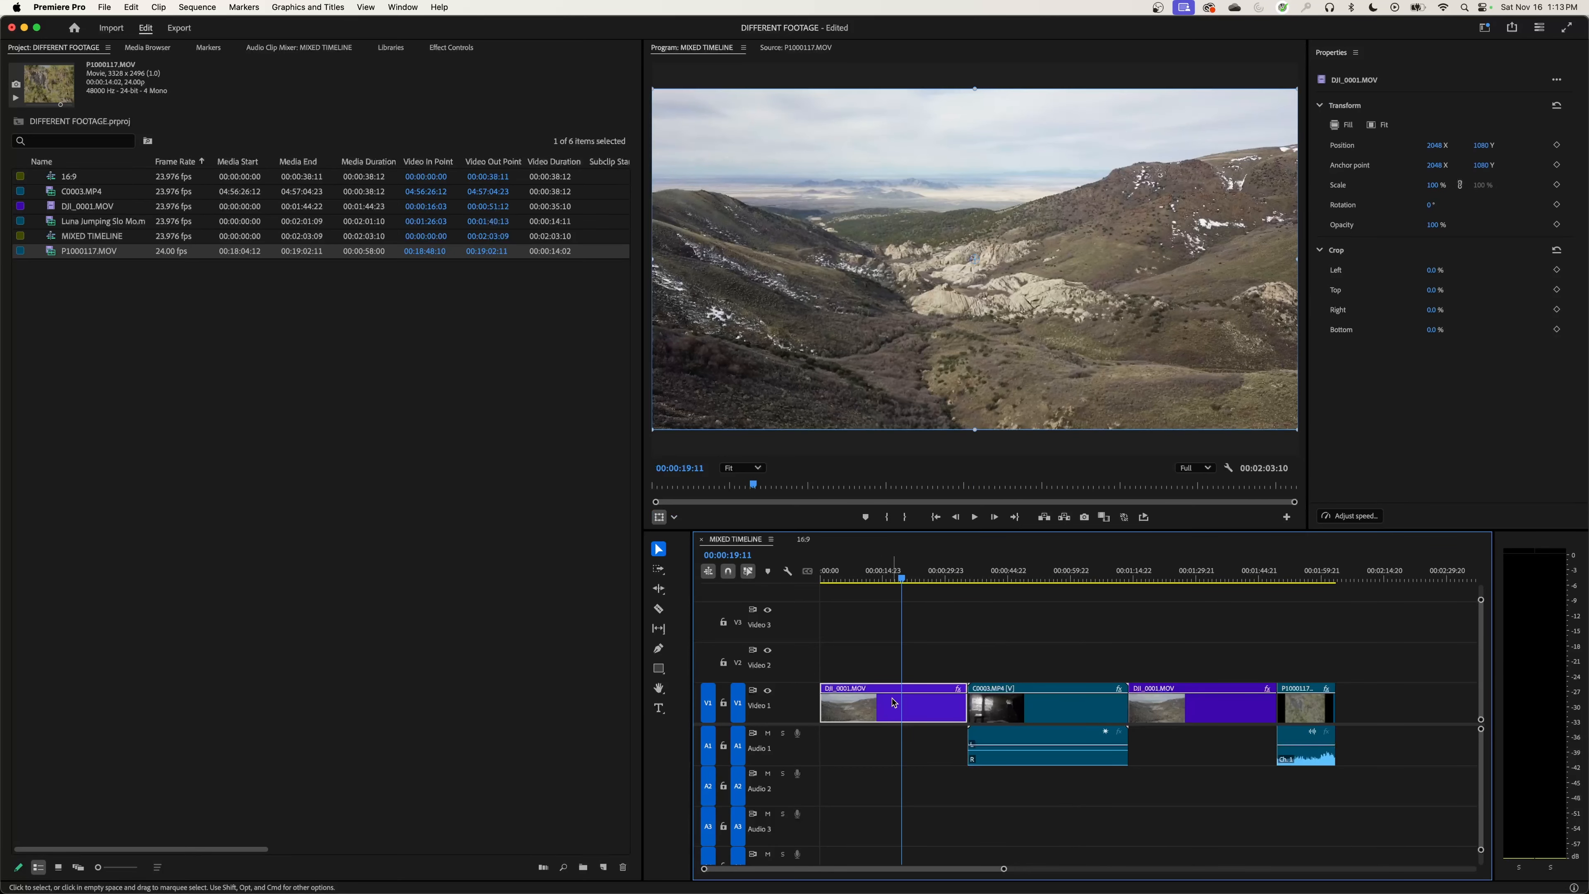
pyautogui.click(1015, 572)
pyautogui.click(1044, 725)
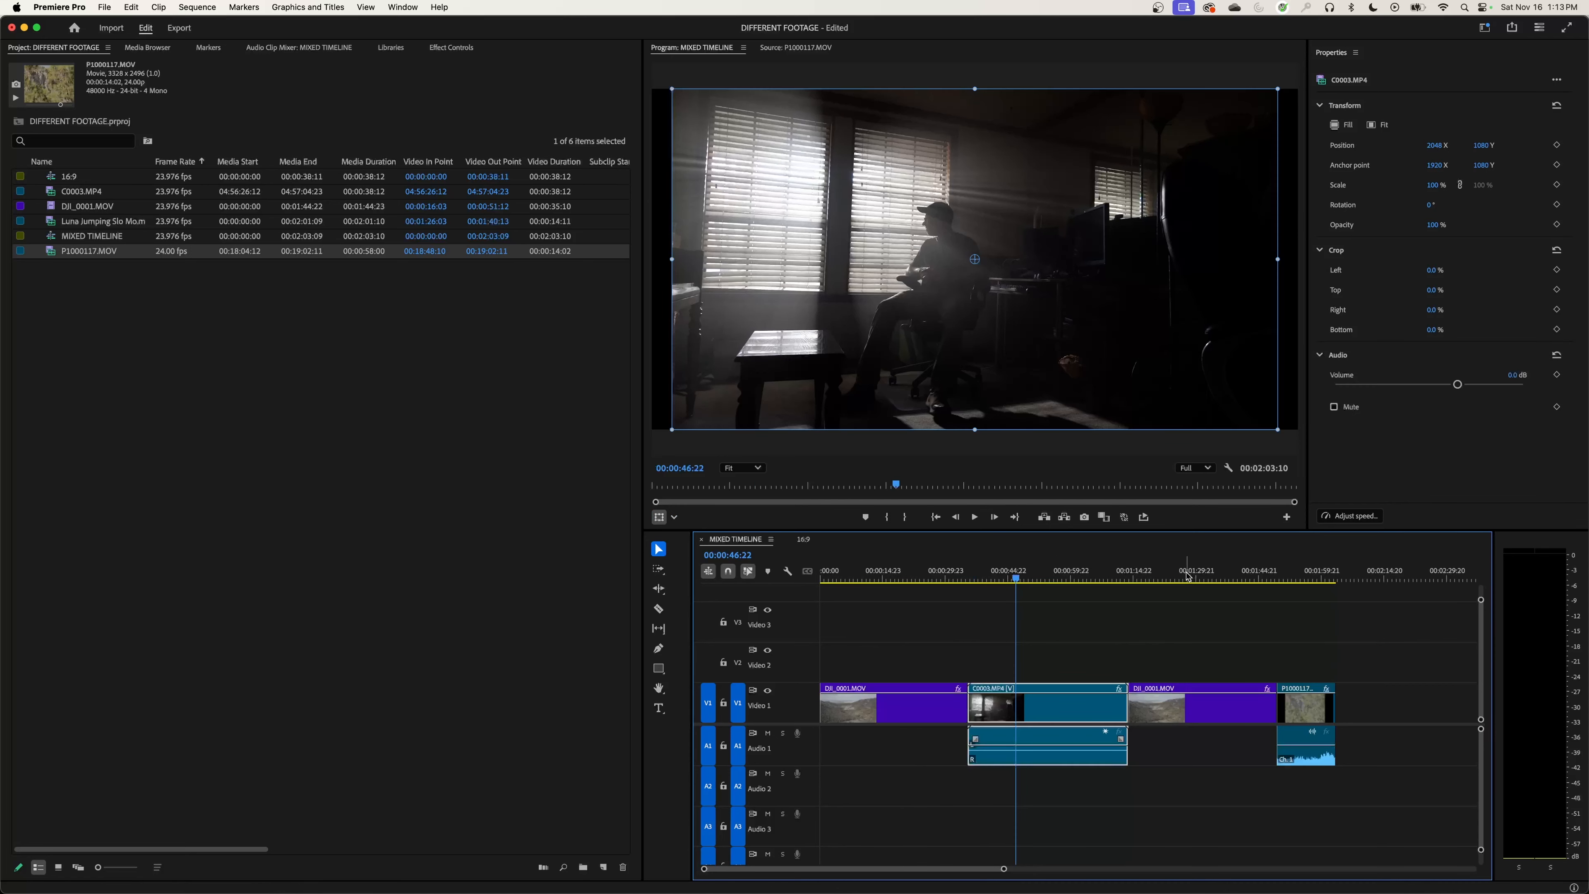
pyautogui.moveTo(1076, 579); pyautogui.dragTo(1140, 579)
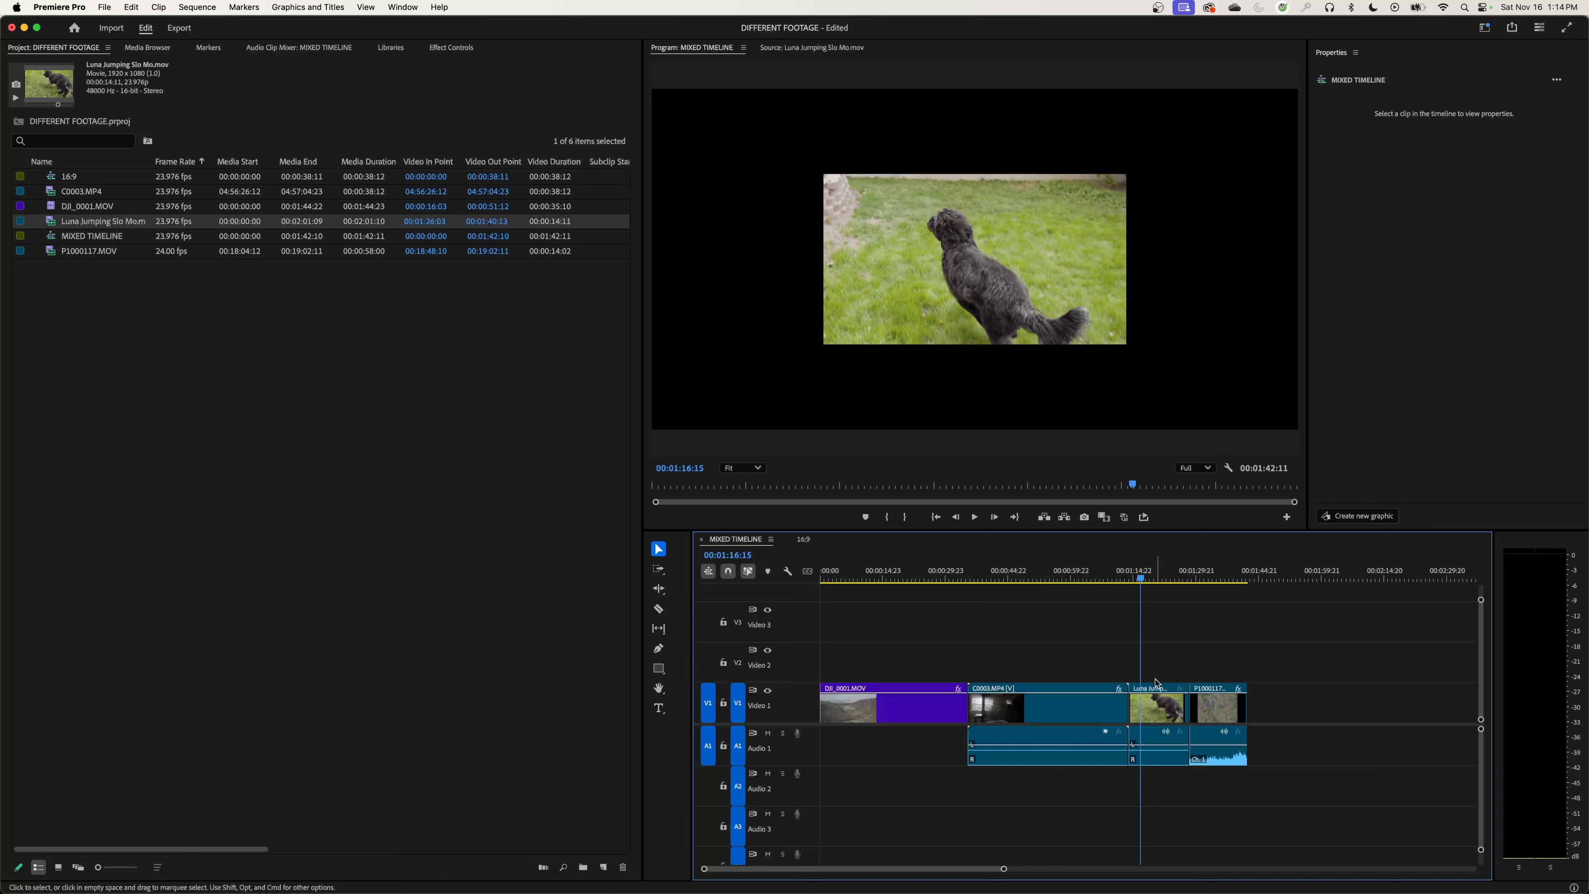
pyautogui.click(1157, 706)
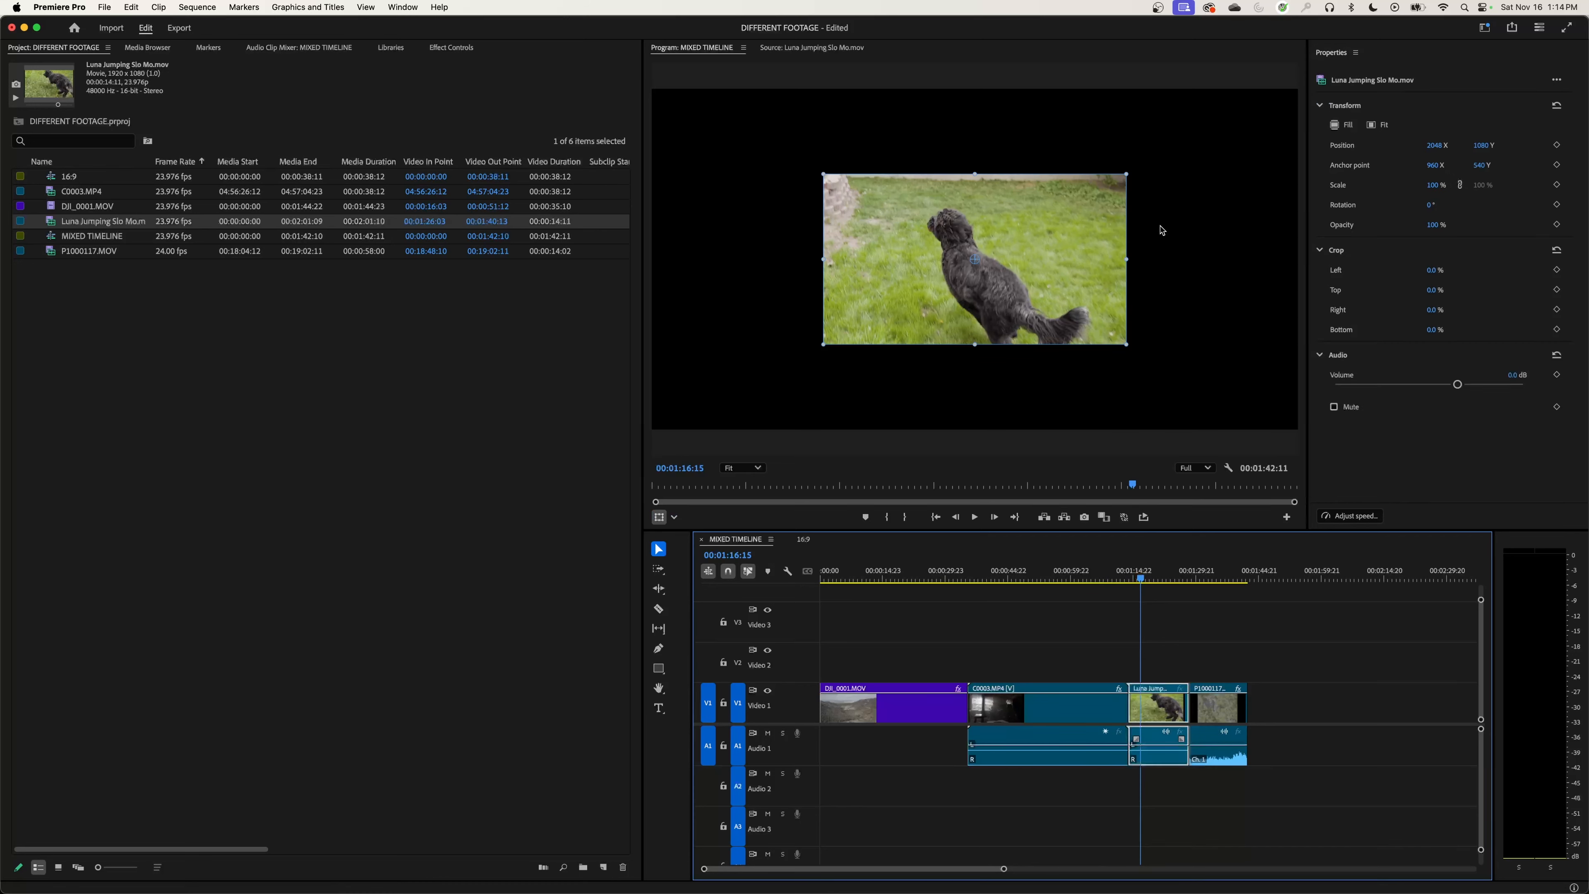
pyautogui.click(1217, 579)
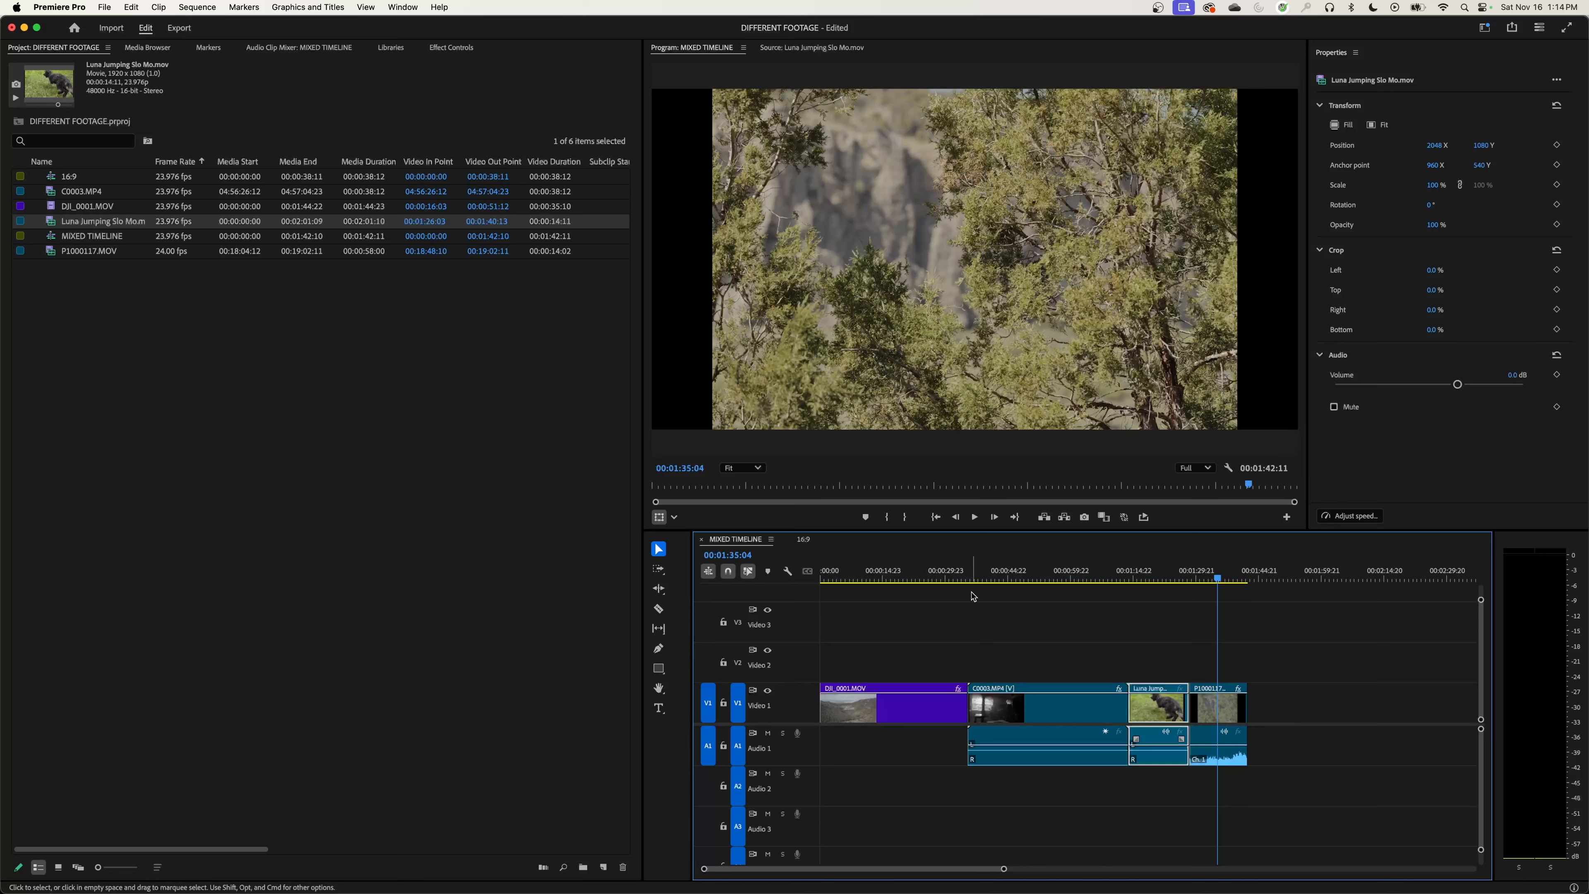
pyautogui.click(917, 571)
# Step: Scale the C0003.MP4 clip on V1 to fill the frame
pyautogui.click(1026, 571)
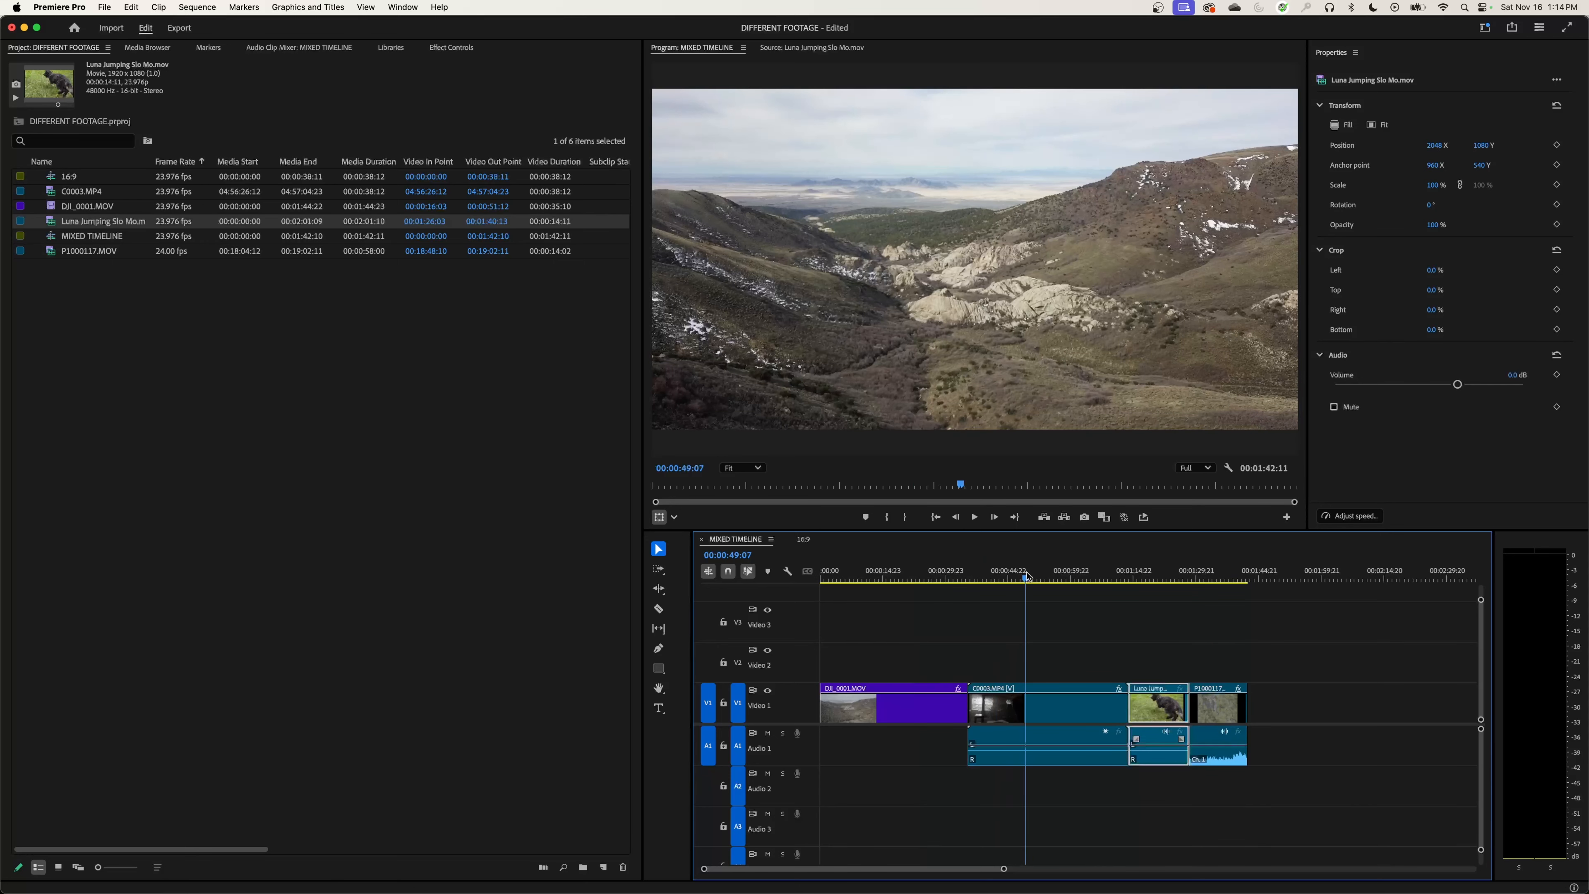
pyautogui.click(1053, 649)
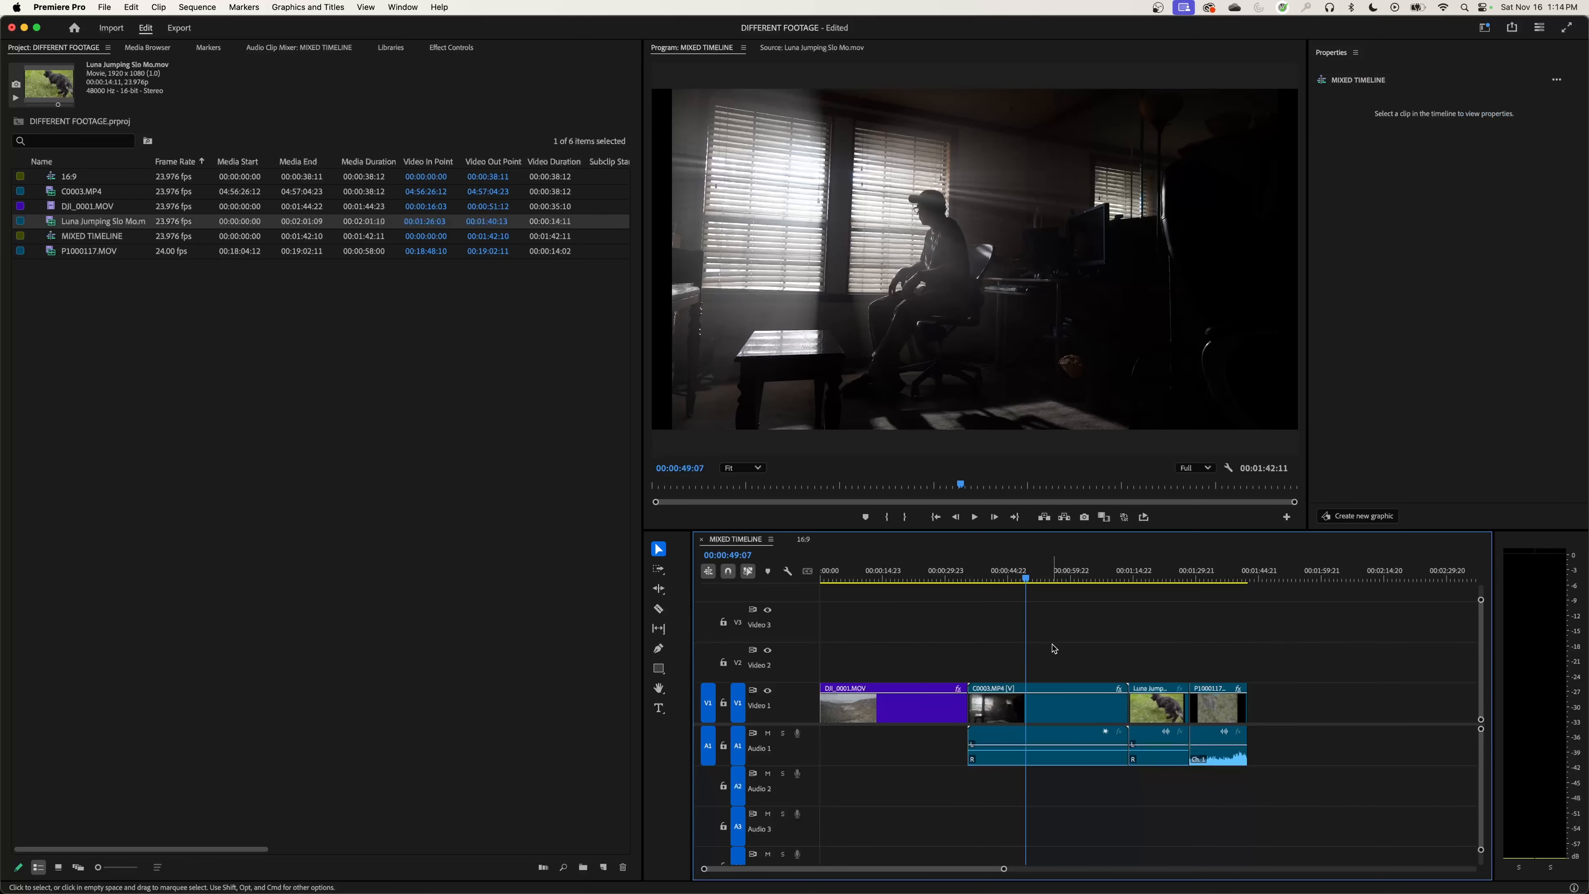
pyautogui.click(1066, 713)
pyautogui.moveTo(1078, 648); pyautogui.dragTo(1226, 719)
pyautogui.click(1100, 656)
pyautogui.click(1053, 713)
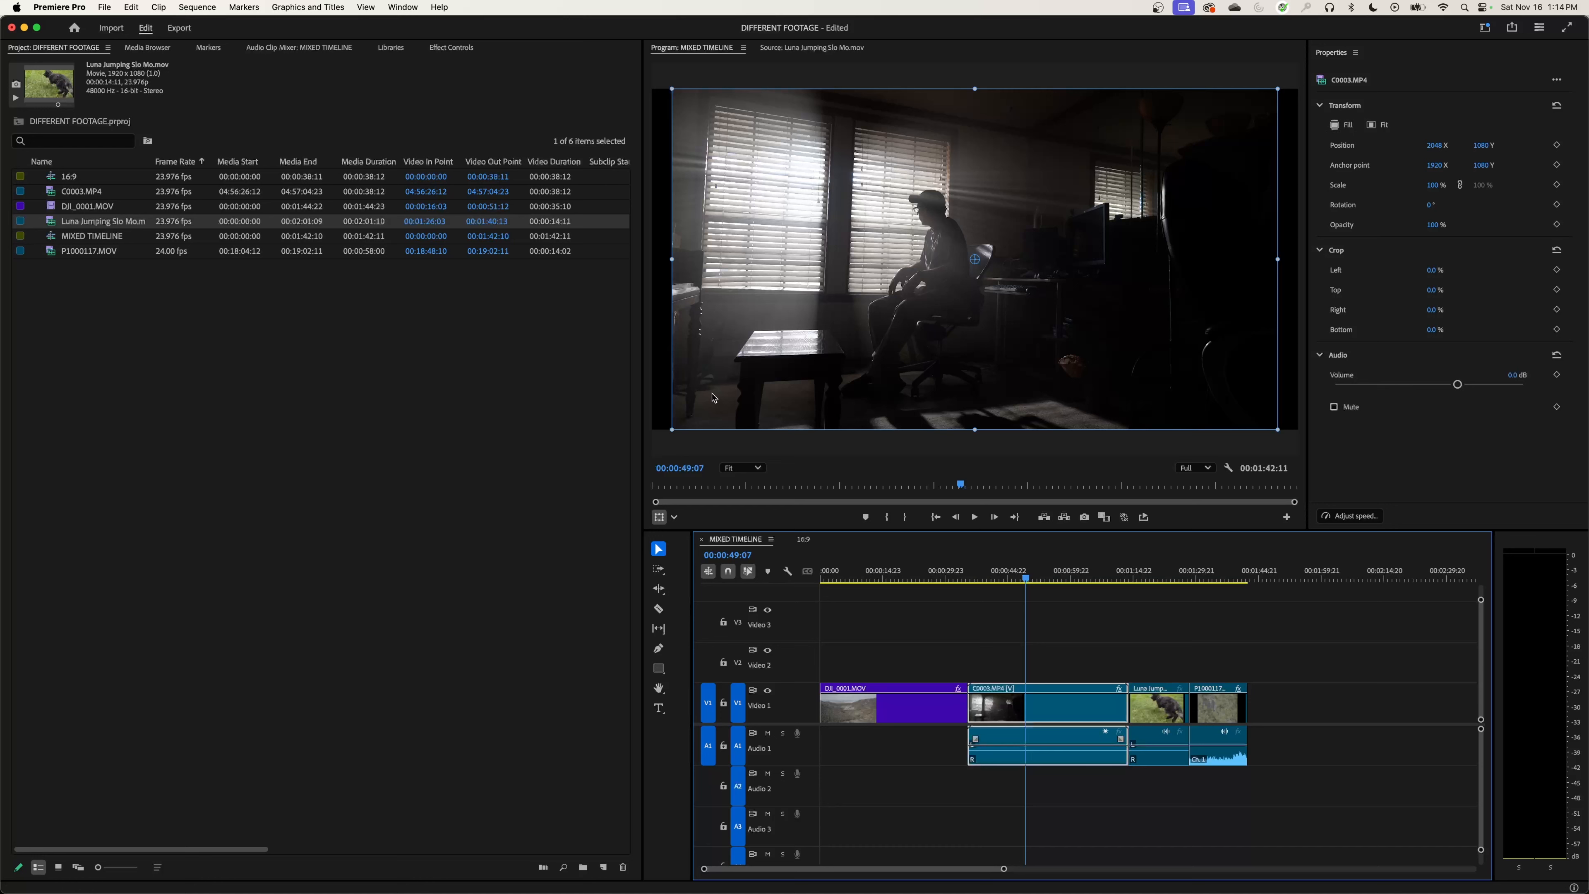
pyautogui.click(1340, 125)
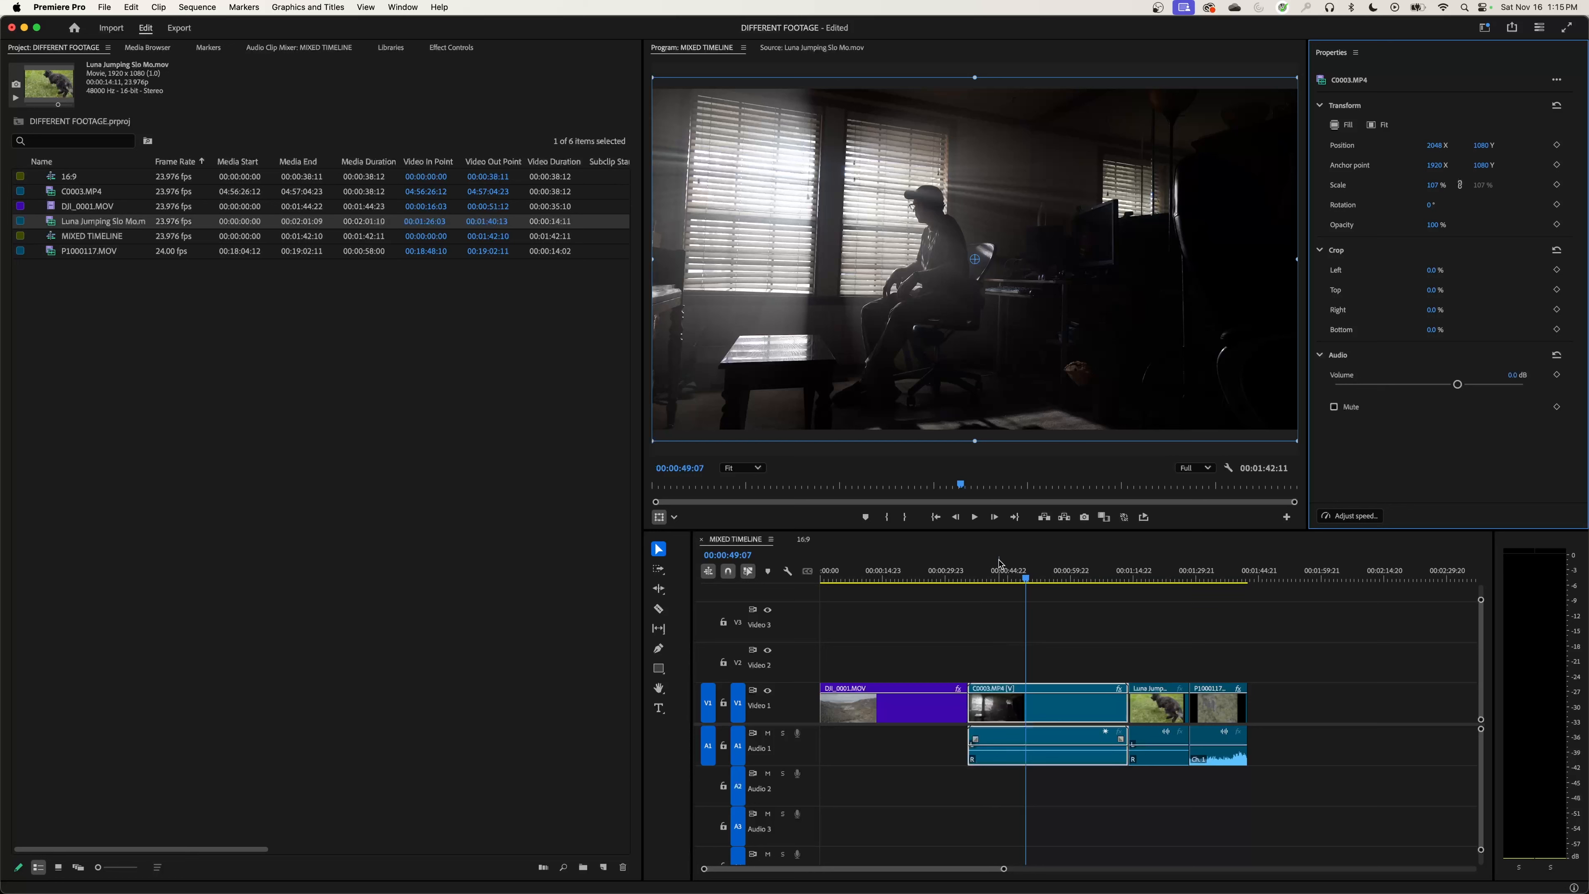
# Step: Try Fit to frame and Fill frame on Luna Jumping Slo Mo.mov, undo both, and set the clip to fill the frame
pyautogui.moveTo(1054, 580); pyautogui.dragTo(1142, 581)
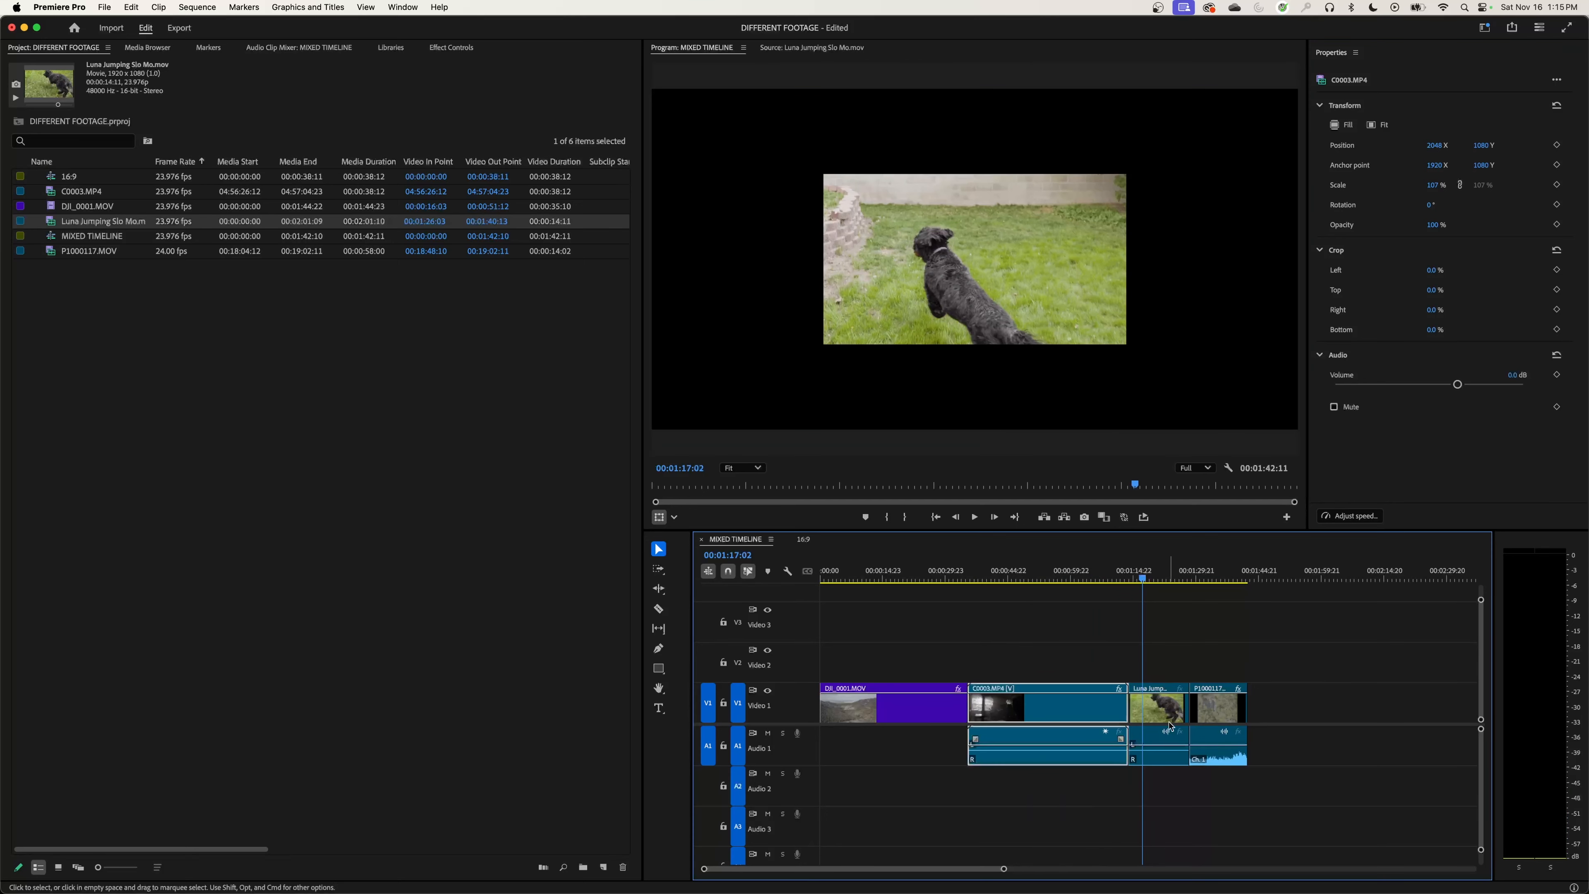
pyautogui.click(1154, 706)
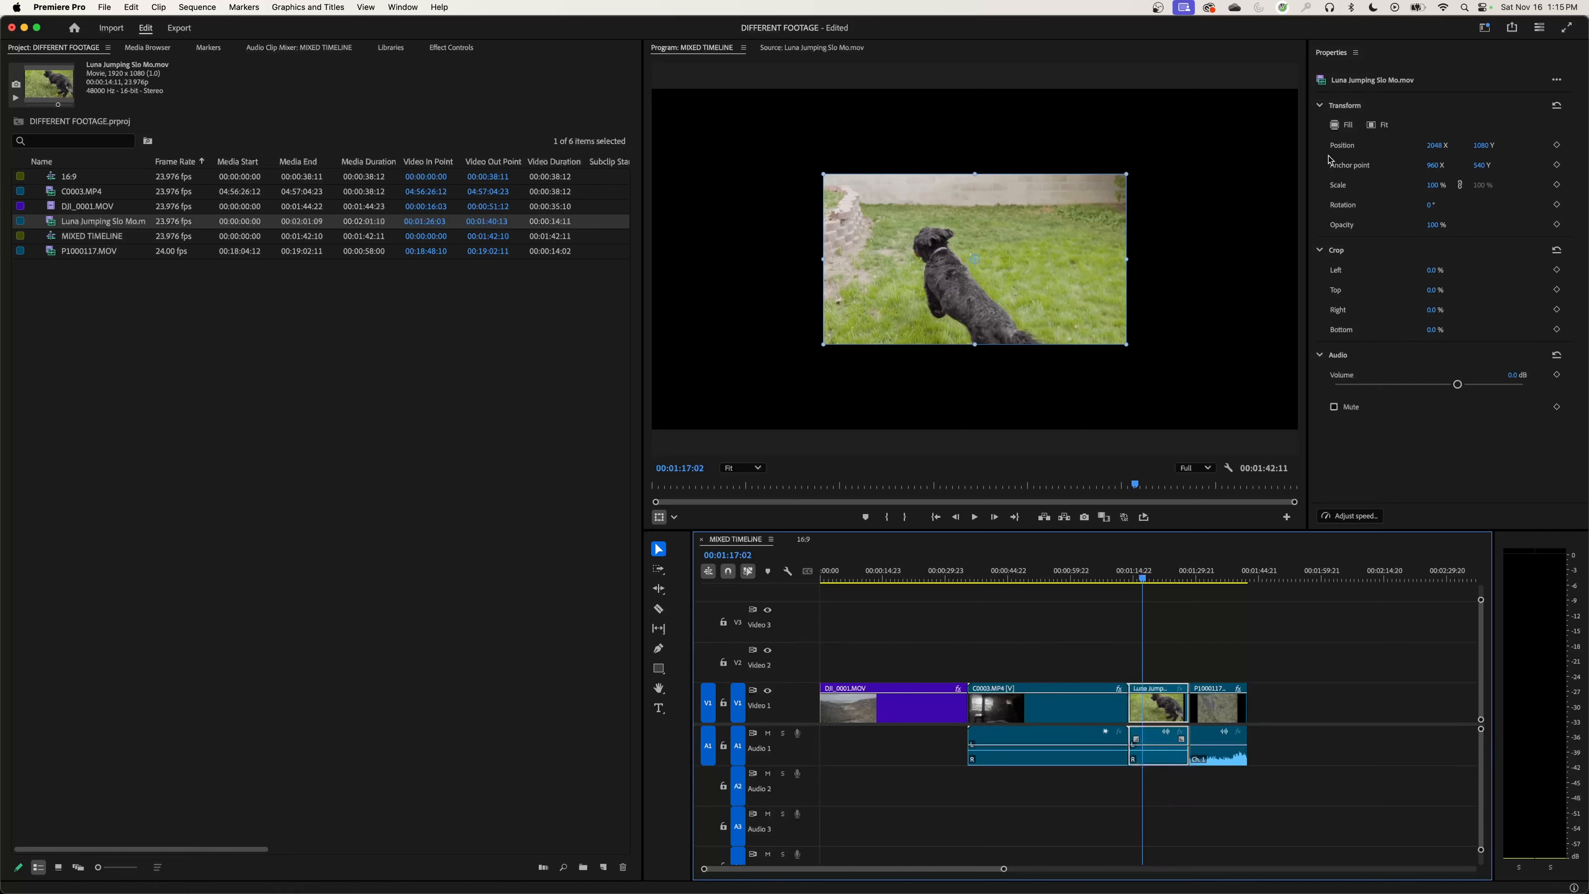
pyautogui.click(1378, 128)
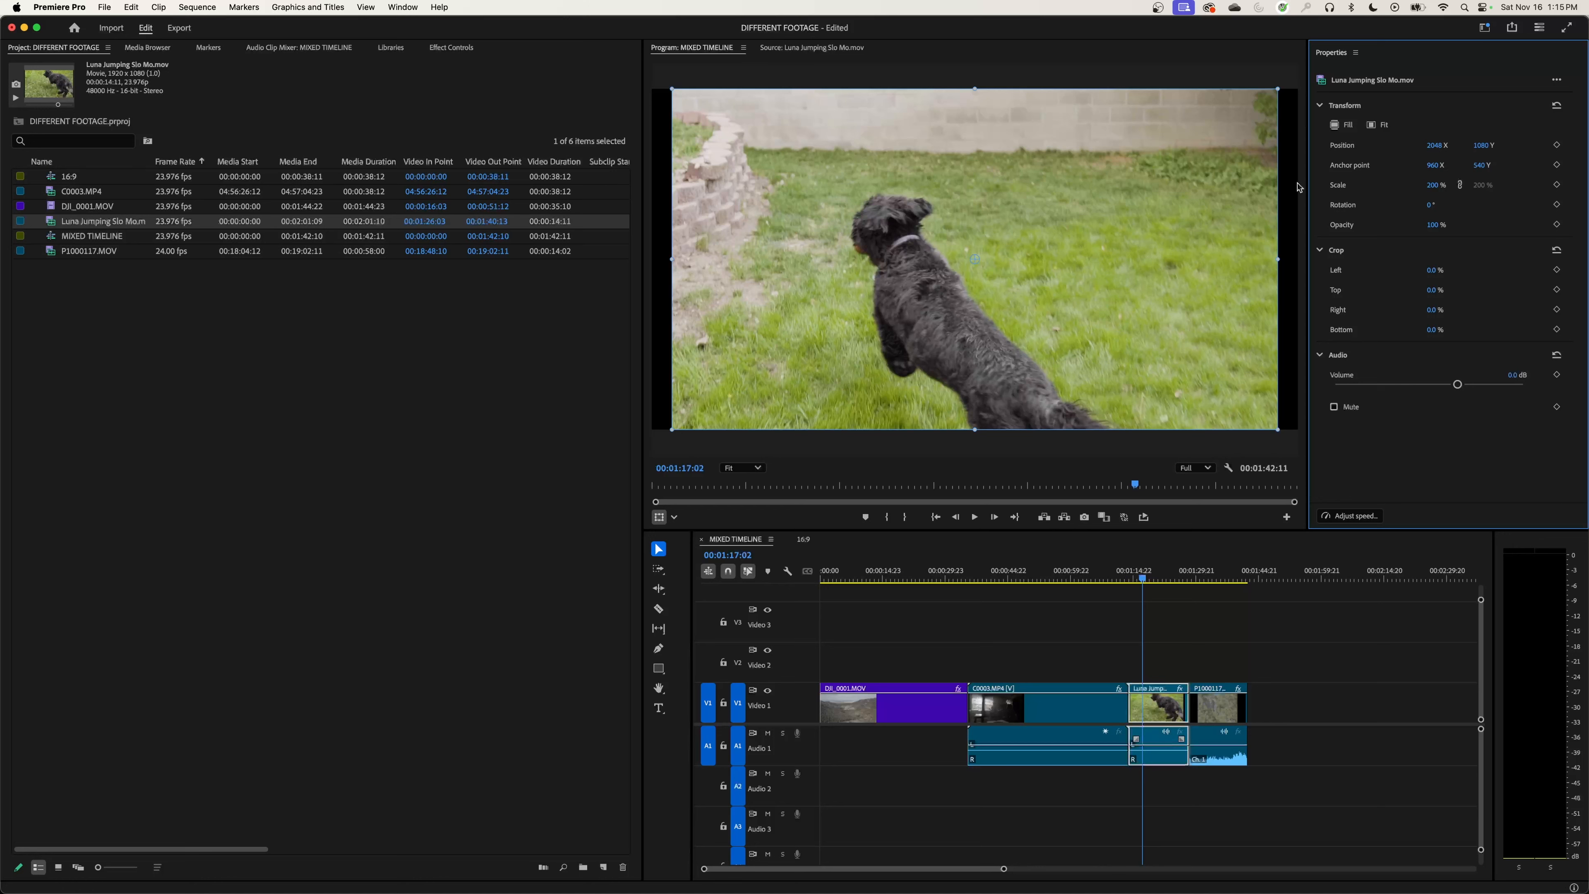
pyautogui.click(1345, 126)
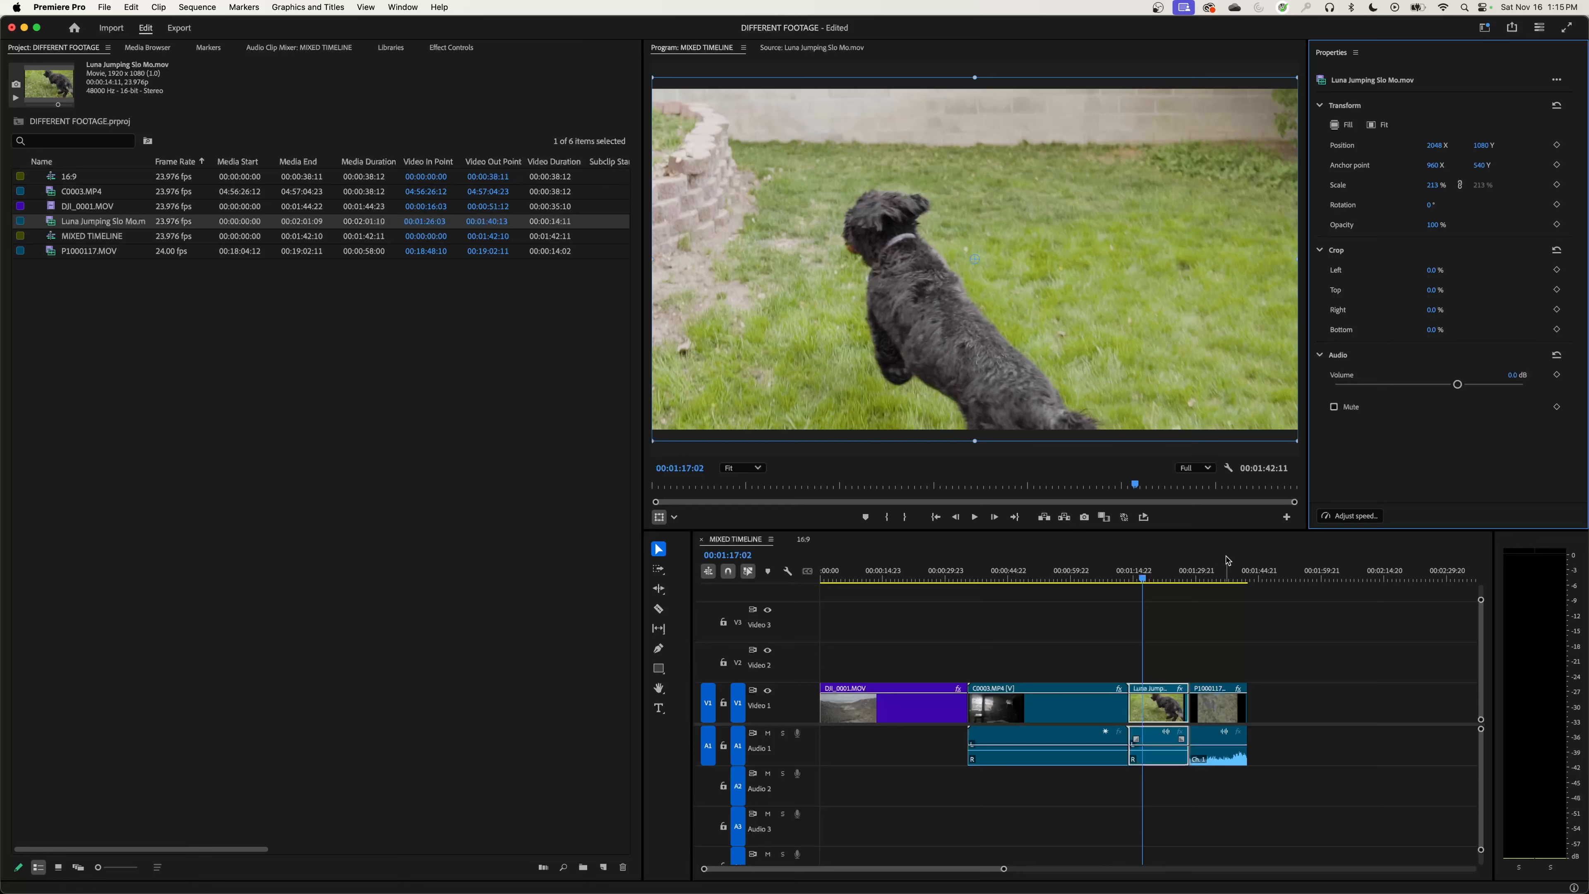
pyautogui.press('super+z')
pyautogui.press('super+z')
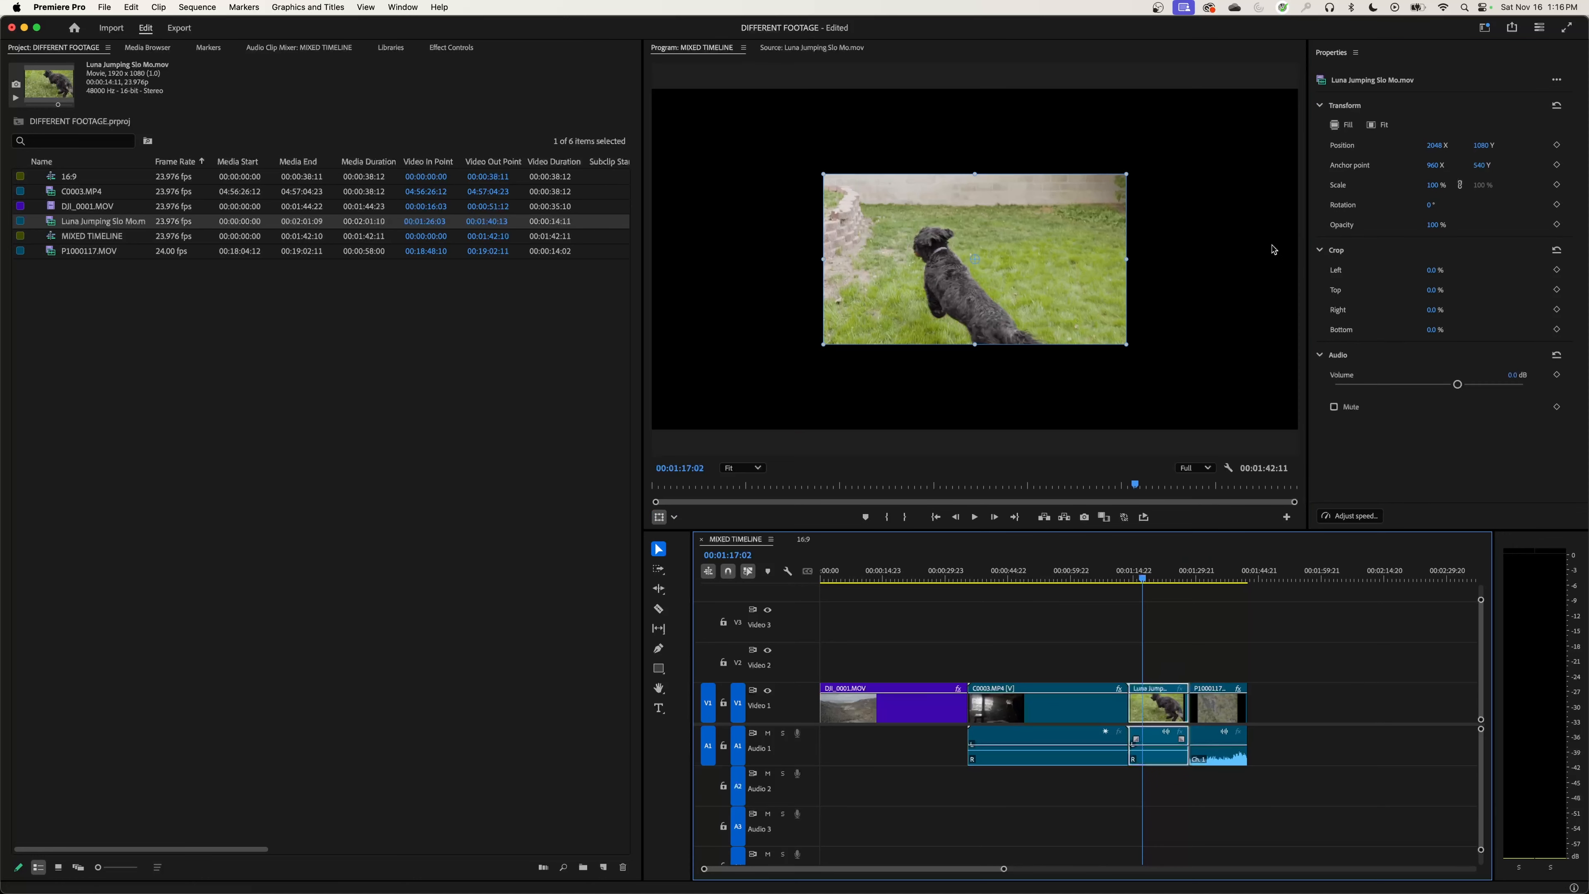
pyautogui.click(1341, 127)
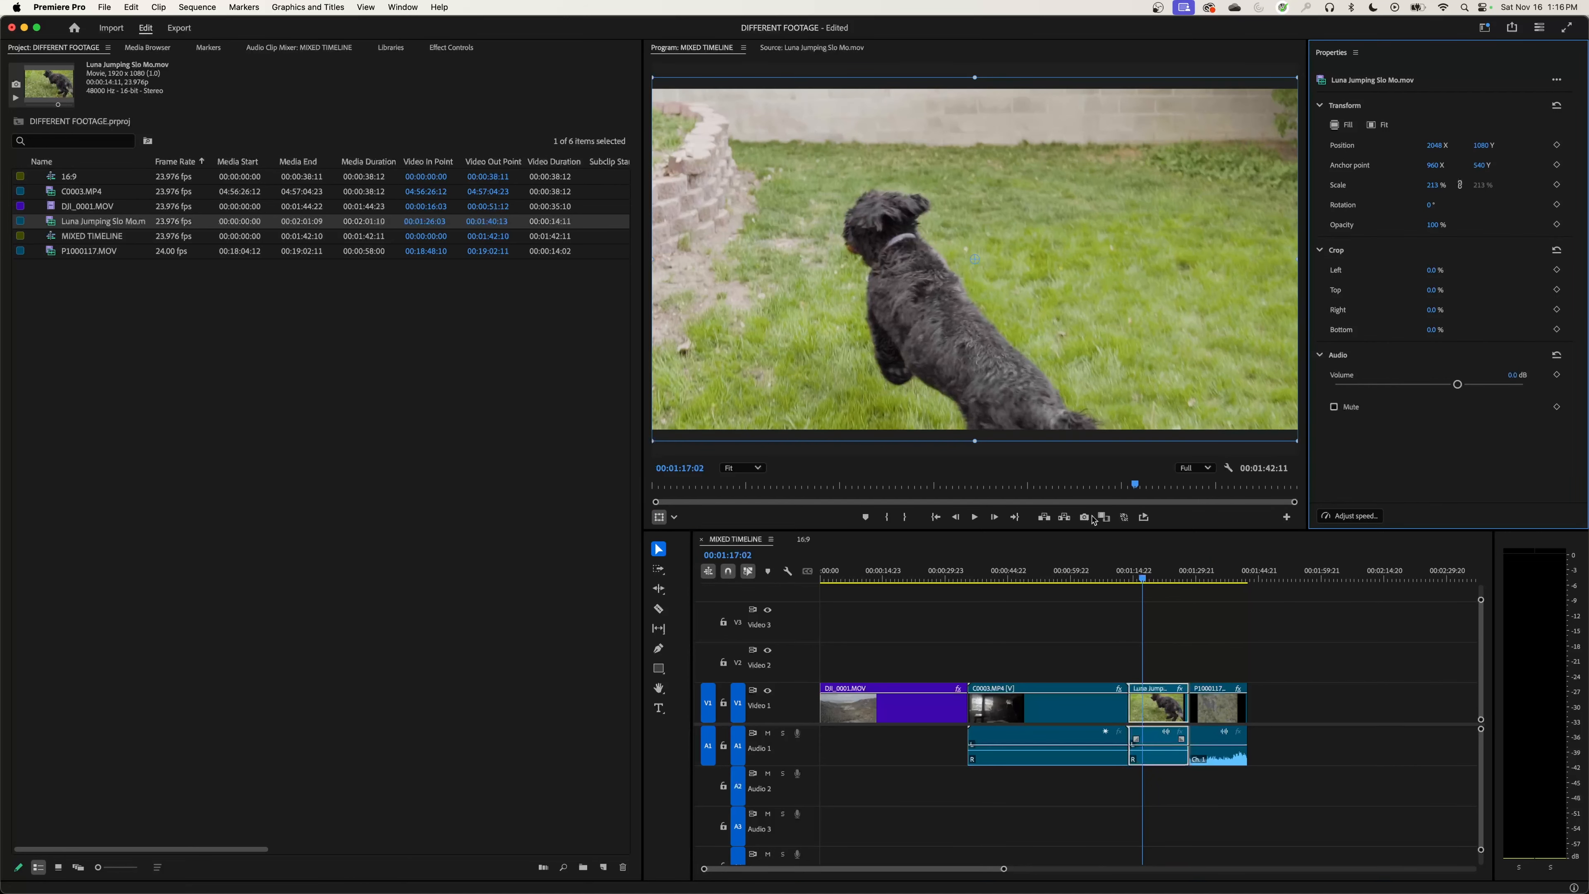
# Step: Select P1000117.MOV and compare how its picture sits in the frame against C0003.MP4, DJI_0001.MOV and Luna Jumping Slo Mo.mov
pyautogui.moveTo(1195, 580); pyautogui.dragTo(1225, 580)
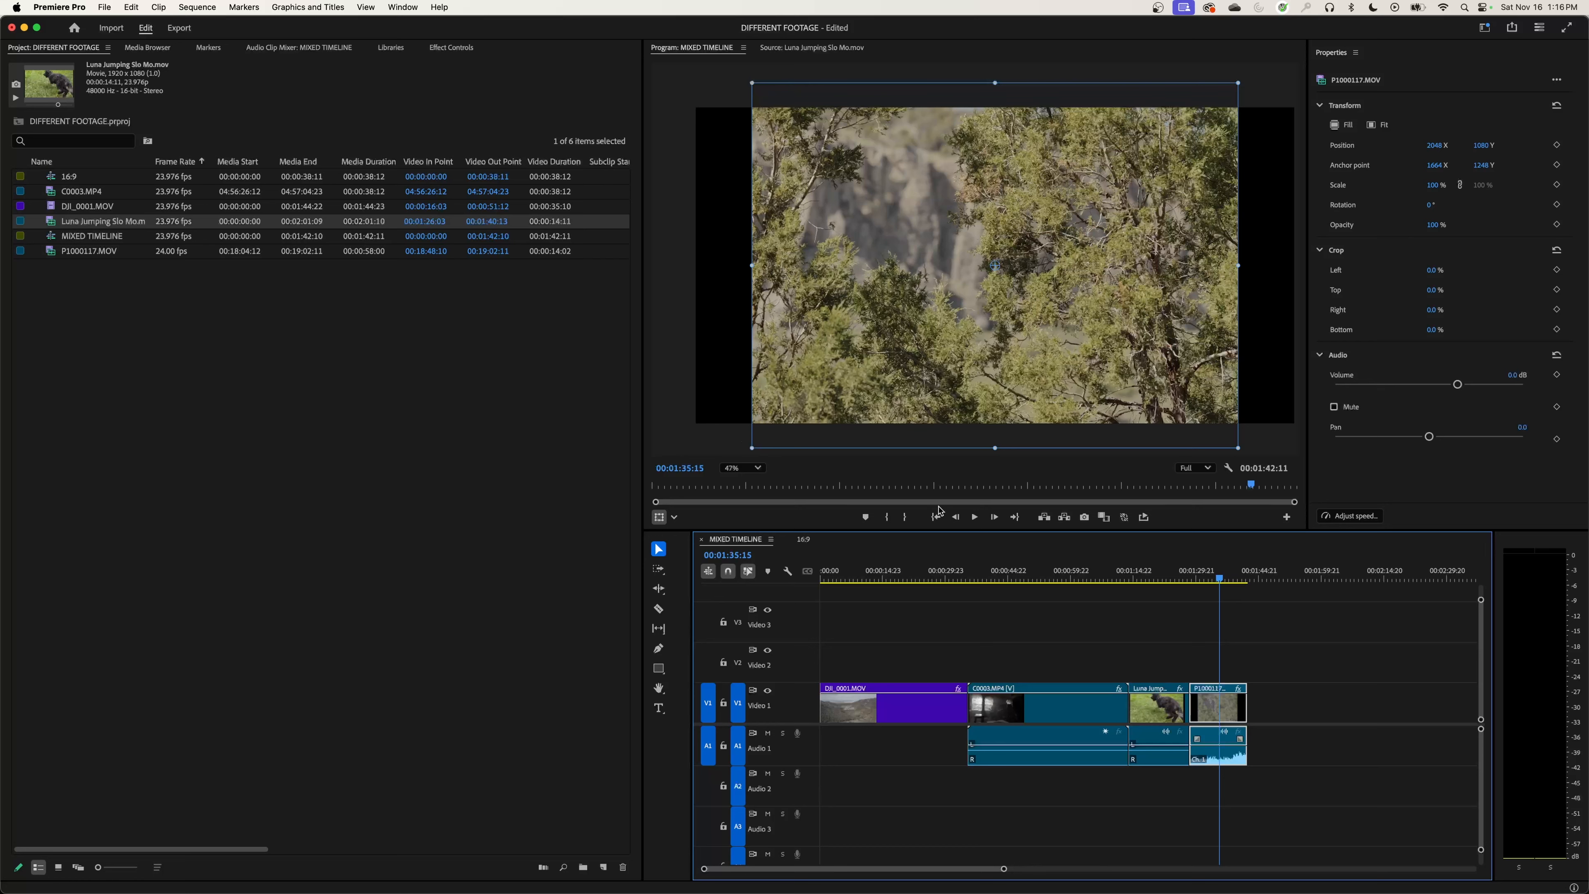
pyautogui.click(1031, 591)
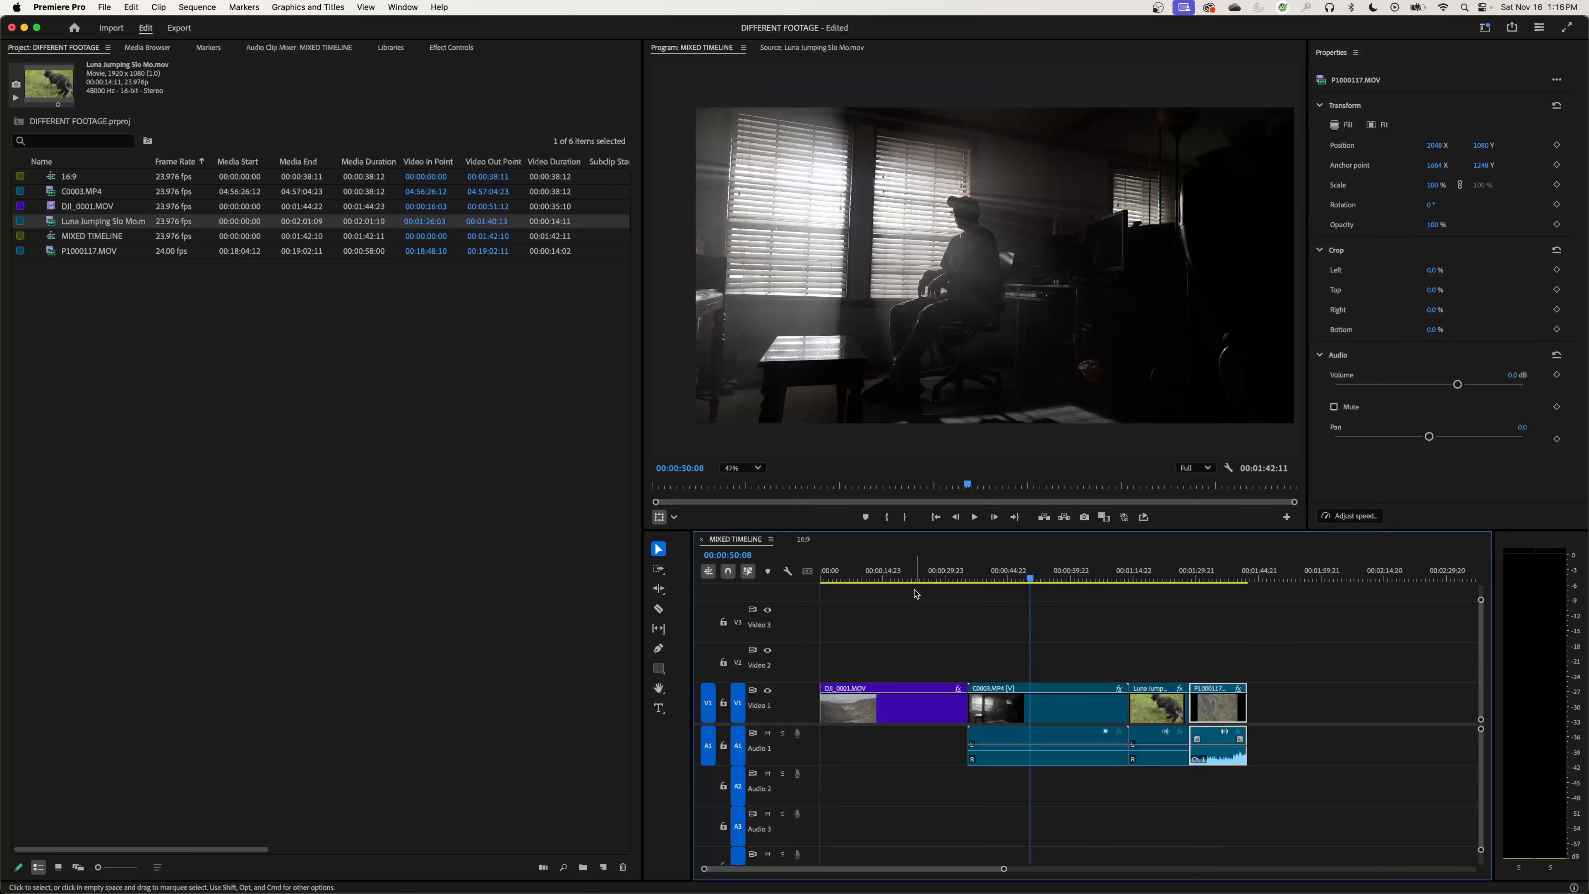
pyautogui.click(903, 590)
pyautogui.click(1200, 579)
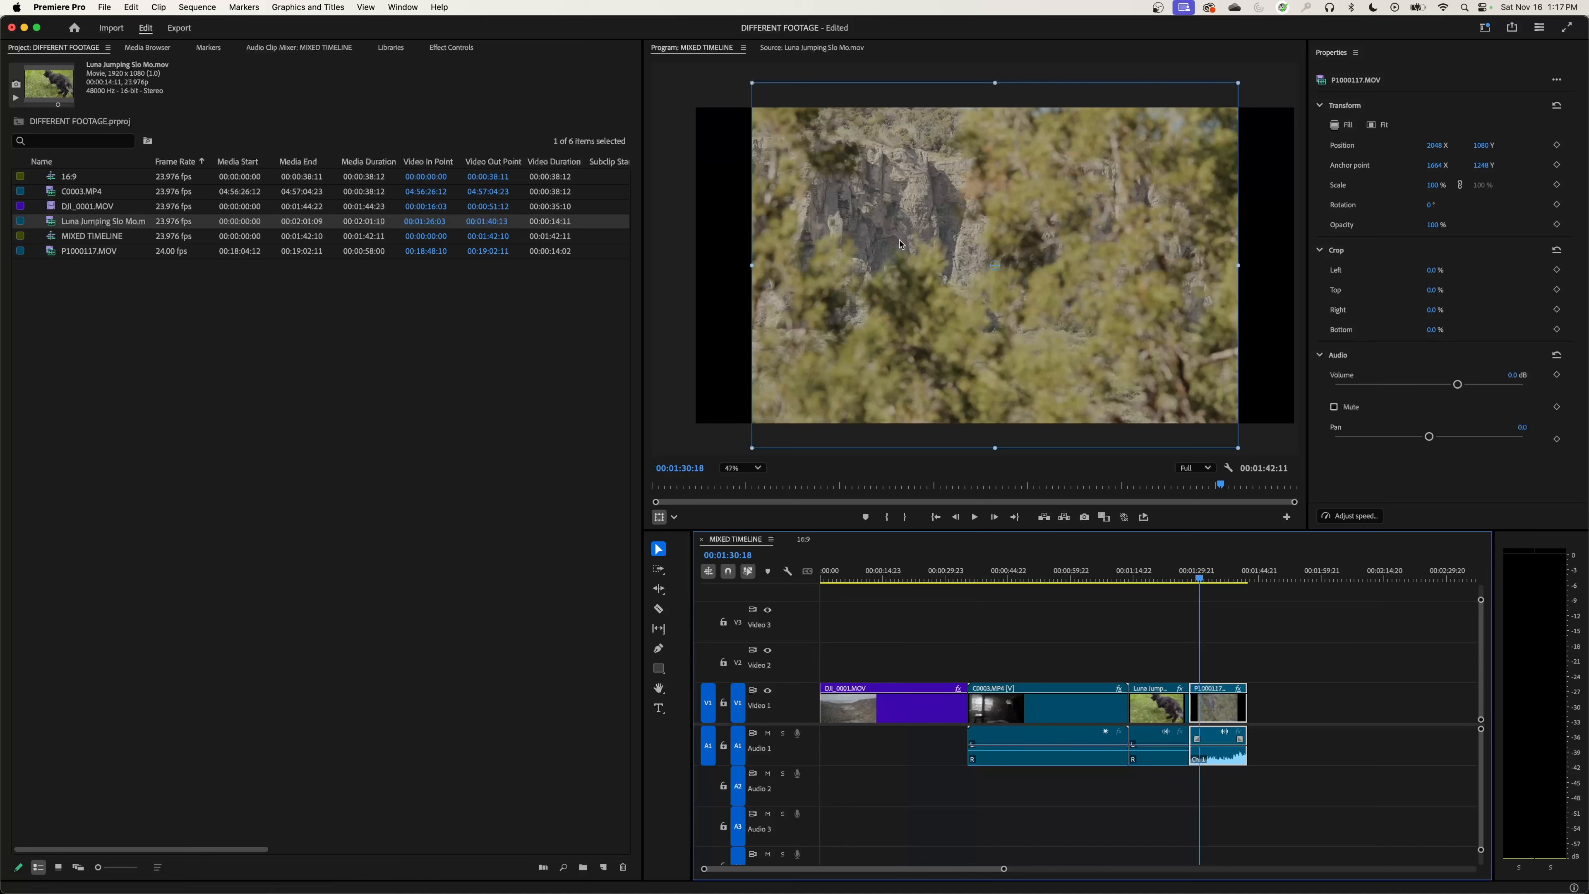
pyautogui.click(1139, 578)
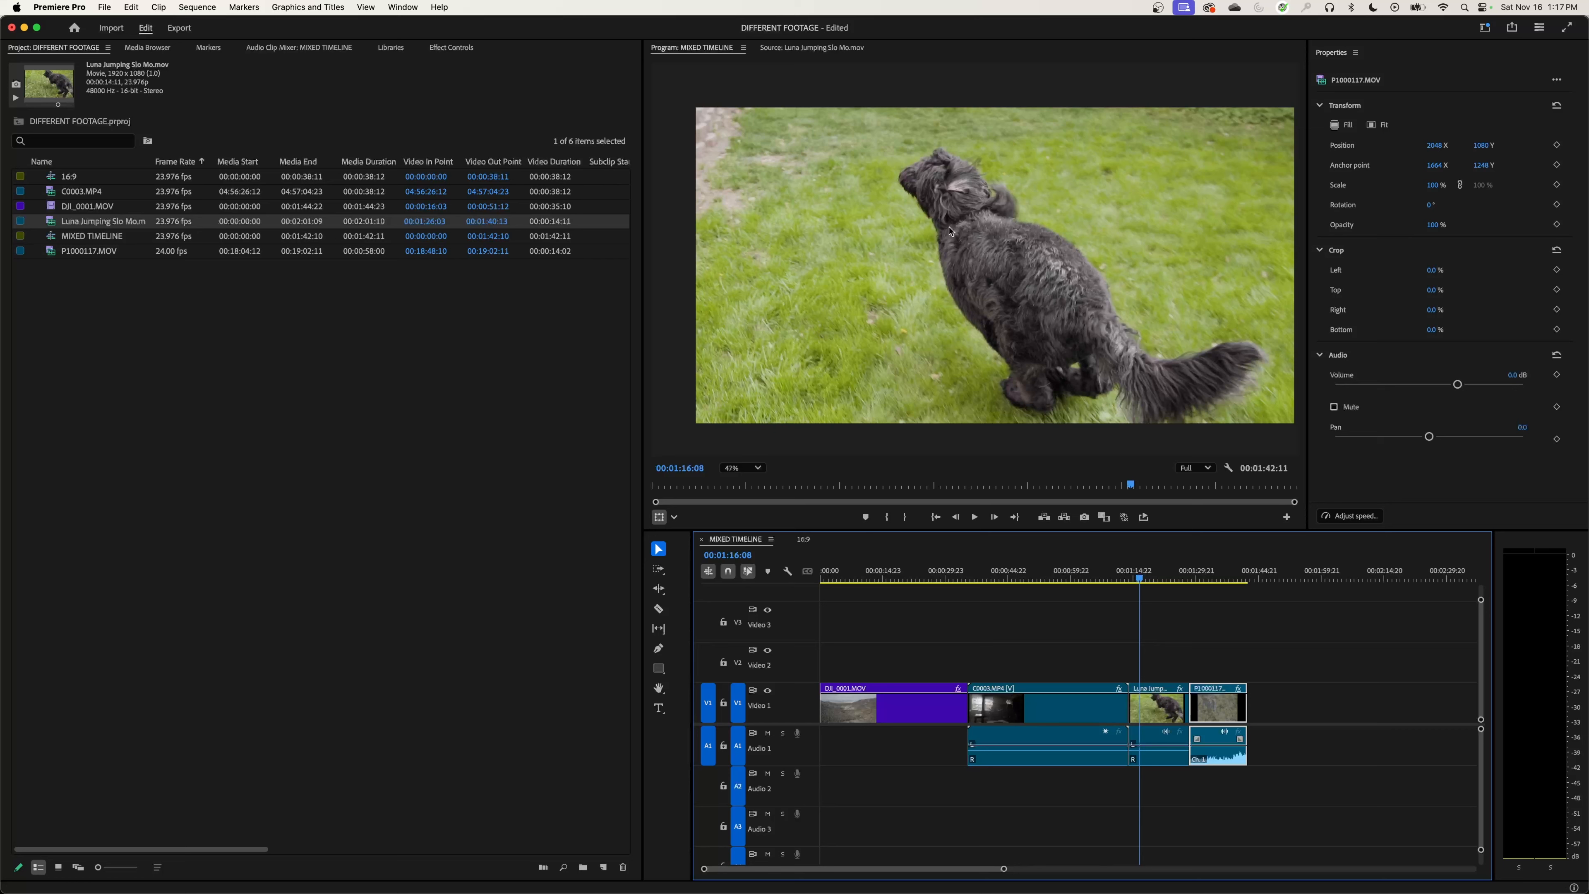
pyautogui.click(1213, 578)
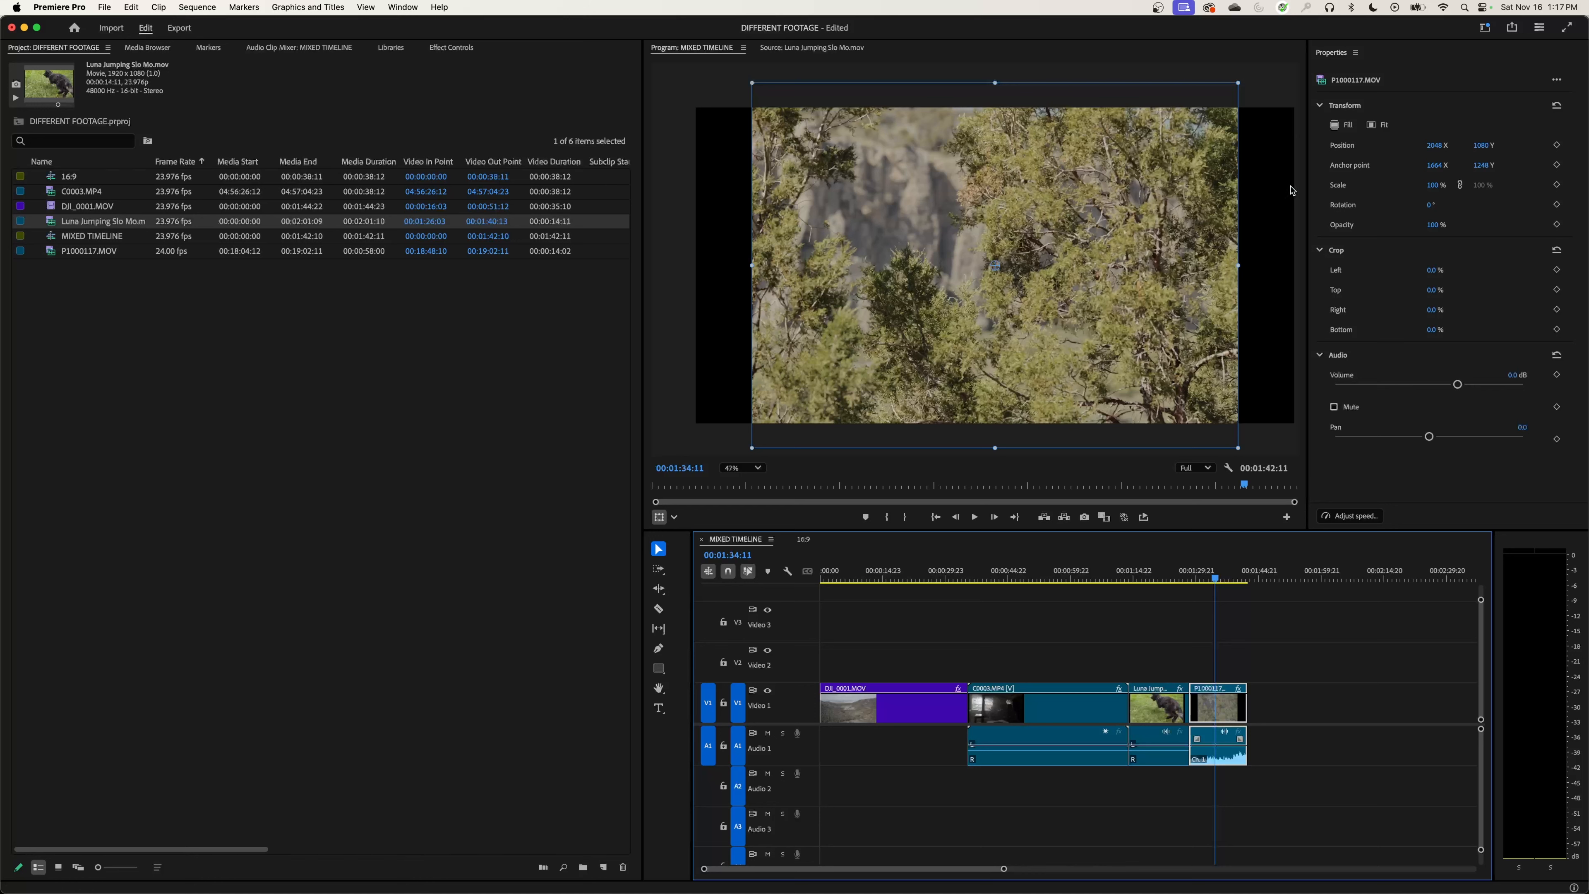
# Step: Try P1000117.MOV fitted to the frame, scale it to fill the frame, and set its vertical position to 1470
pyautogui.click(1384, 127)
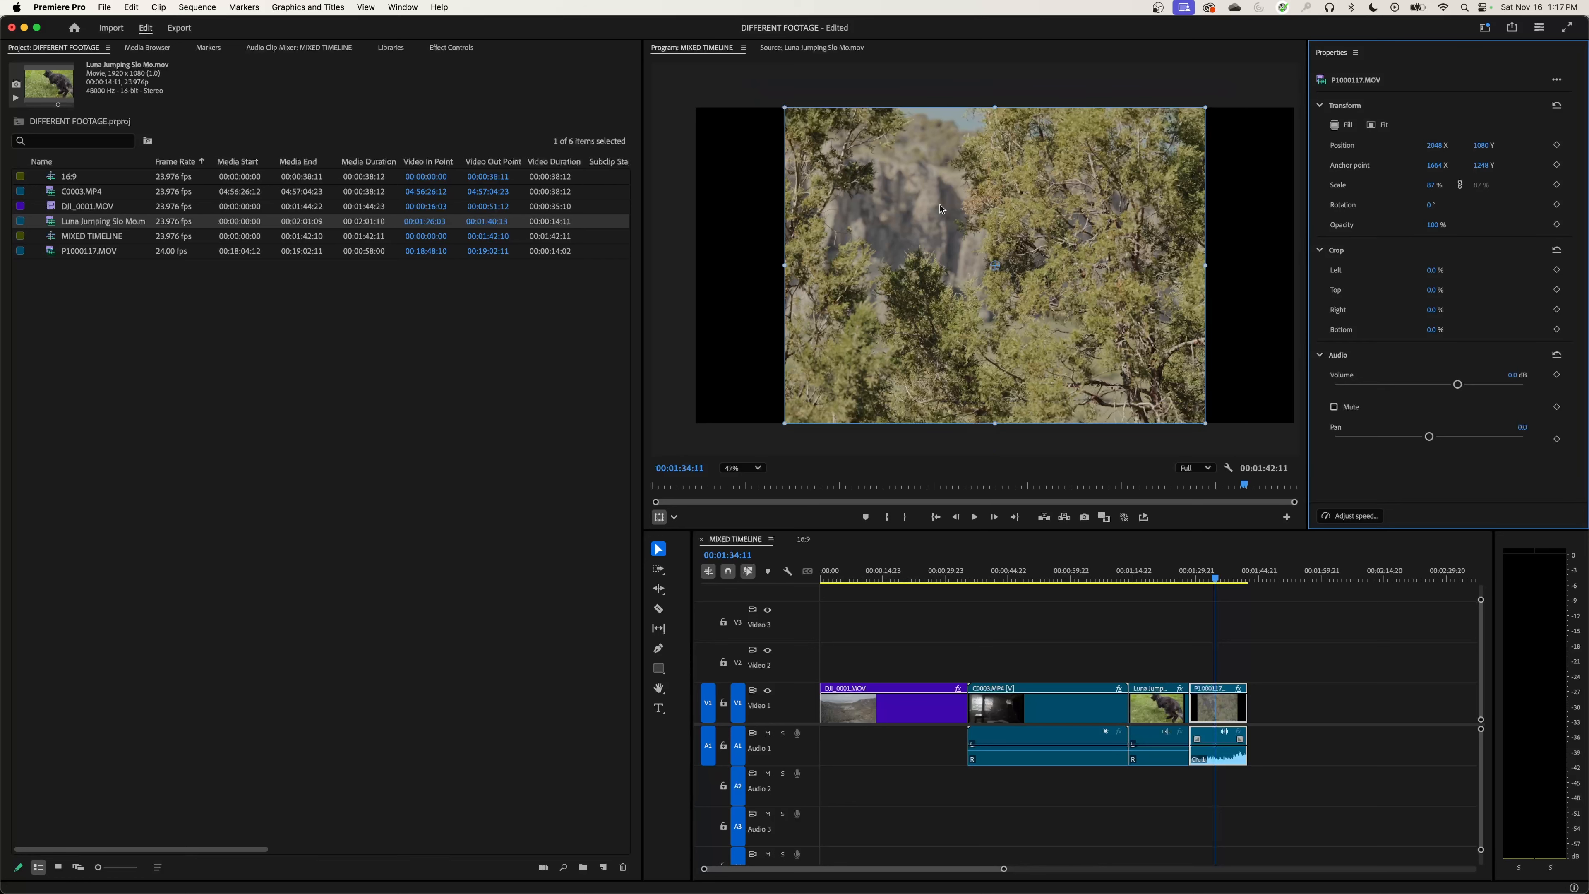
pyautogui.click(1341, 124)
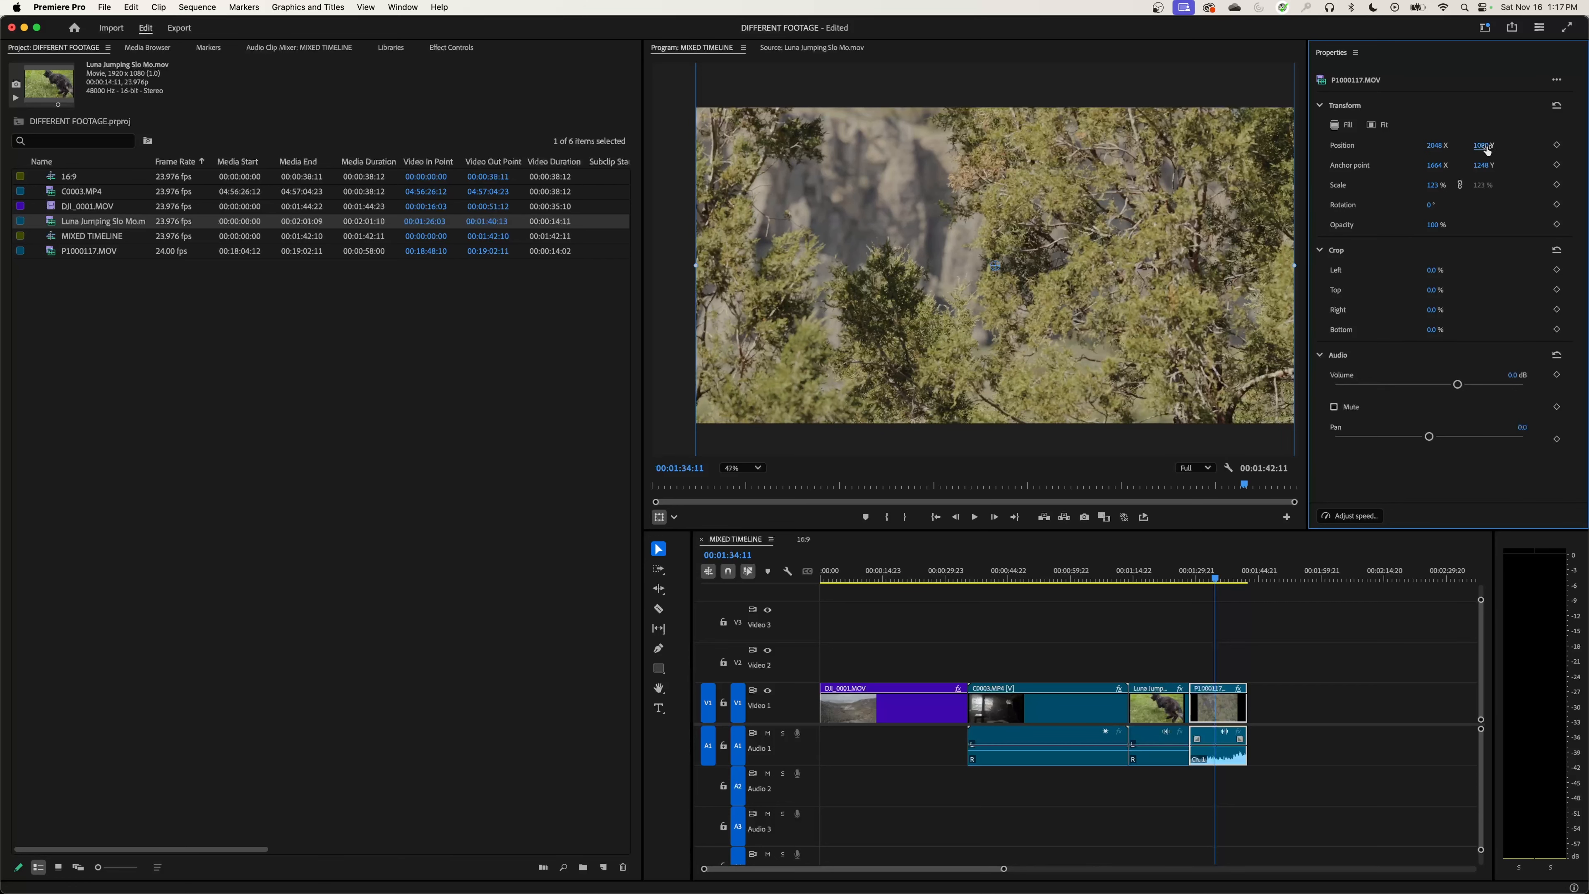
pyautogui.moveTo(1482, 145); pyautogui.dragTo(1536, 161)
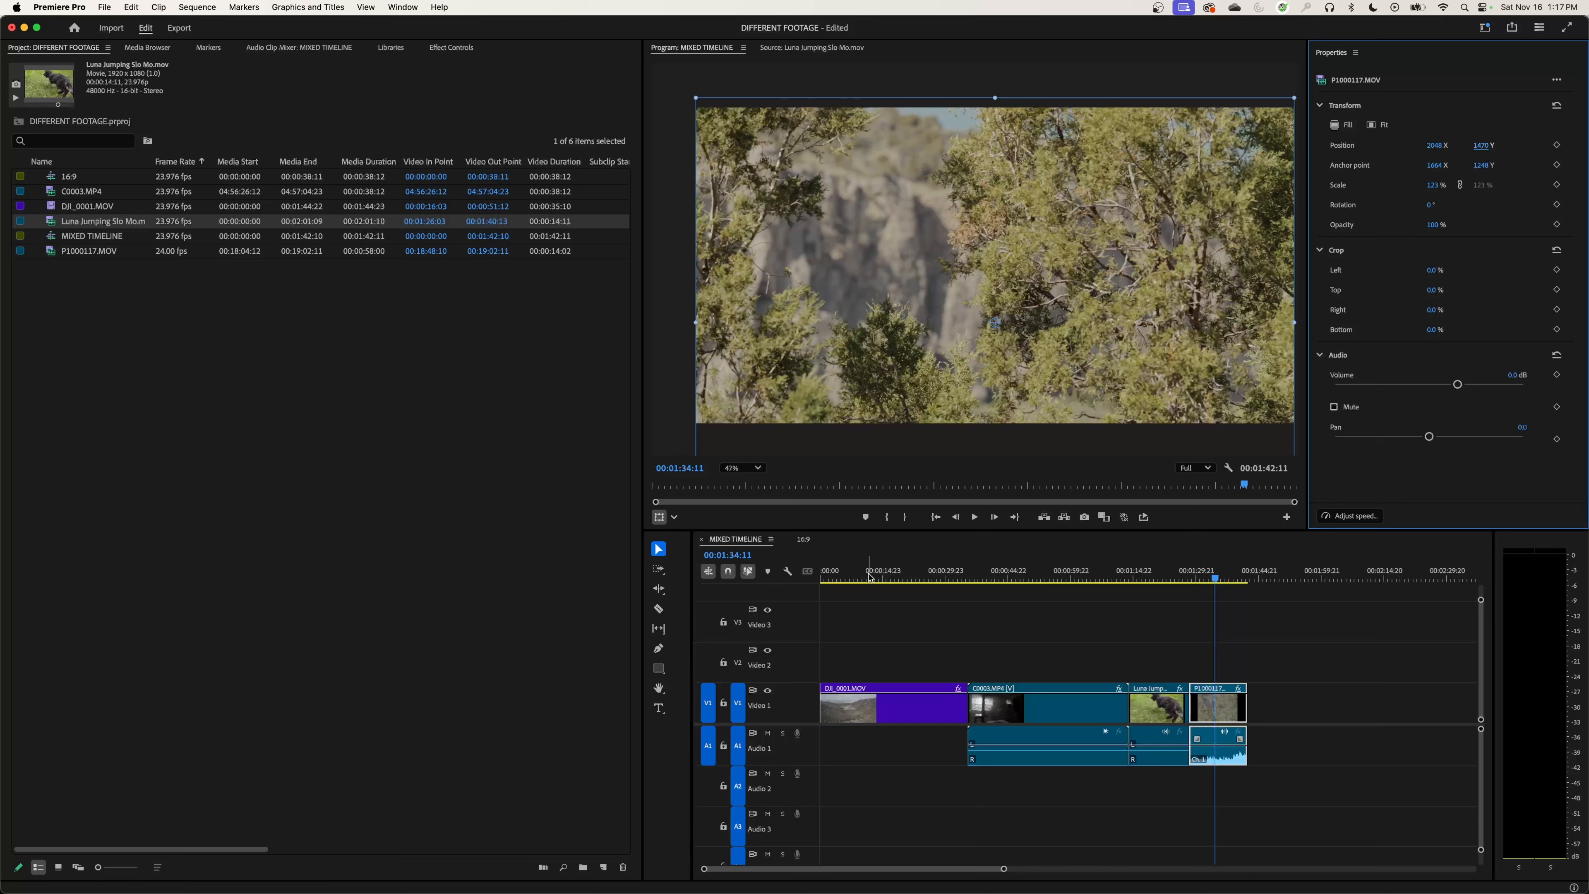
# Step: Create a new sequence from Luna Jumping Slo Mo.mov and set the program monitor zoom to Fit
pyautogui.click(813, 576)
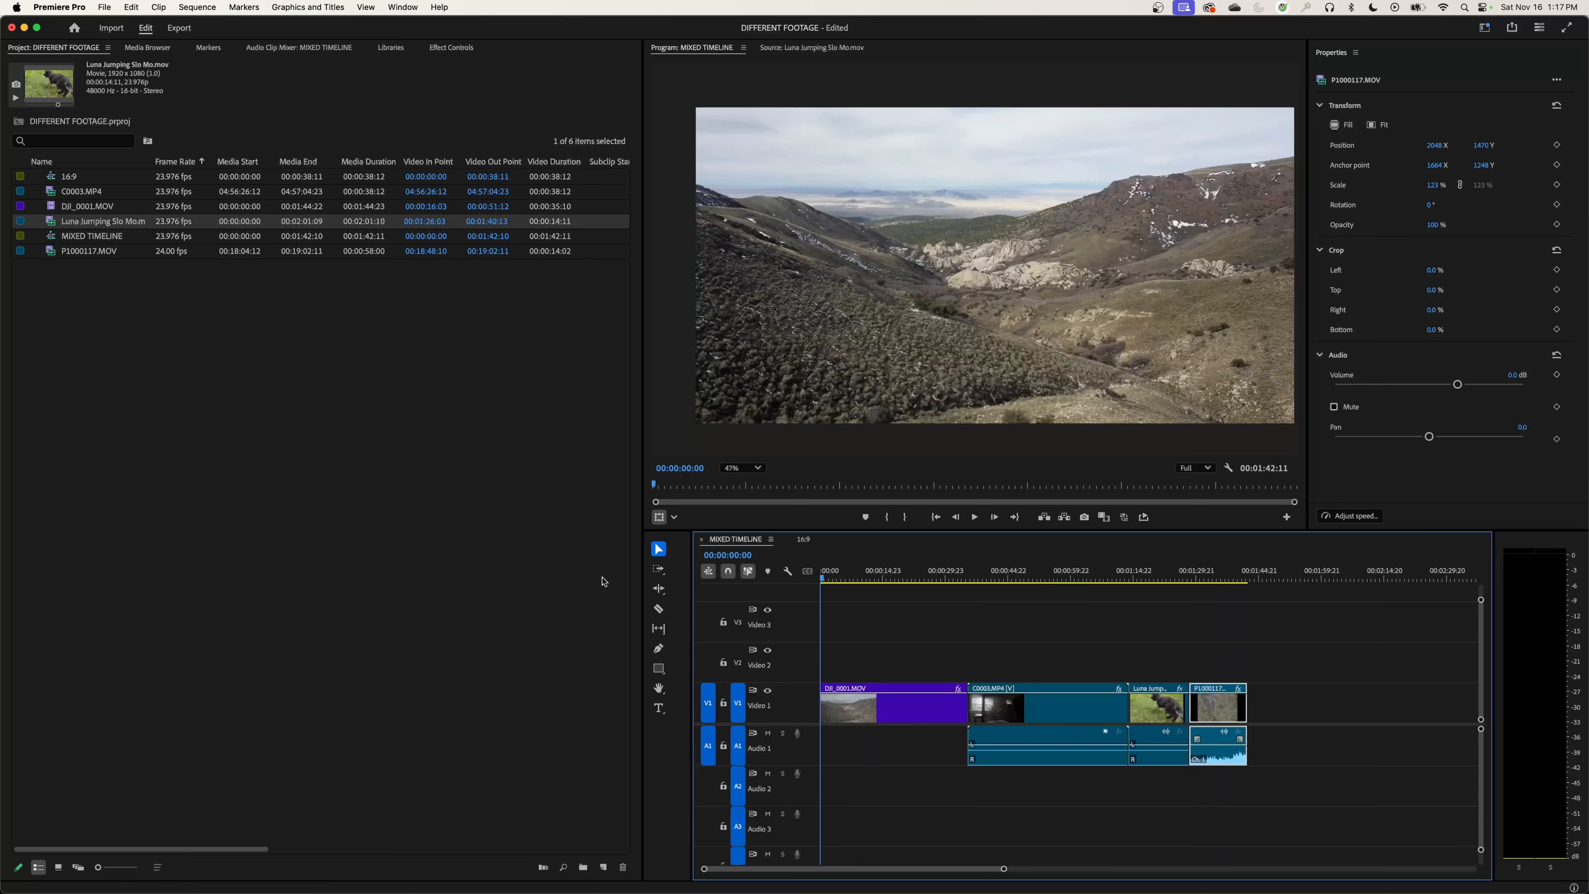
pyautogui.click(91, 251)
pyautogui.click(85, 222)
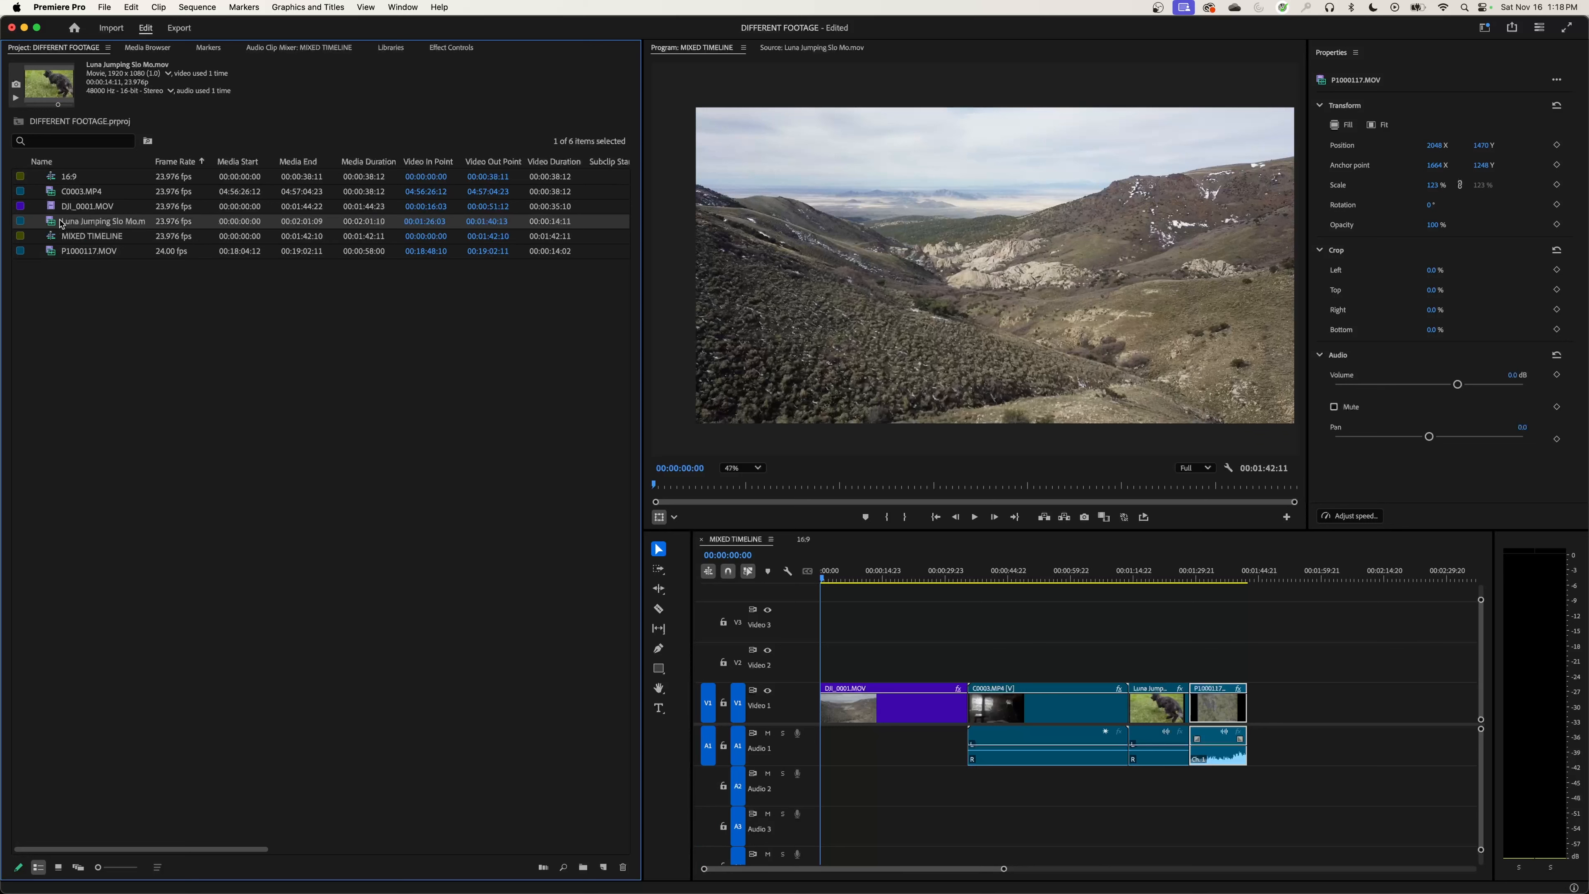
pyautogui.moveTo(55, 221); pyautogui.dragTo(604, 867)
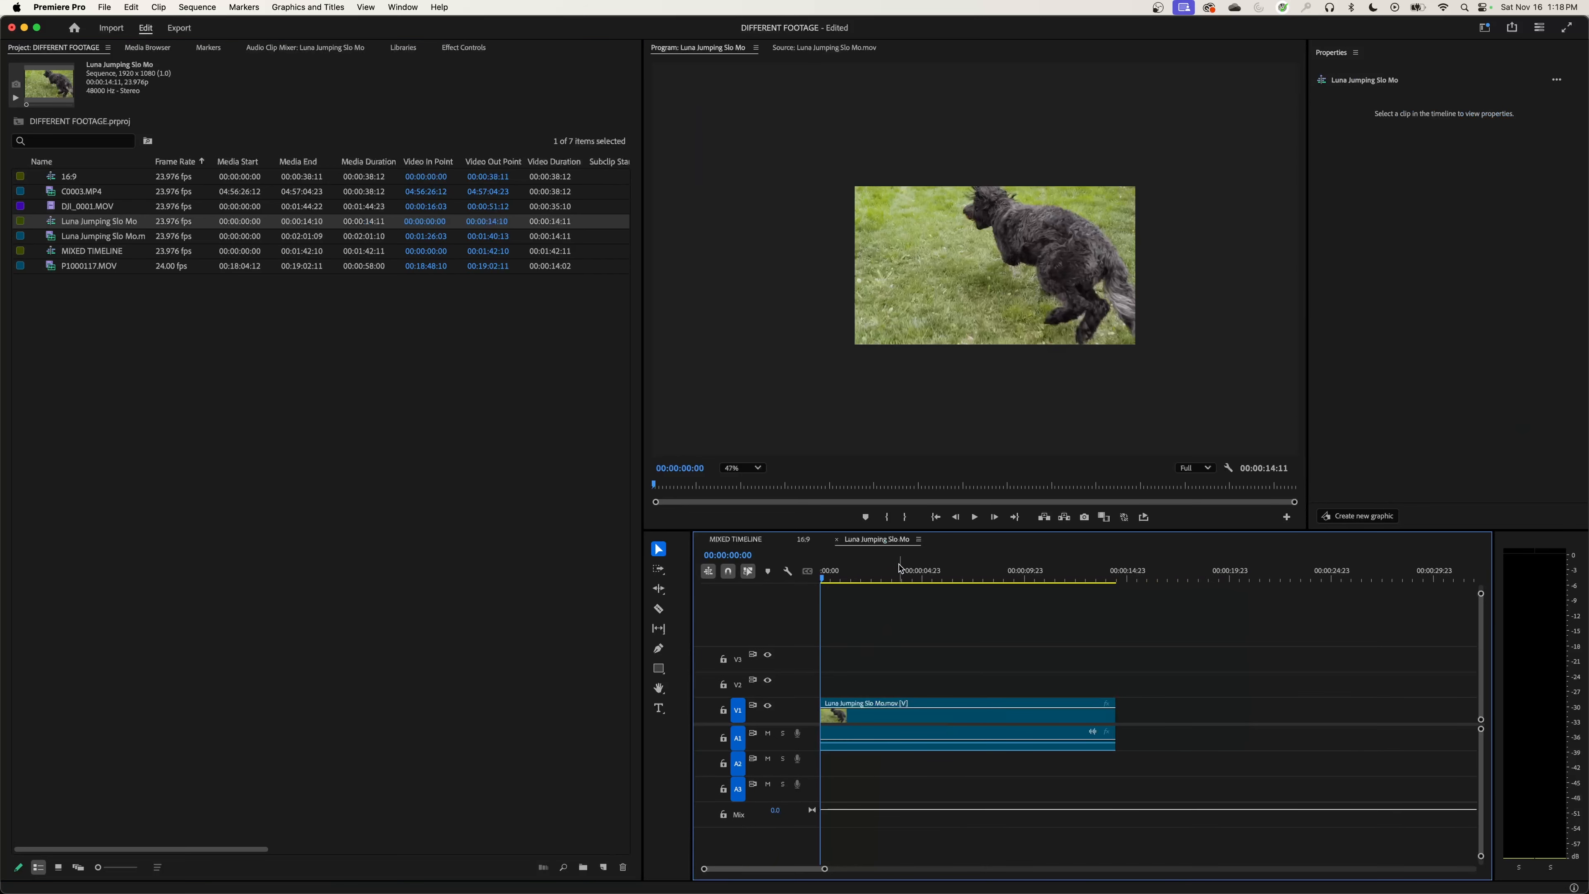
pyautogui.click(750, 468)
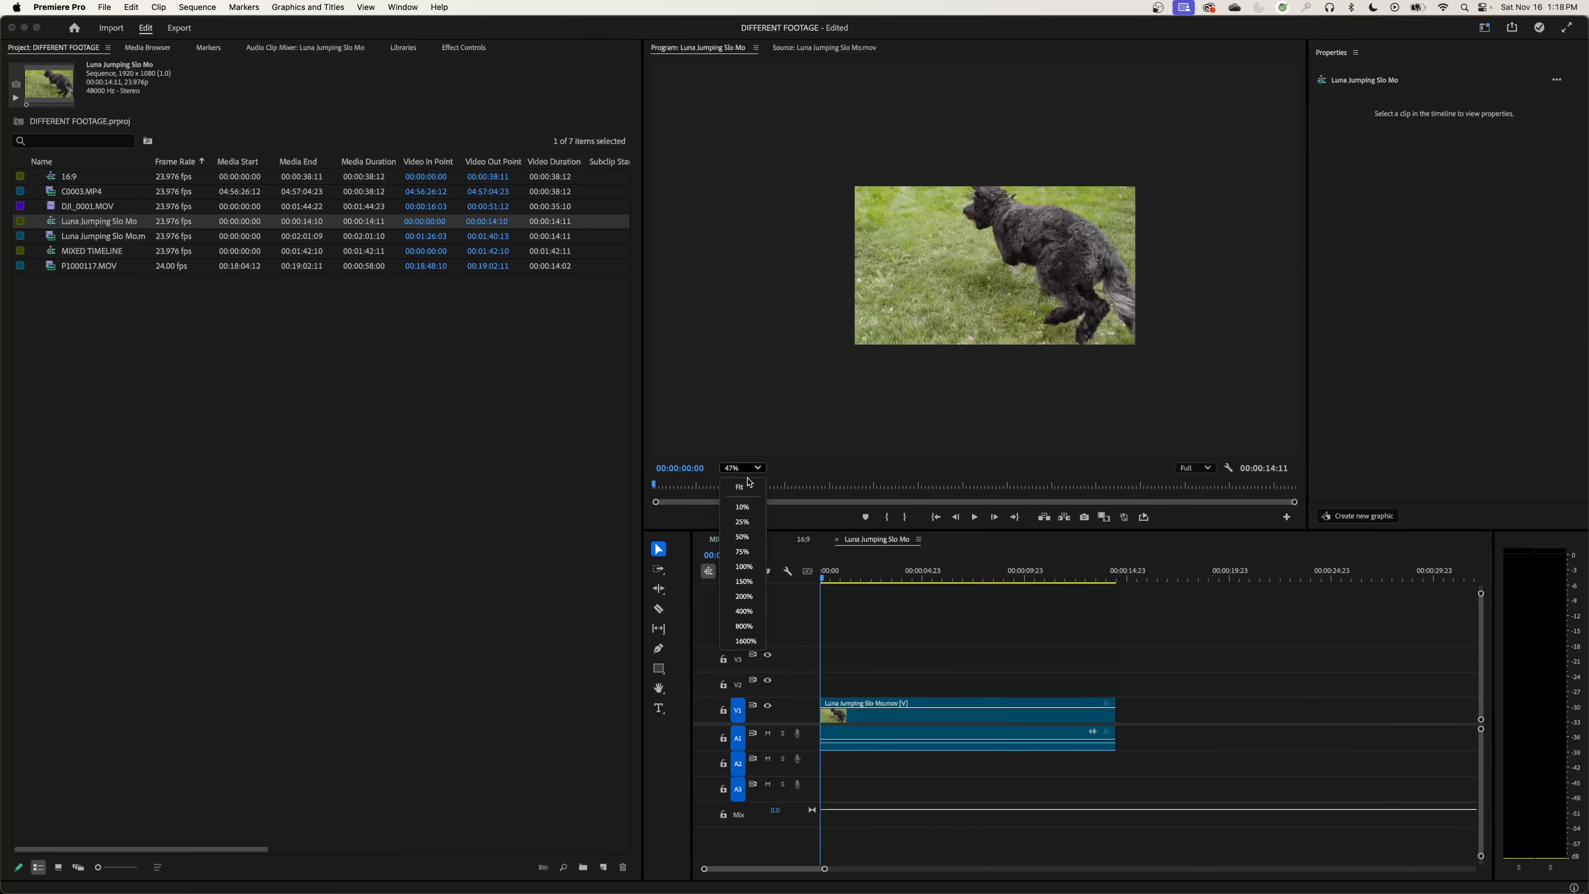
pyautogui.click(750, 488)
pyautogui.click(868, 542)
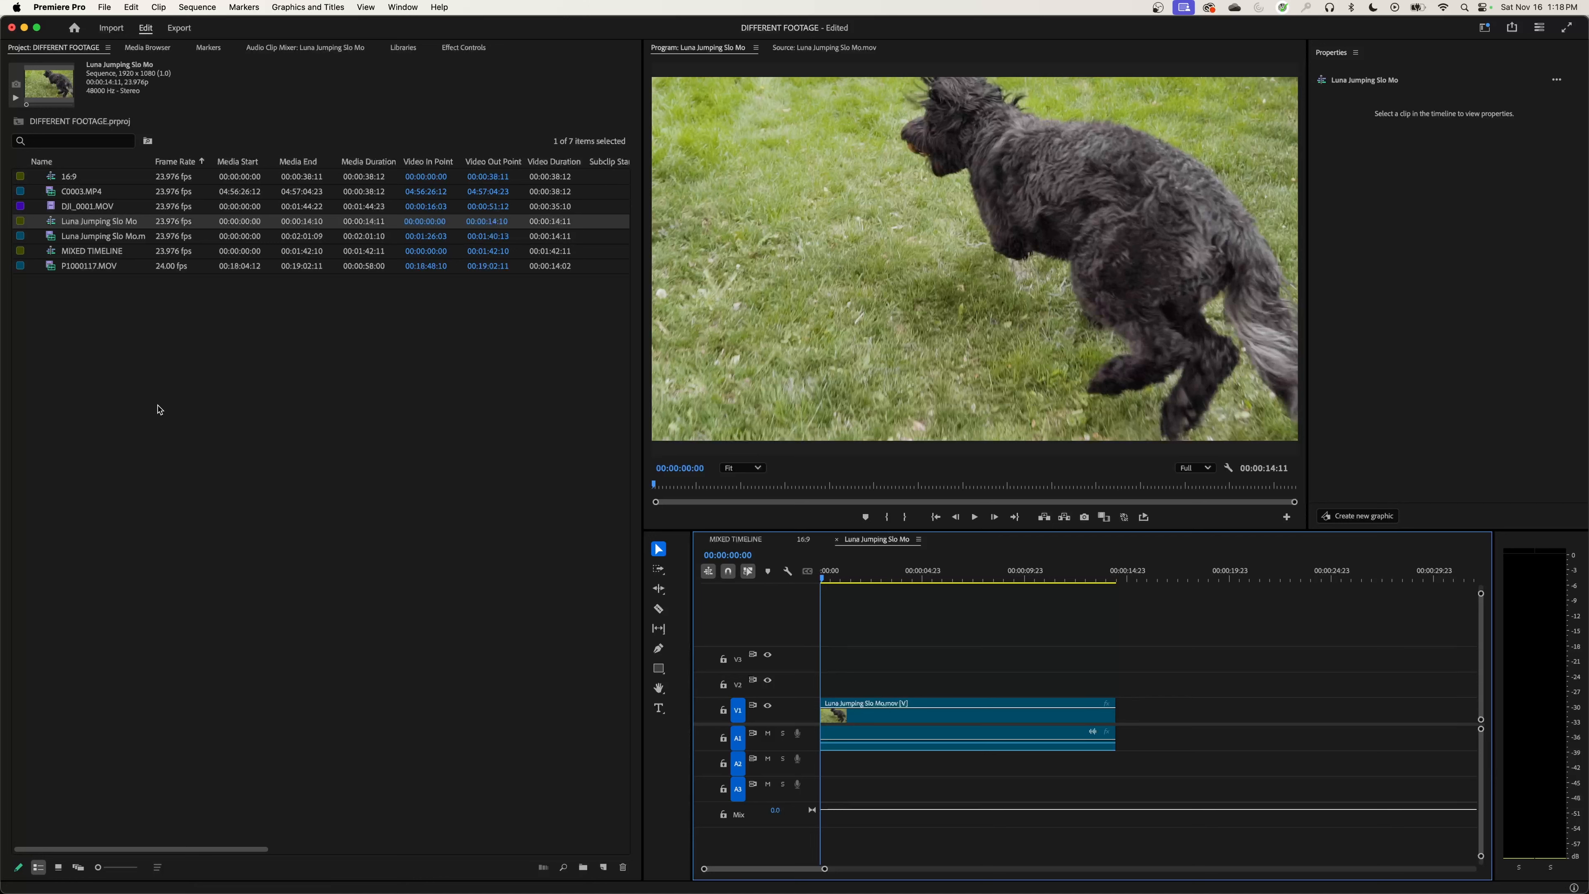
# Step: Place C0003.MP4 directly after the Luna Jumping Slo Mo.mov clip on V1 of the new sequence and select it
pyautogui.click(89, 196)
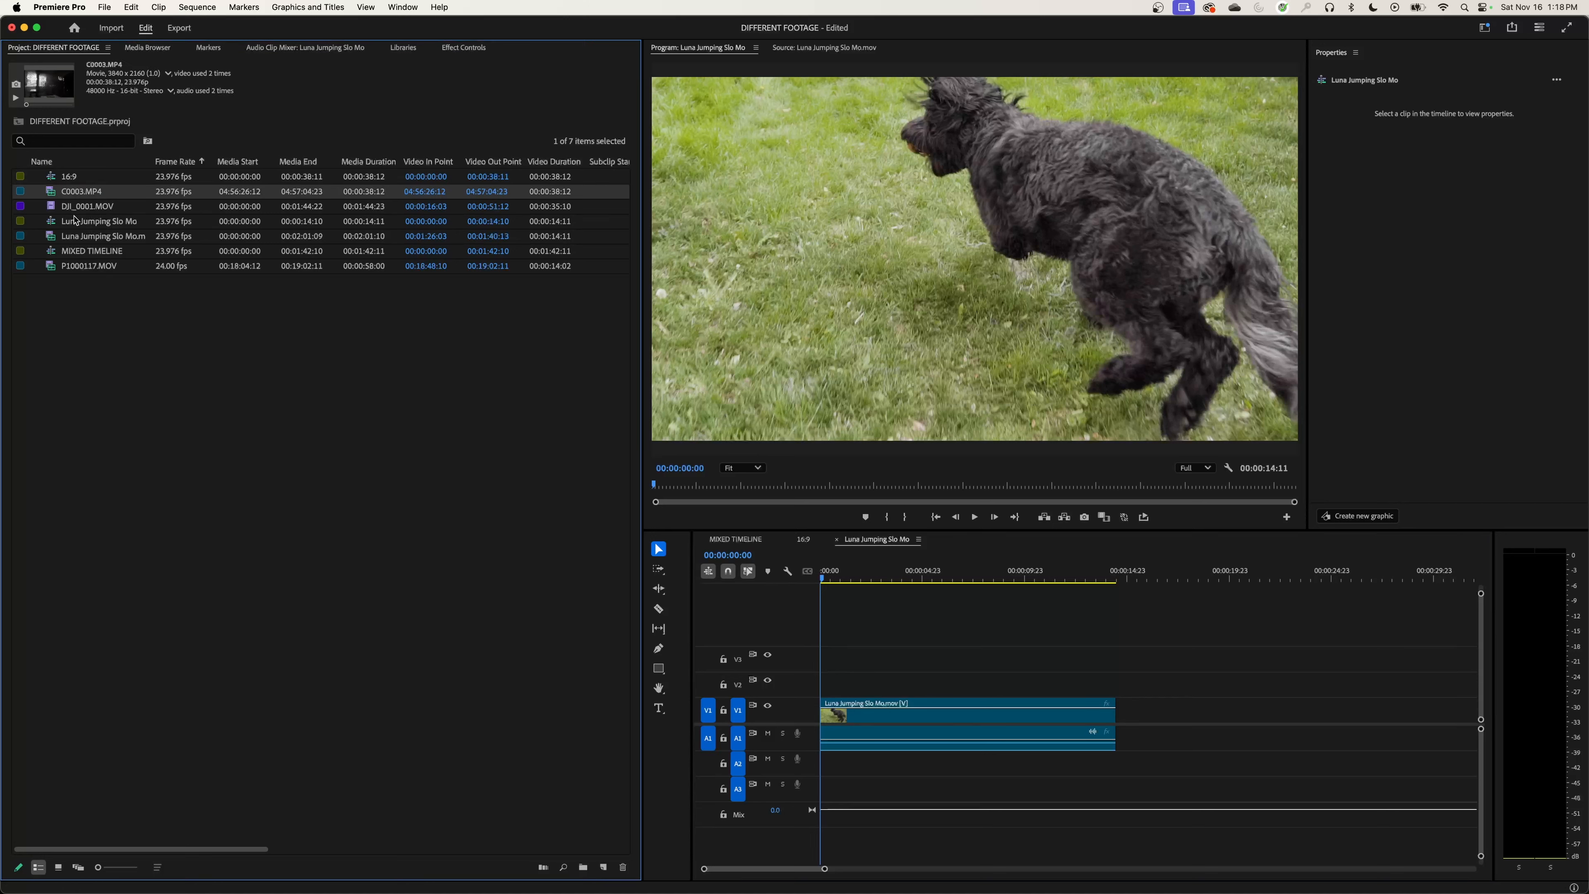
pyautogui.moveTo(65, 194); pyautogui.dragTo(1118, 727)
pyautogui.click(1220, 571)
pyautogui.press('-')
pyautogui.click(1035, 720)
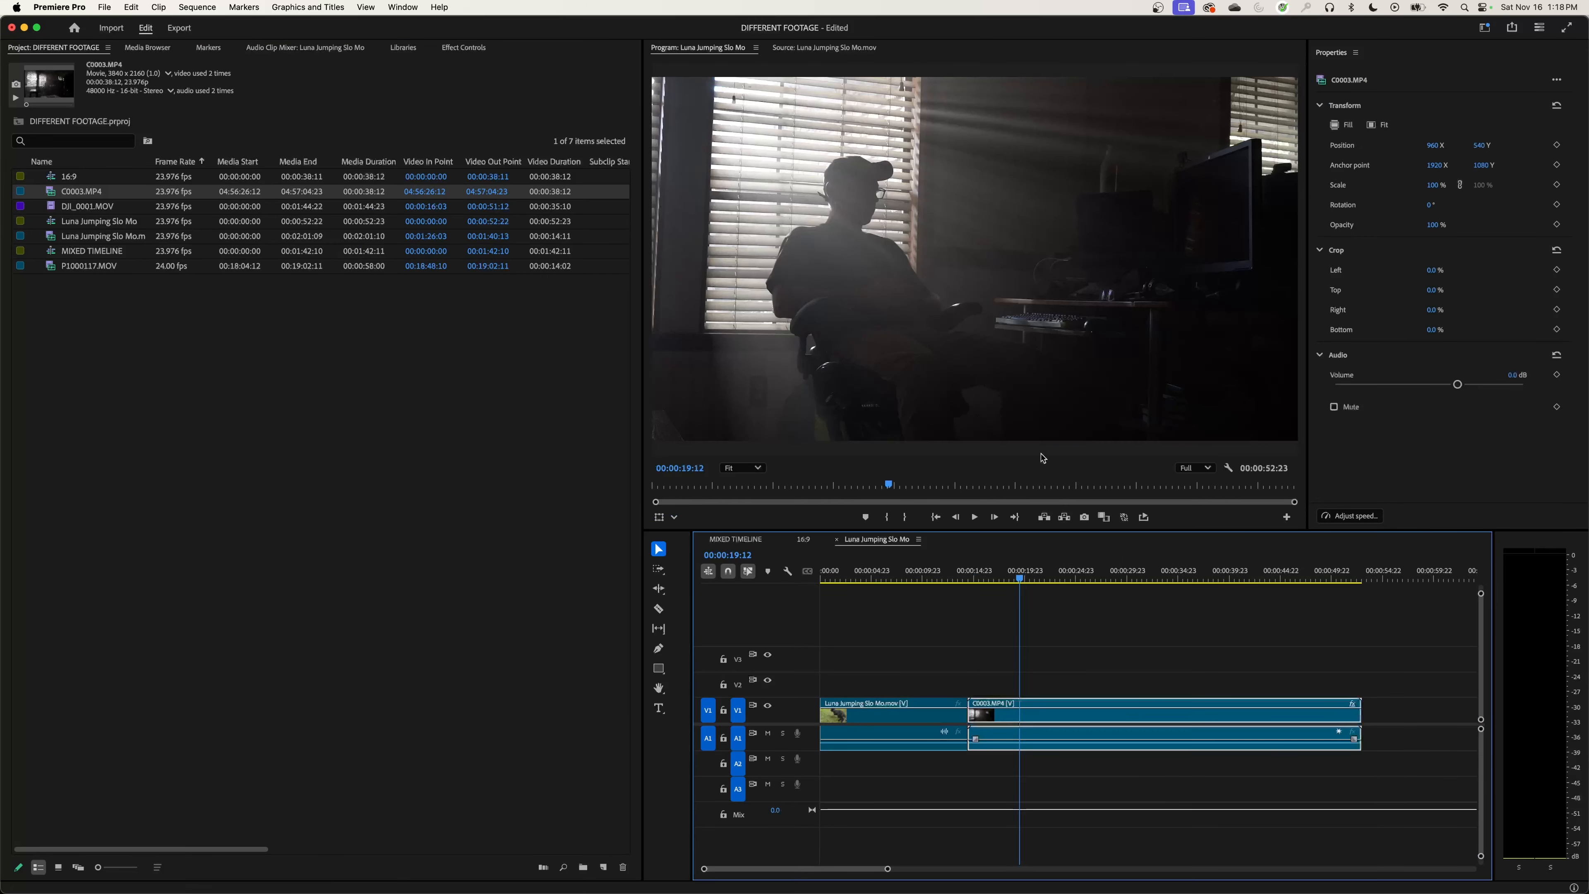
# Step: Scale C0003.MP4 to fill the frame, comparing its bounds with the frame at 25% program monitor zoom before returning to Fit
pyautogui.click(984, 293)
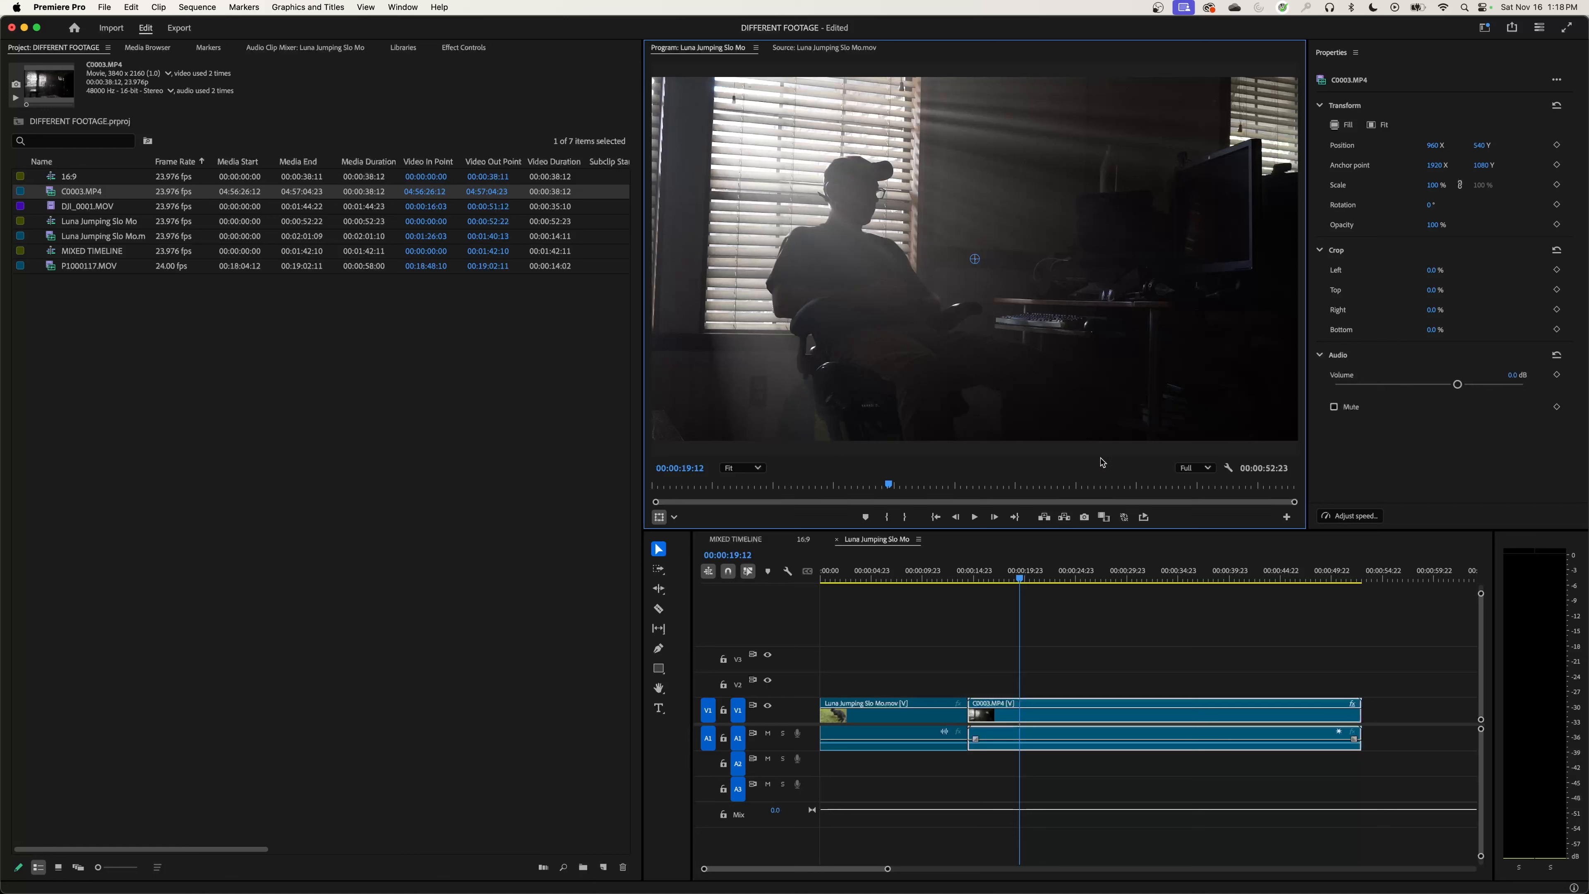
pyautogui.click(742, 467)
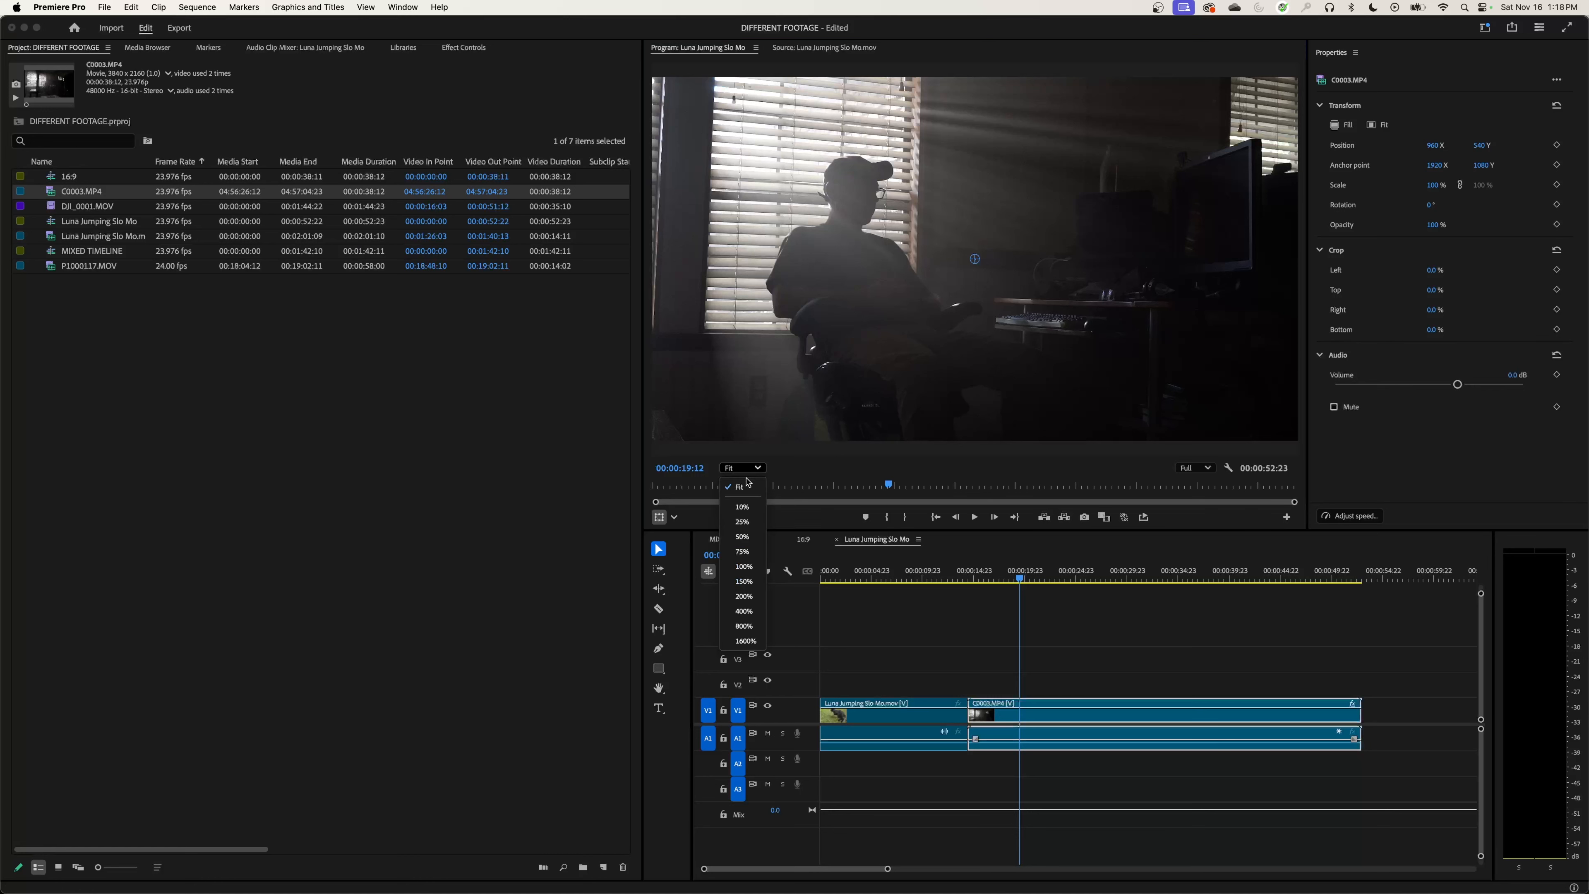
pyautogui.click(742, 524)
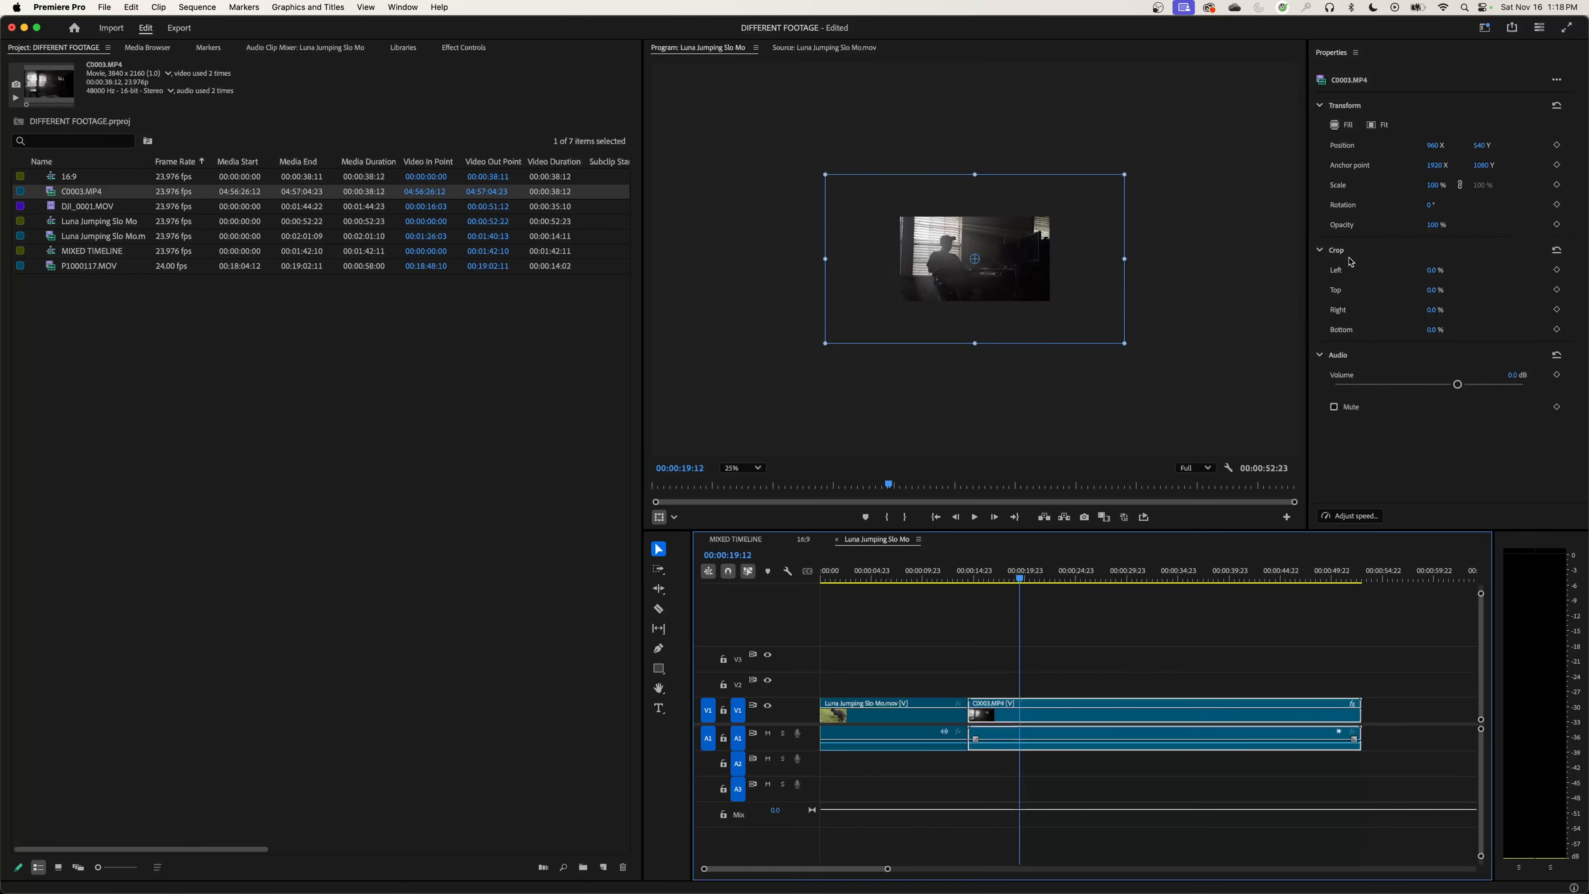
pyautogui.click(1346, 127)
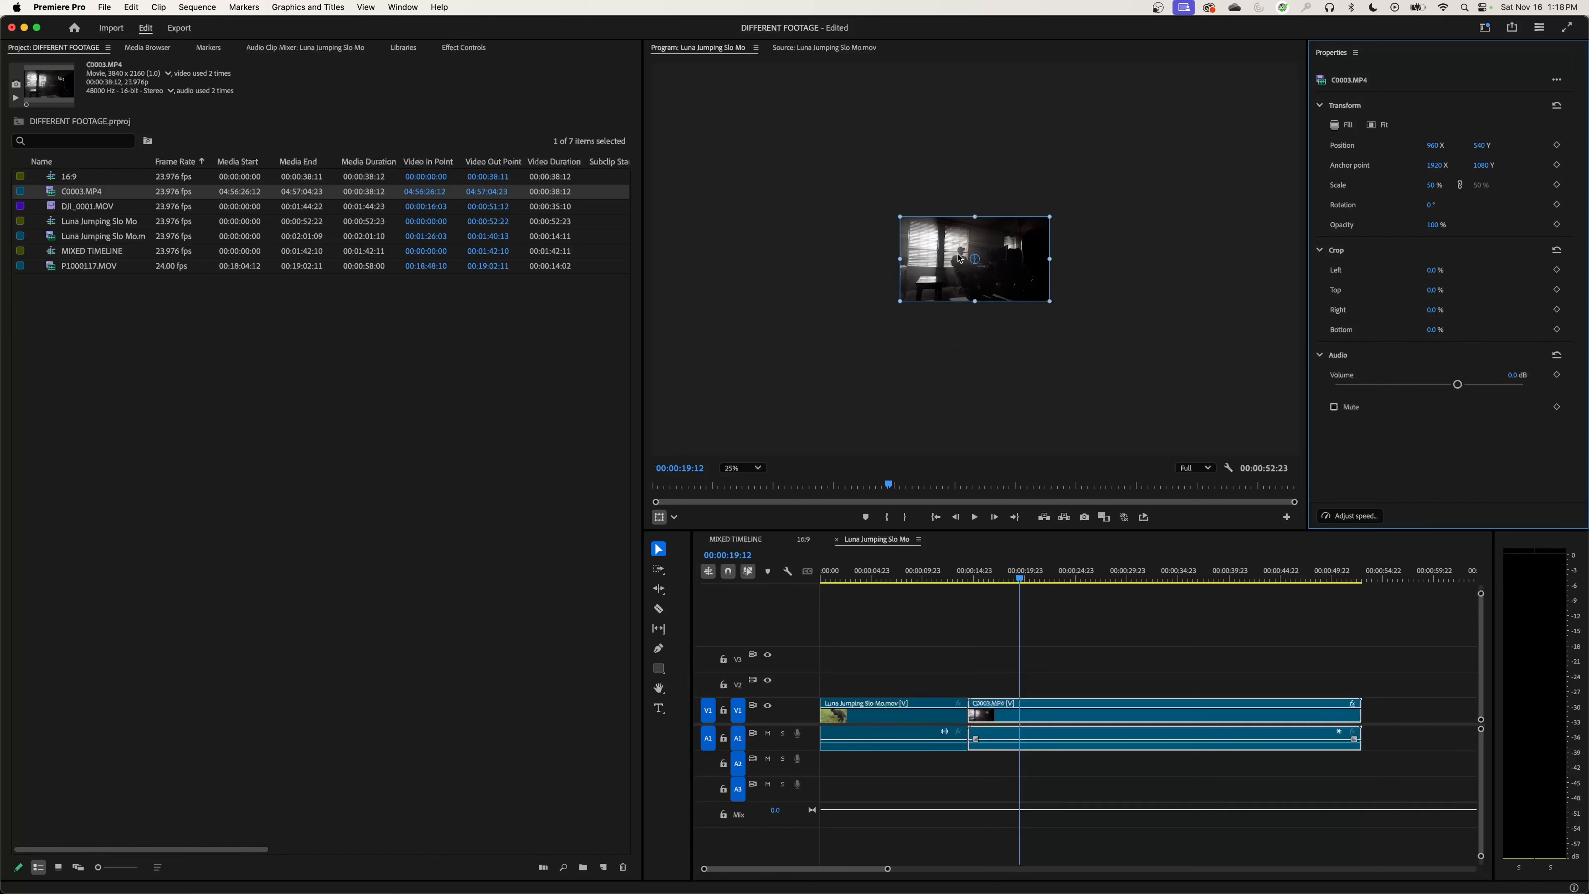
pyautogui.click(741, 467)
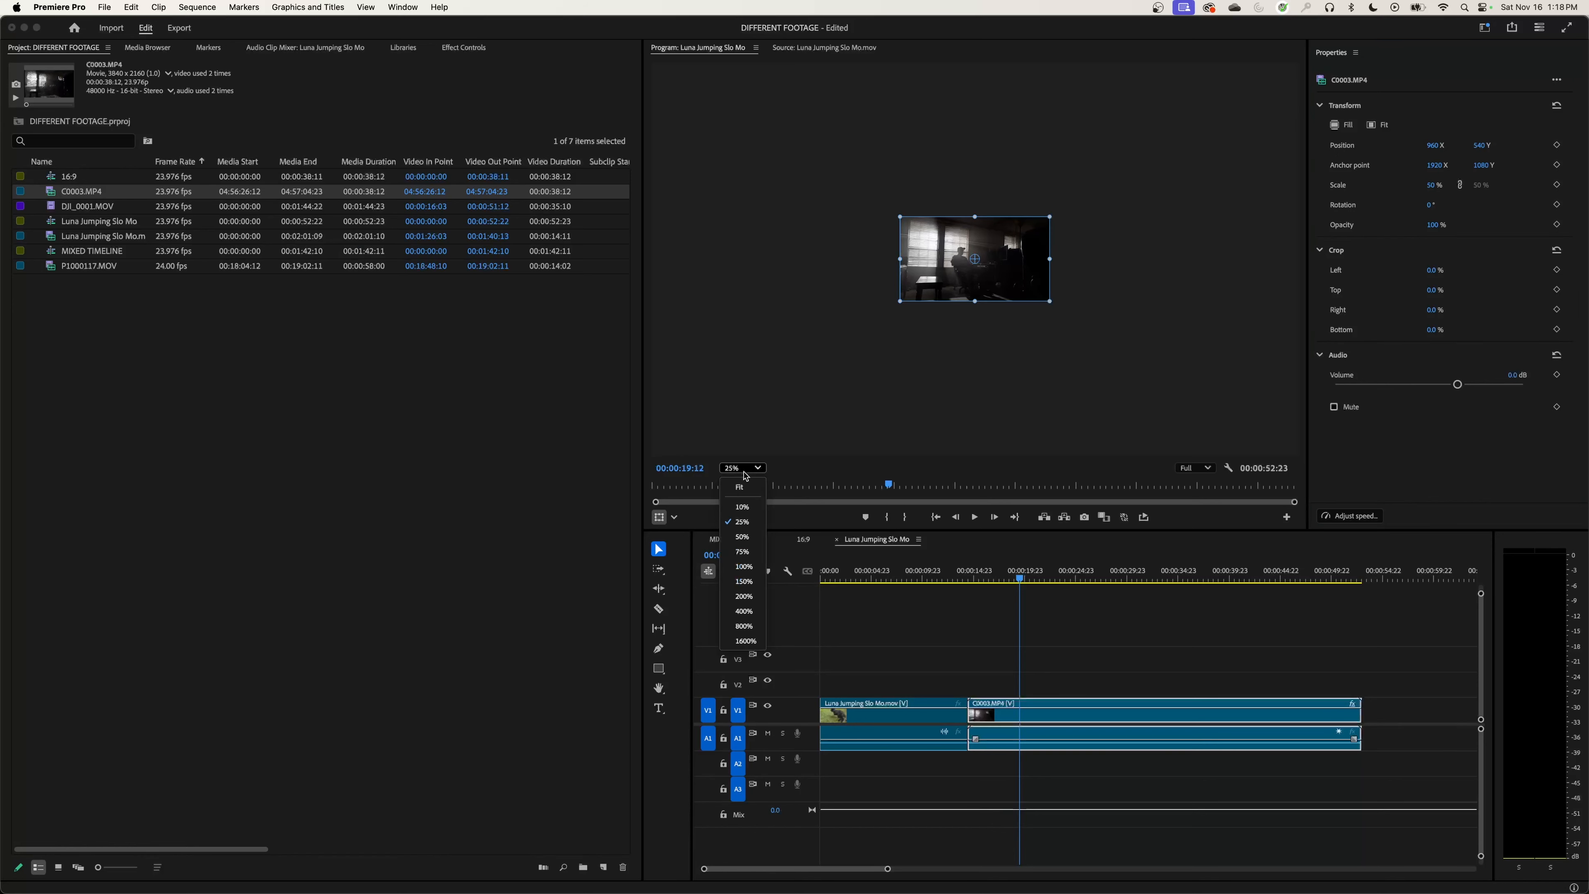
pyautogui.click(744, 490)
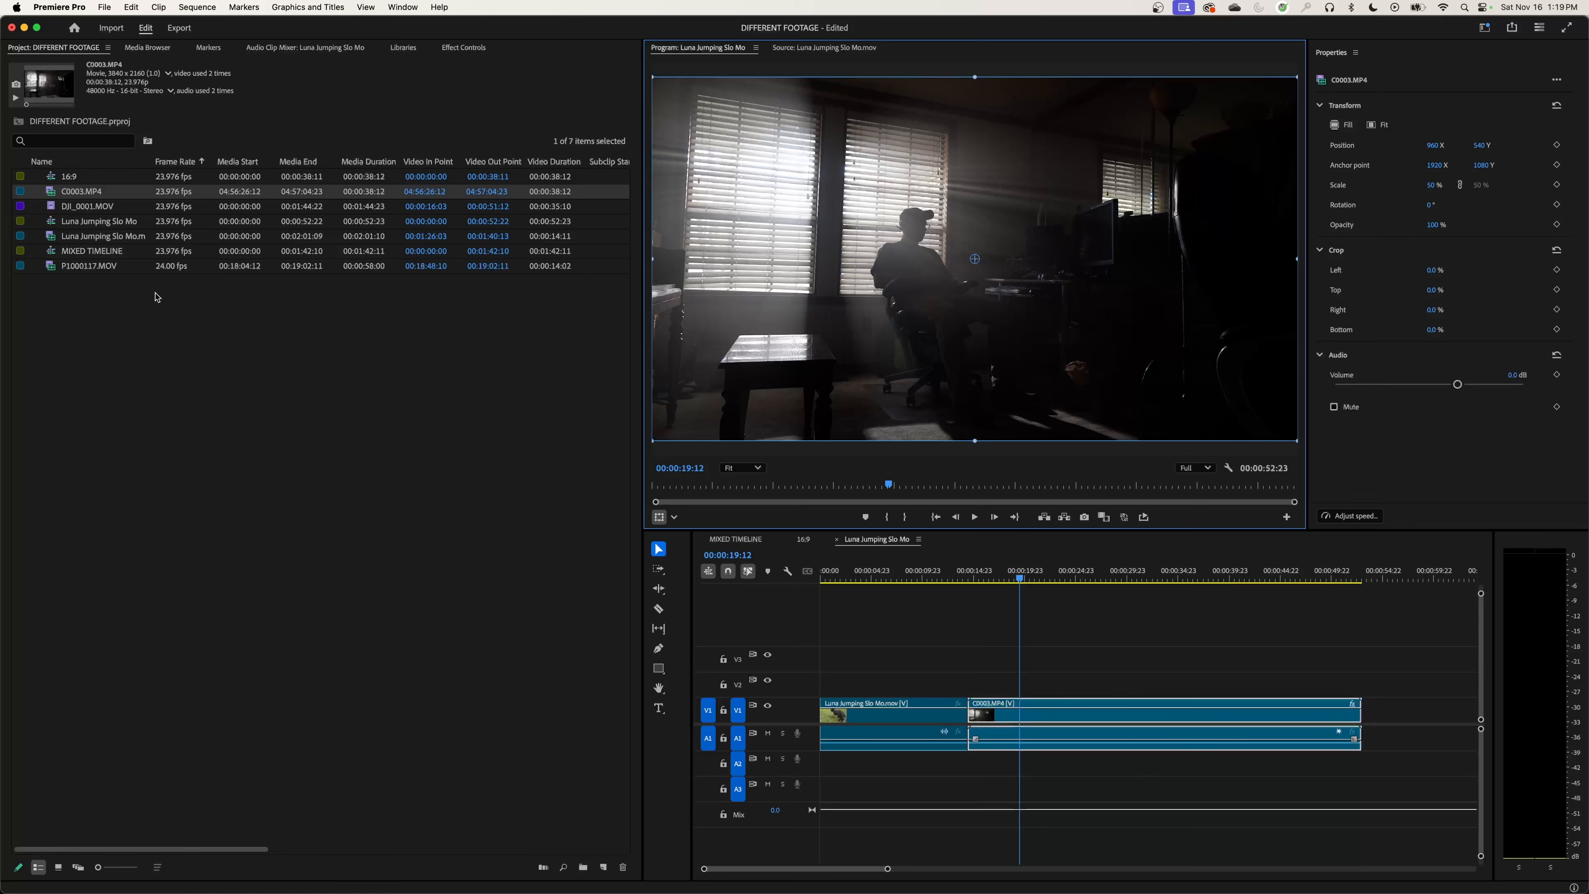
# Step: Place DJI_0001.MOV directly after C0003.MP4 on V1, fit the whole sequence in the timeline, and park the playhead on the new clip
pyautogui.moveTo(64, 213); pyautogui.dragTo(1376, 710)
pyautogui.press('\\')
pyautogui.click(1247, 572)
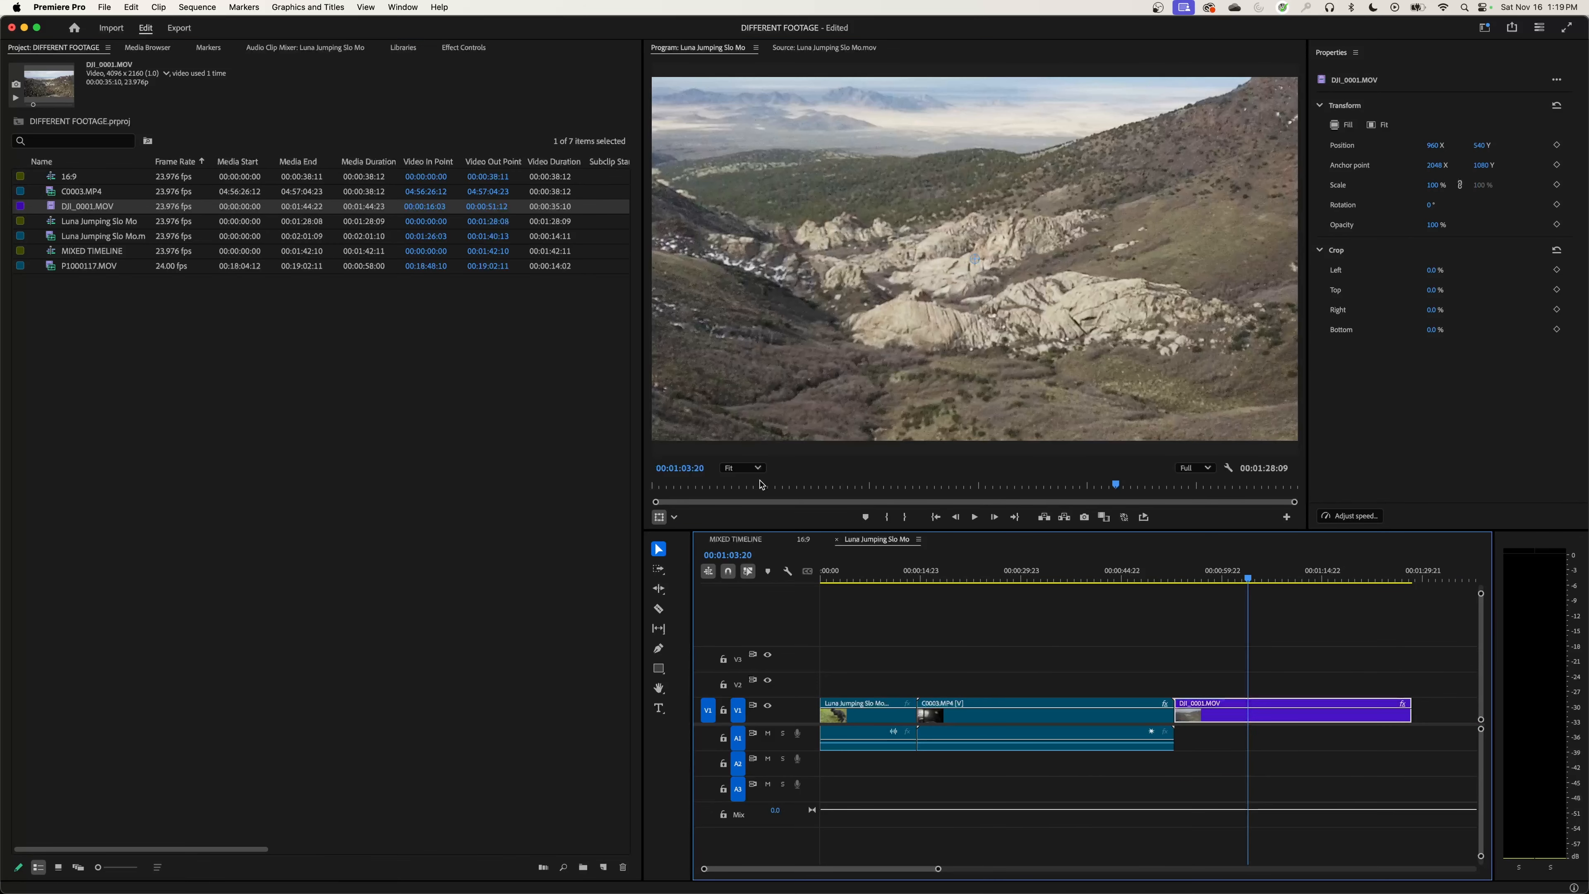
# Step: Try DJI_0001.MOV fitted to the frame, and scale it to fill the frame instead
pyautogui.click(754, 468)
pyautogui.click(742, 521)
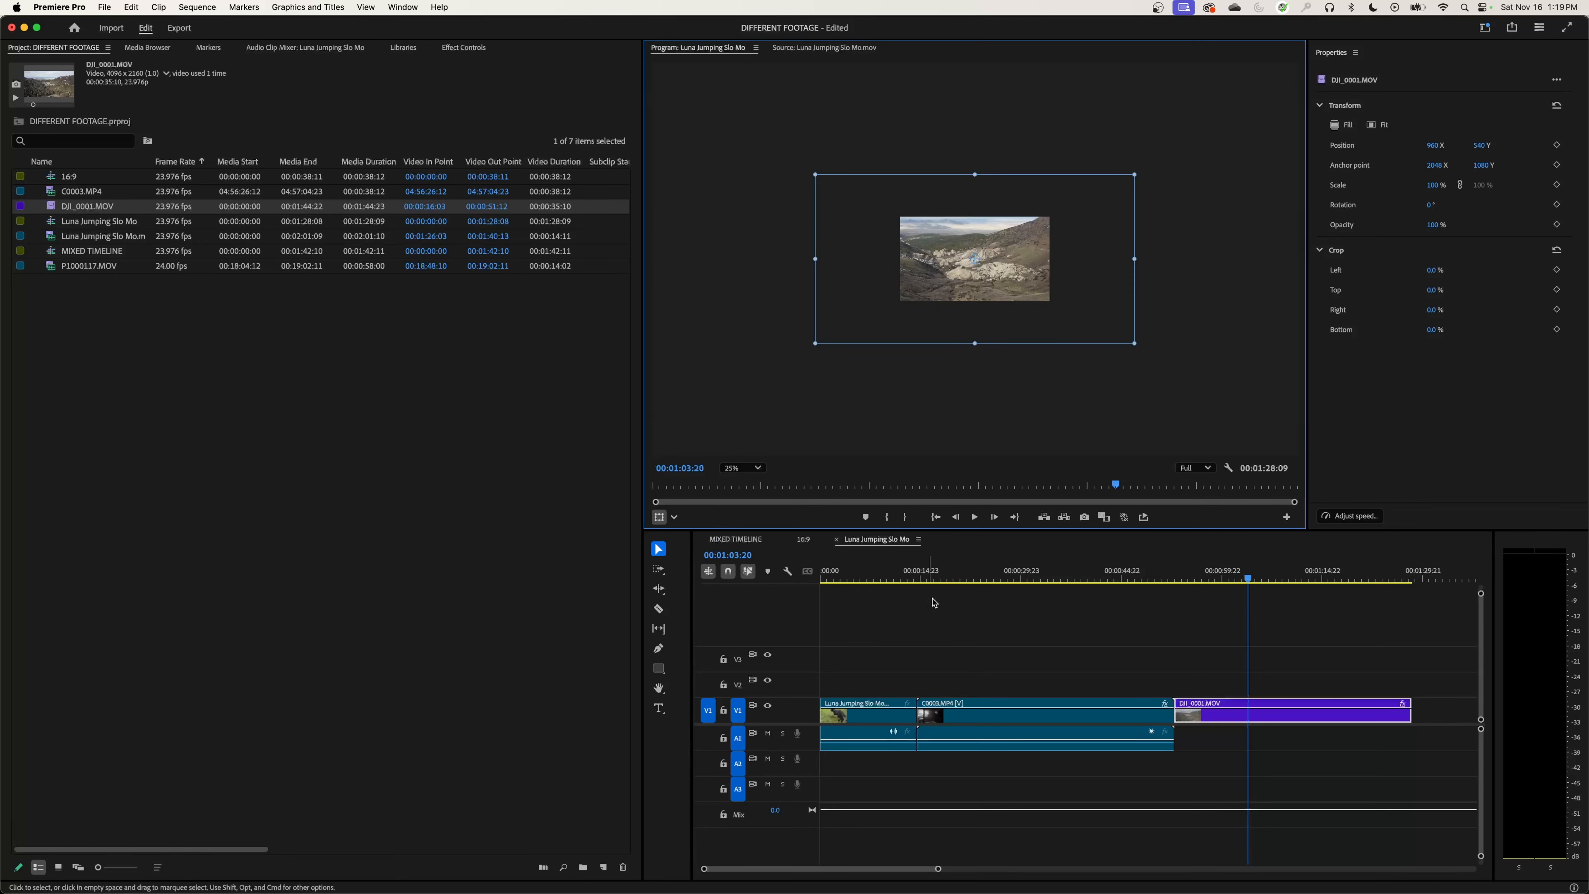
pyautogui.click(1370, 125)
pyautogui.click(741, 467)
pyautogui.click(751, 486)
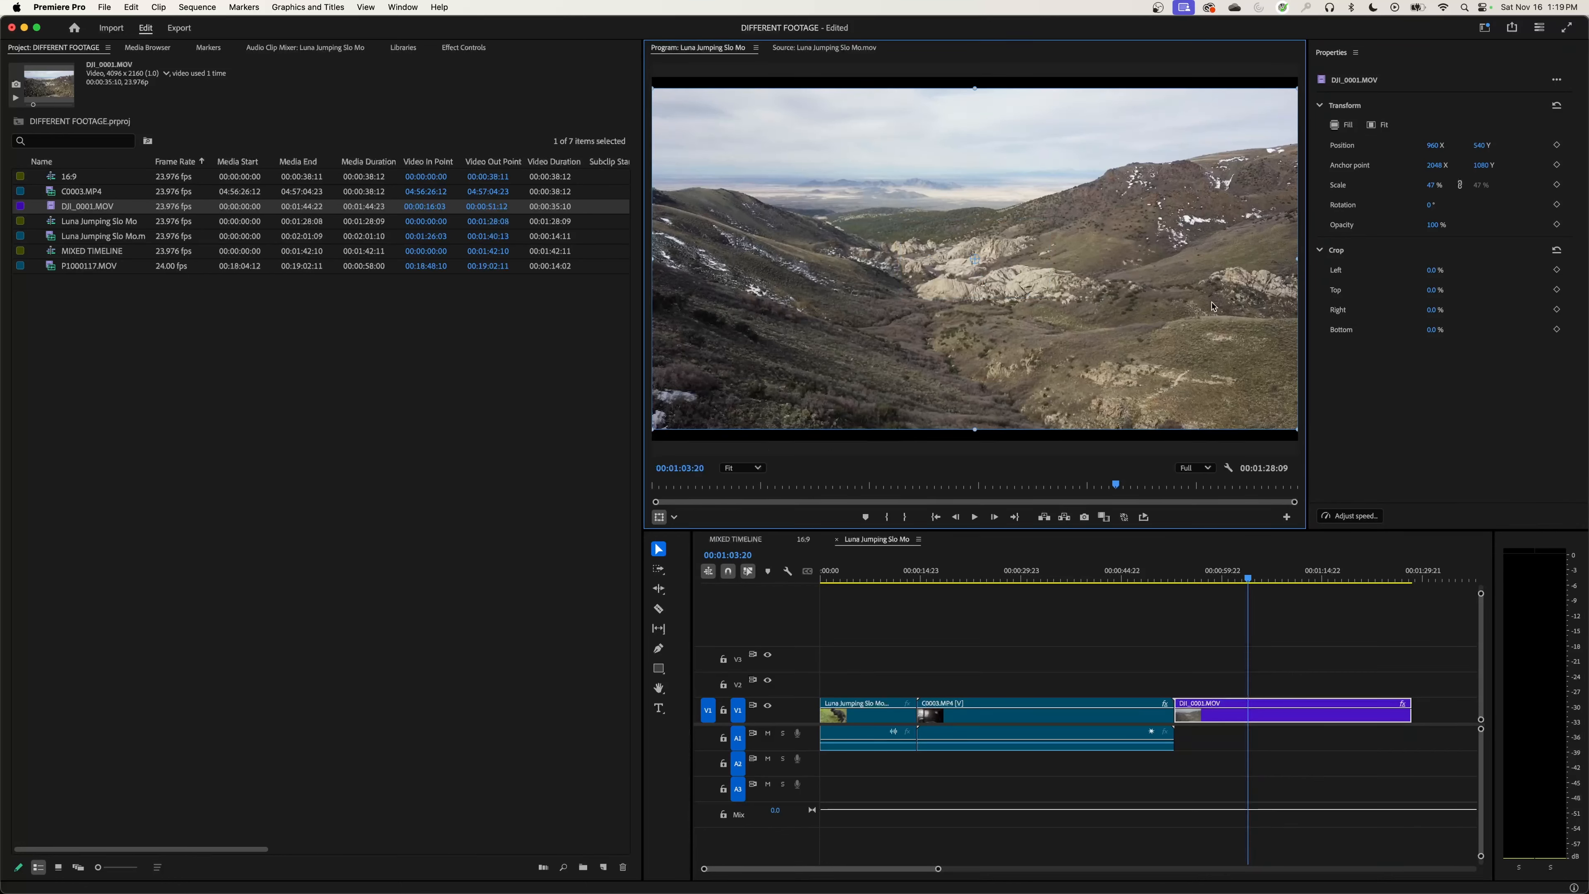
pyautogui.click(1342, 125)
pyautogui.click(756, 468)
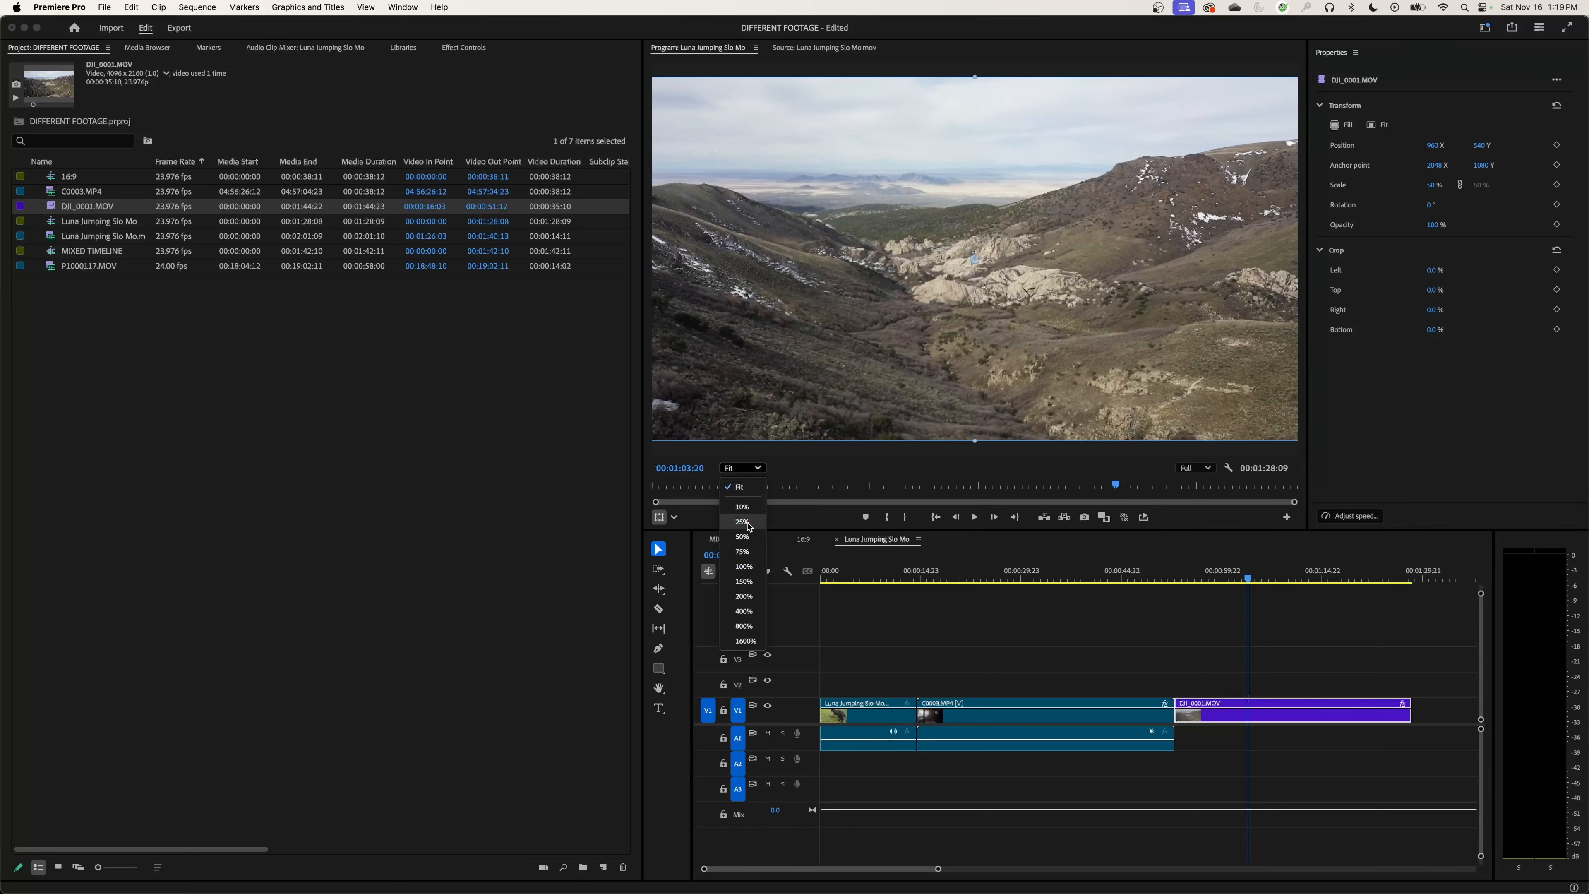
pyautogui.click(745, 537)
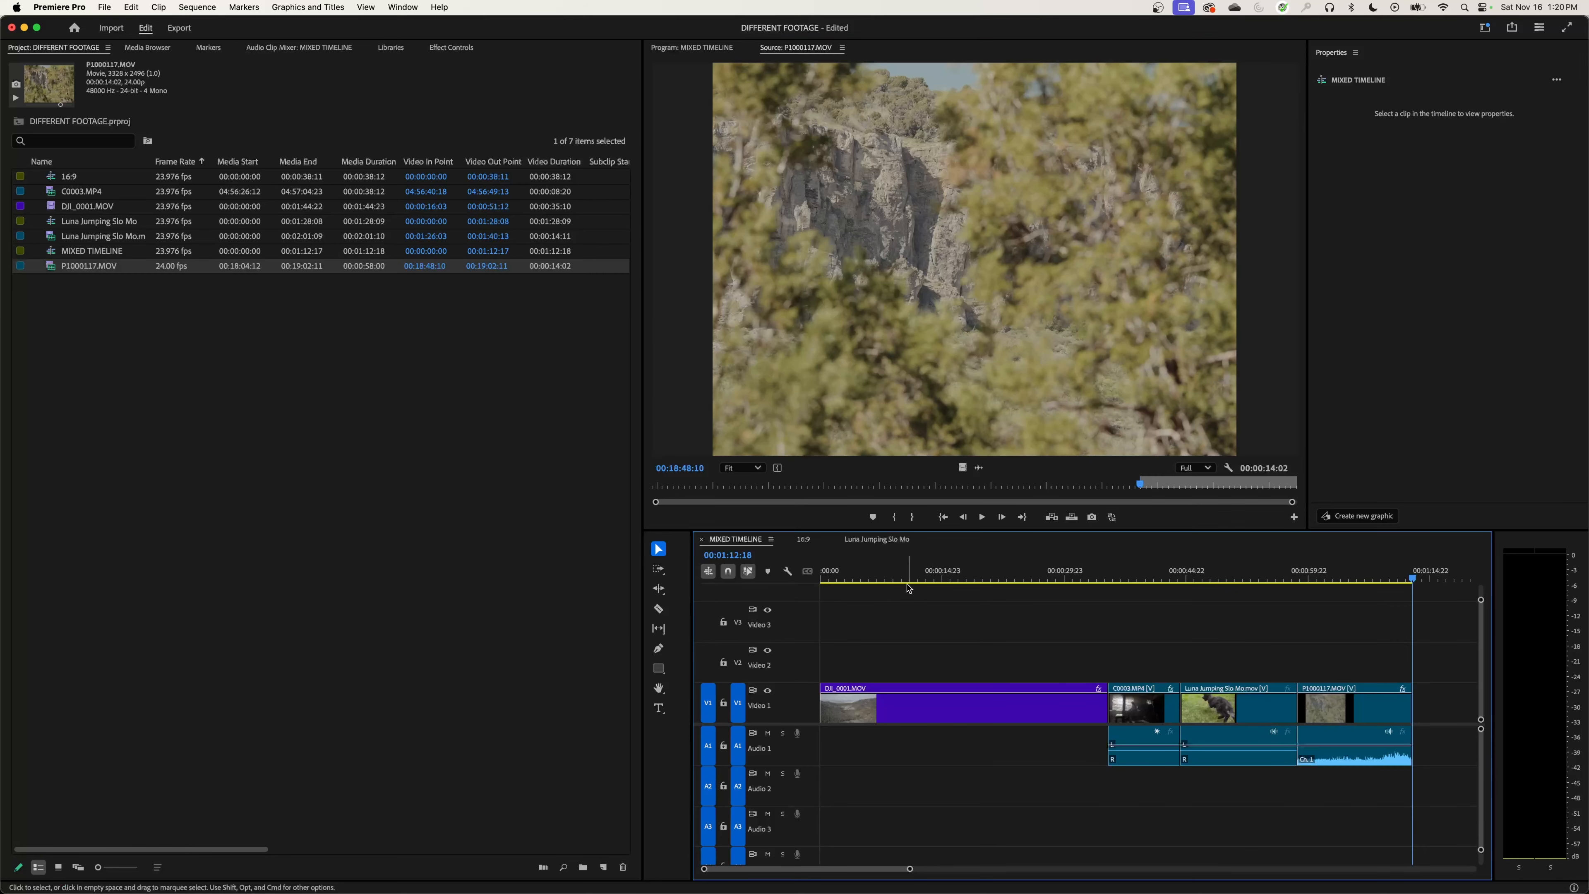
# Step: In MIXED TIMELINE, scale C0003.MP4, Luna Jumping Slo Mo.mov and P1000117.MOV together to fill the frame, checking the clips' framing before and after
pyautogui.click(931, 582)
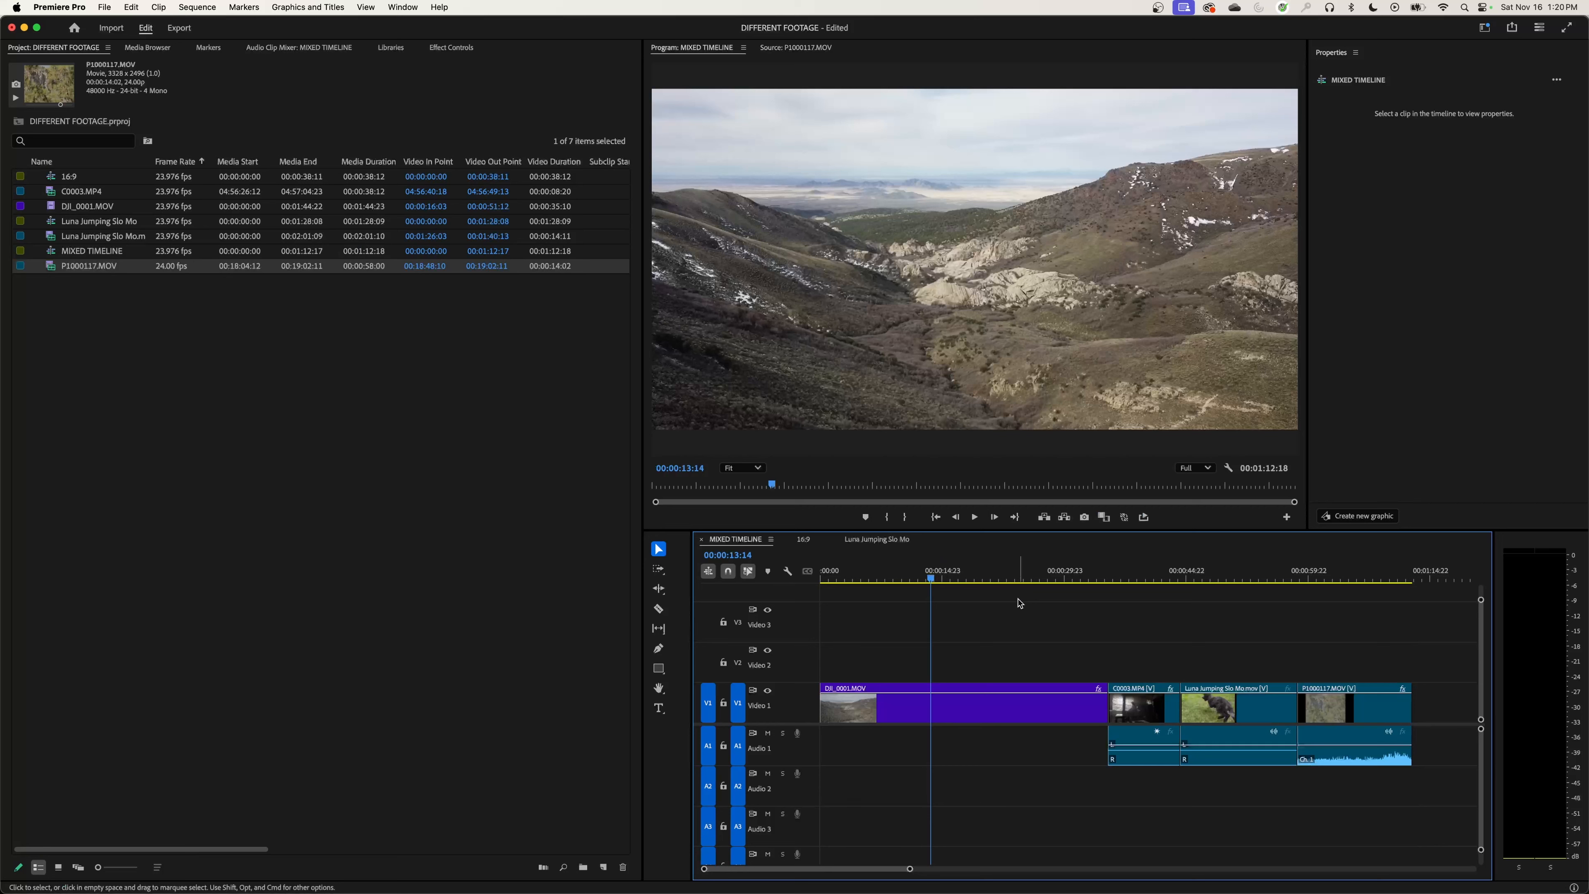
pyautogui.click(1137, 576)
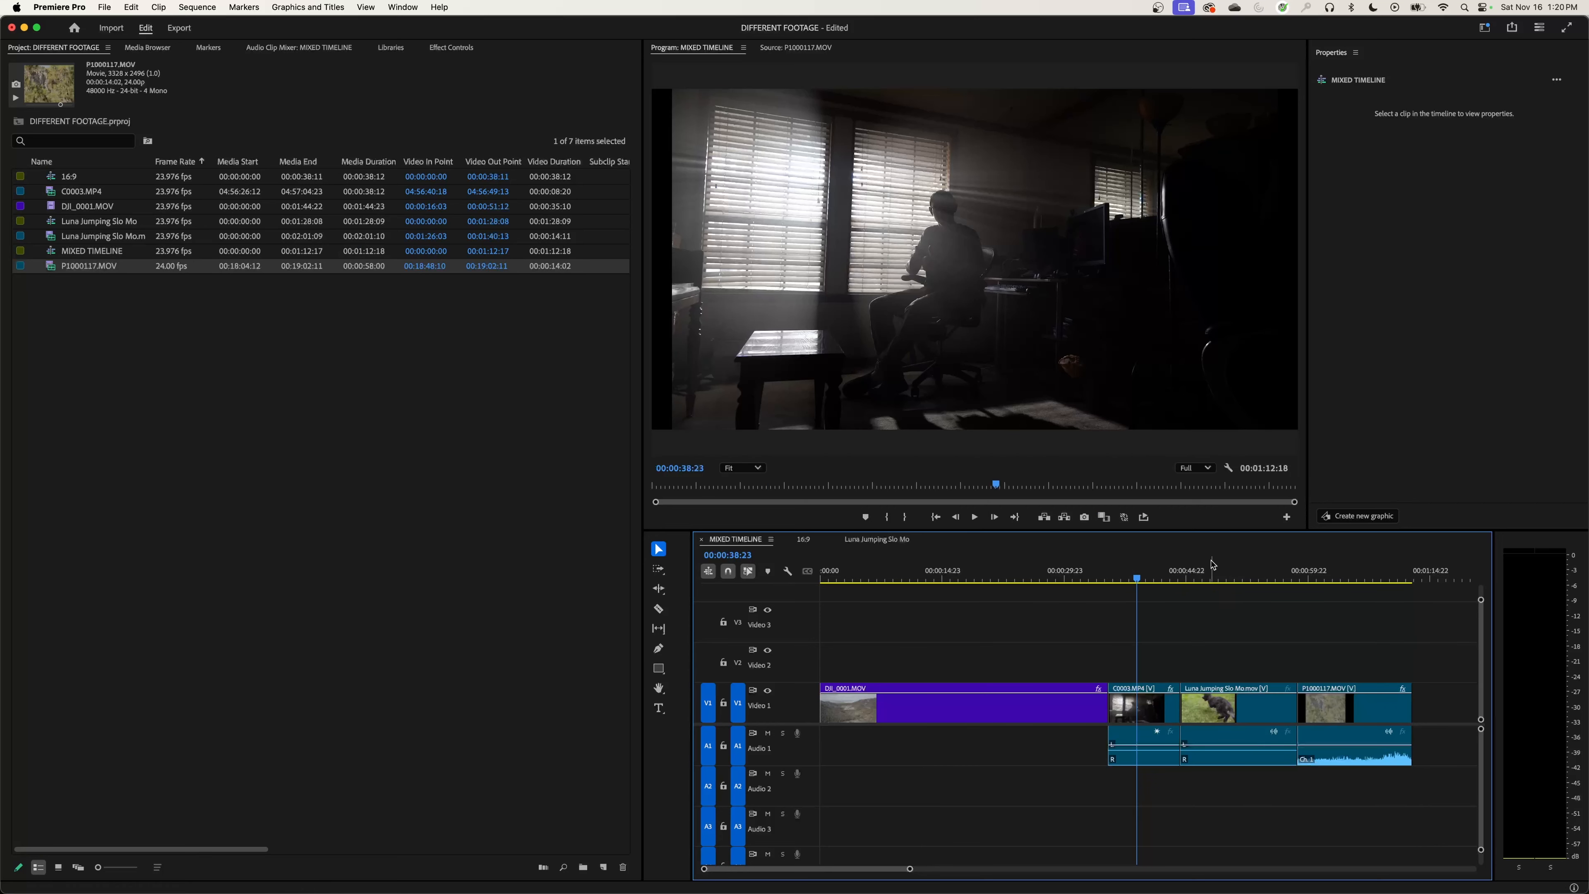
pyautogui.click(1253, 576)
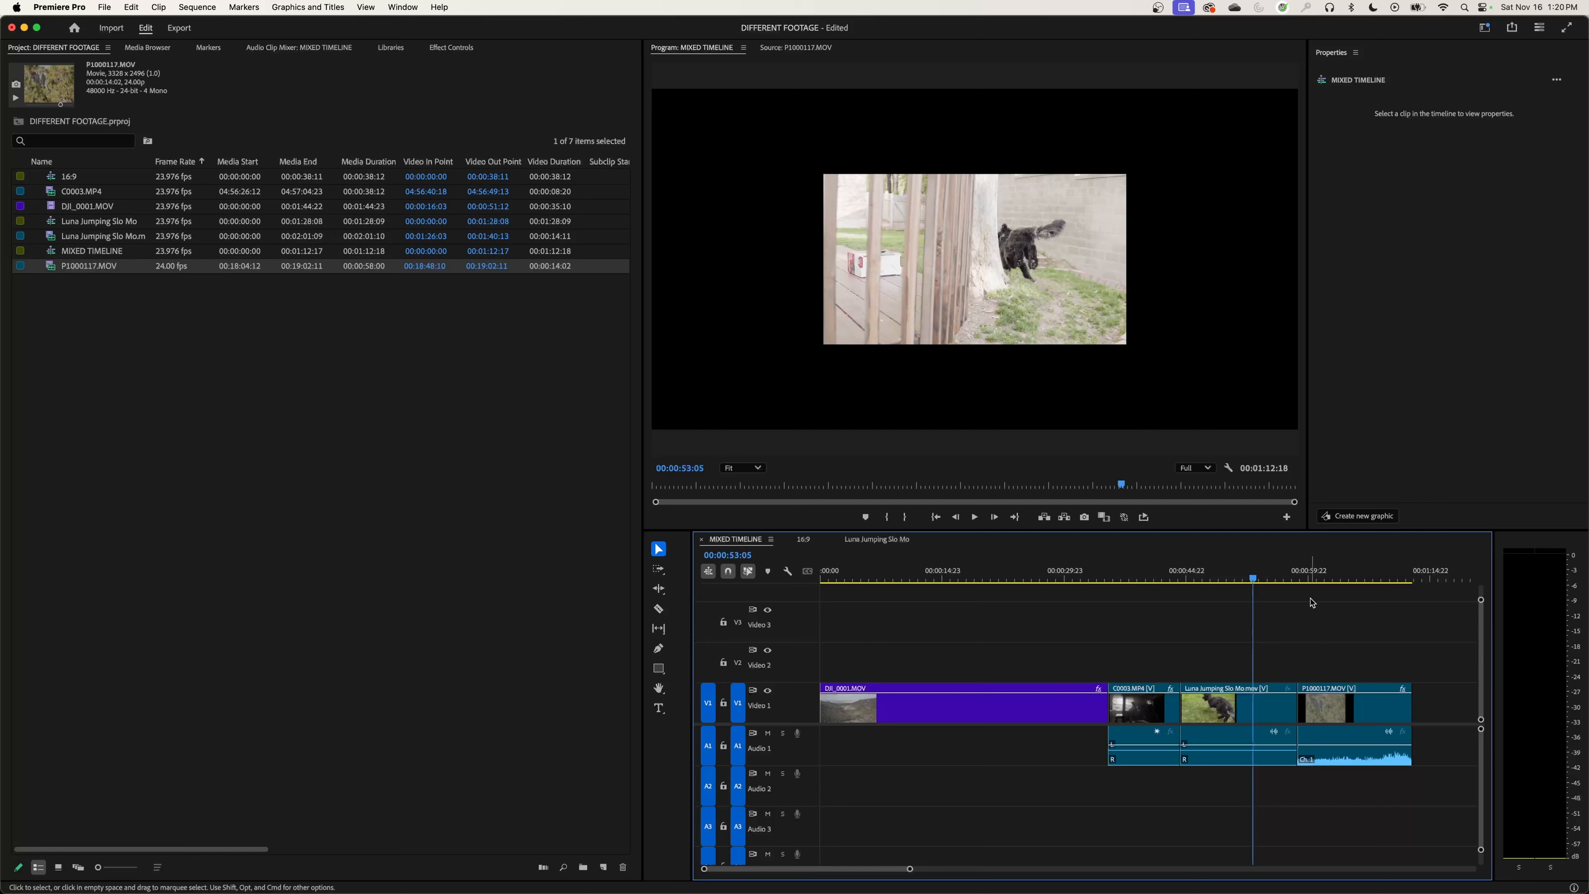
pyautogui.click(1338, 576)
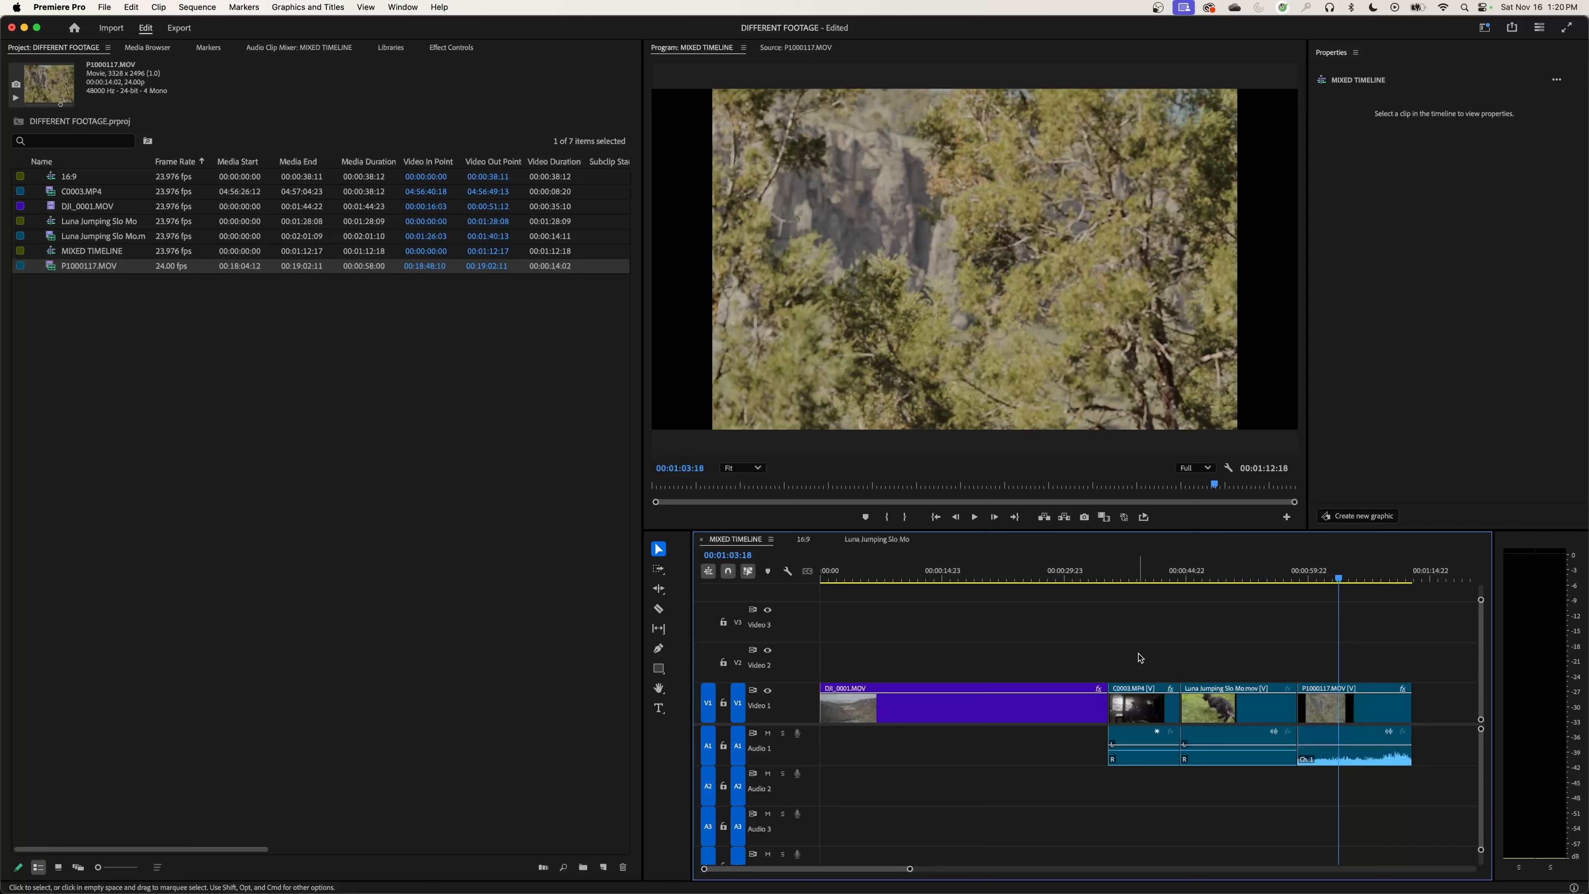
pyautogui.moveTo(1133, 651); pyautogui.dragTo(1380, 783)
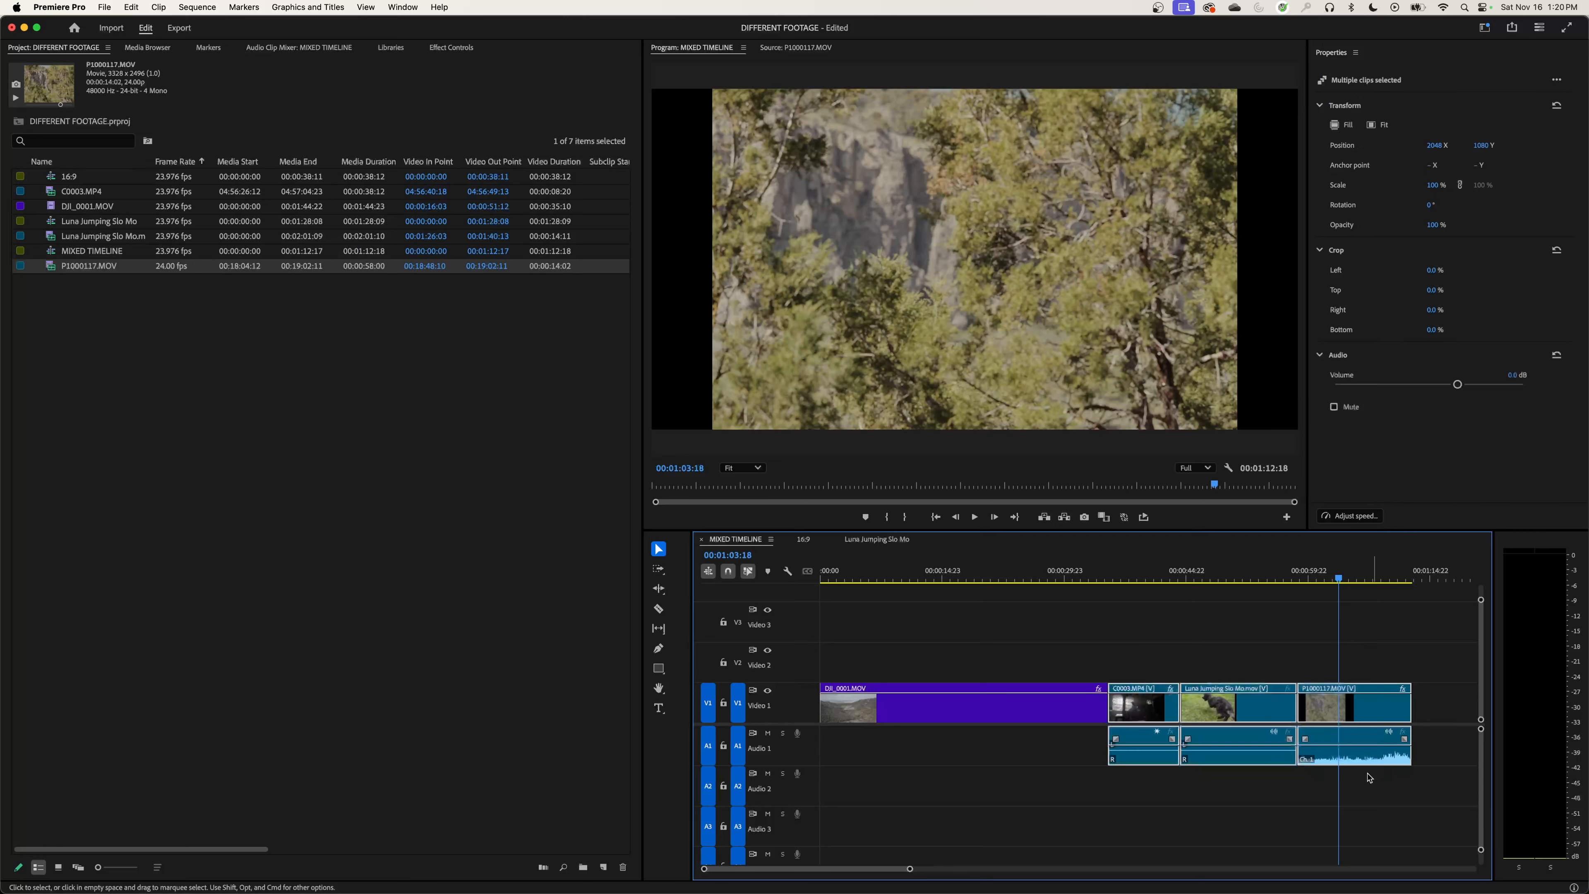
pyautogui.click(1348, 131)
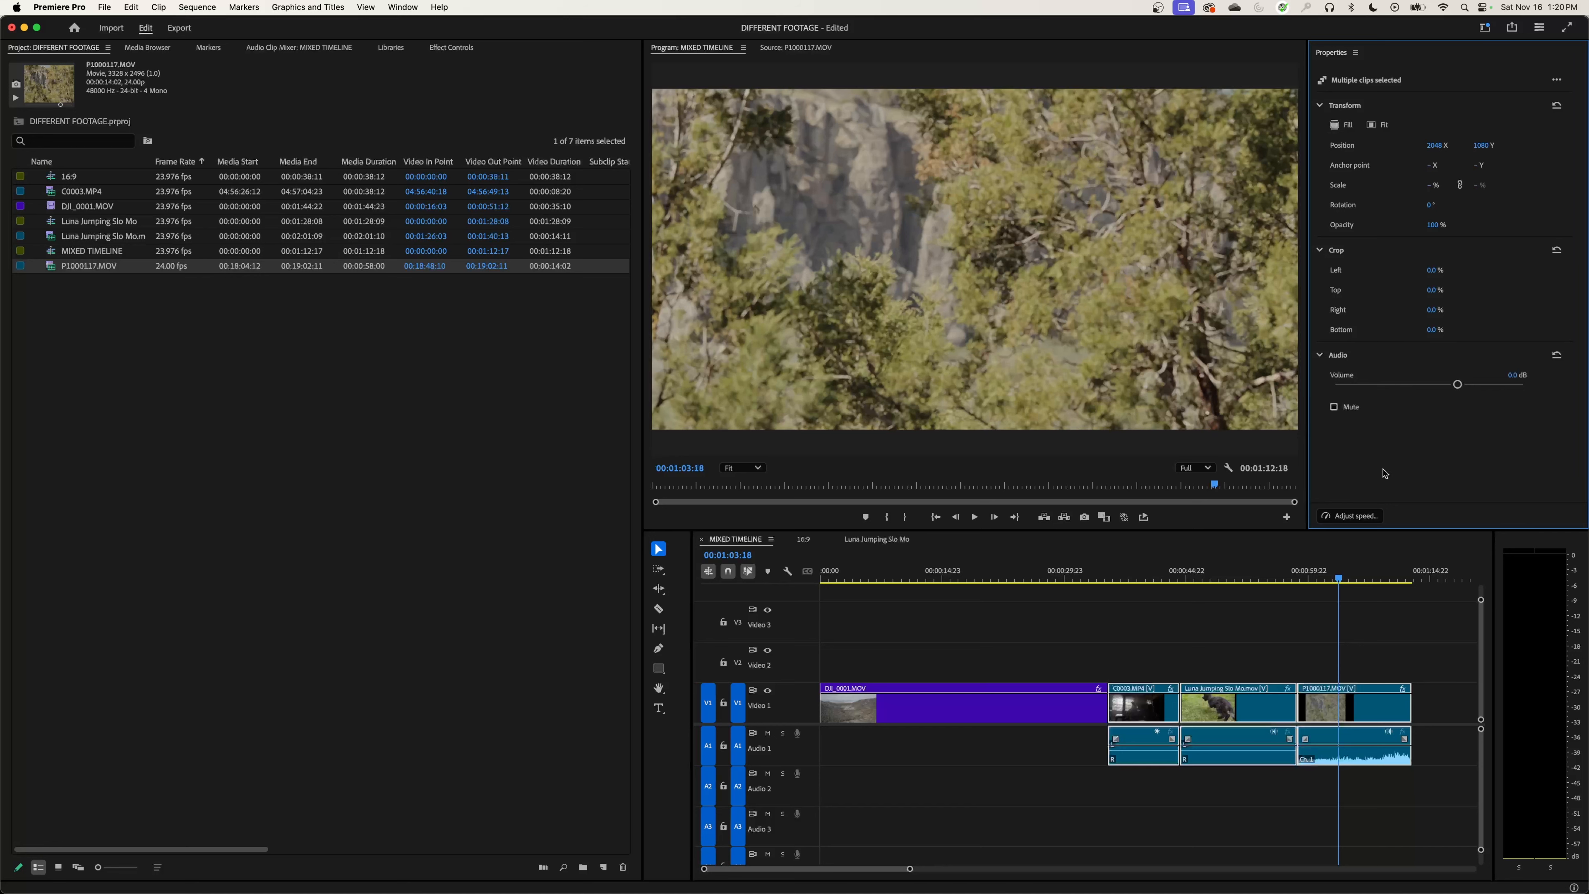
pyautogui.click(1153, 578)
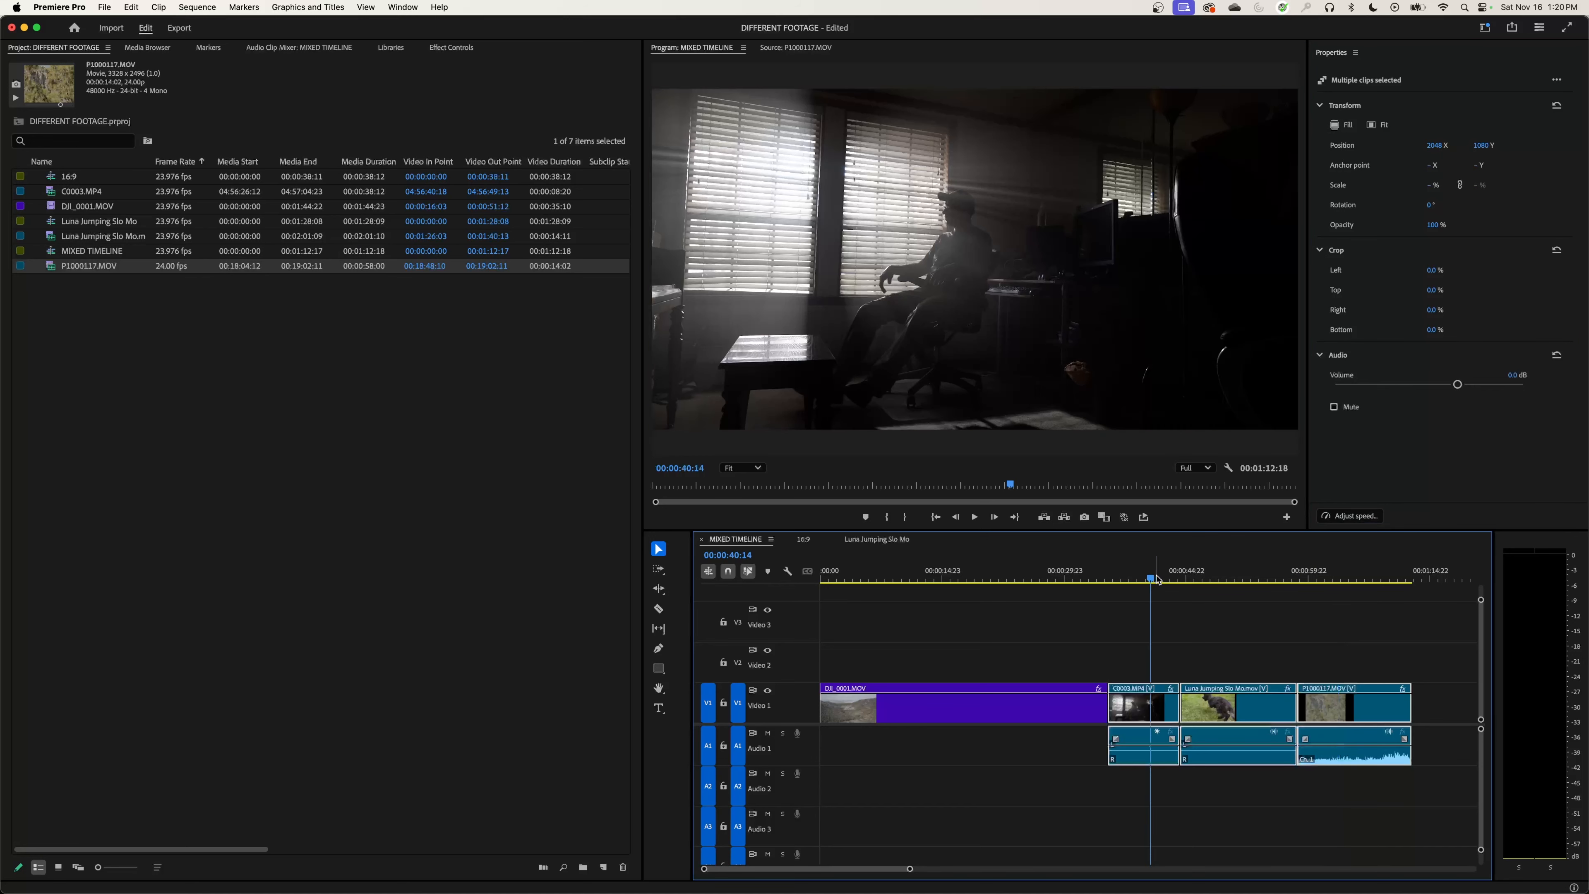
pyautogui.click(1214, 578)
pyautogui.click(1330, 596)
pyautogui.click(1347, 582)
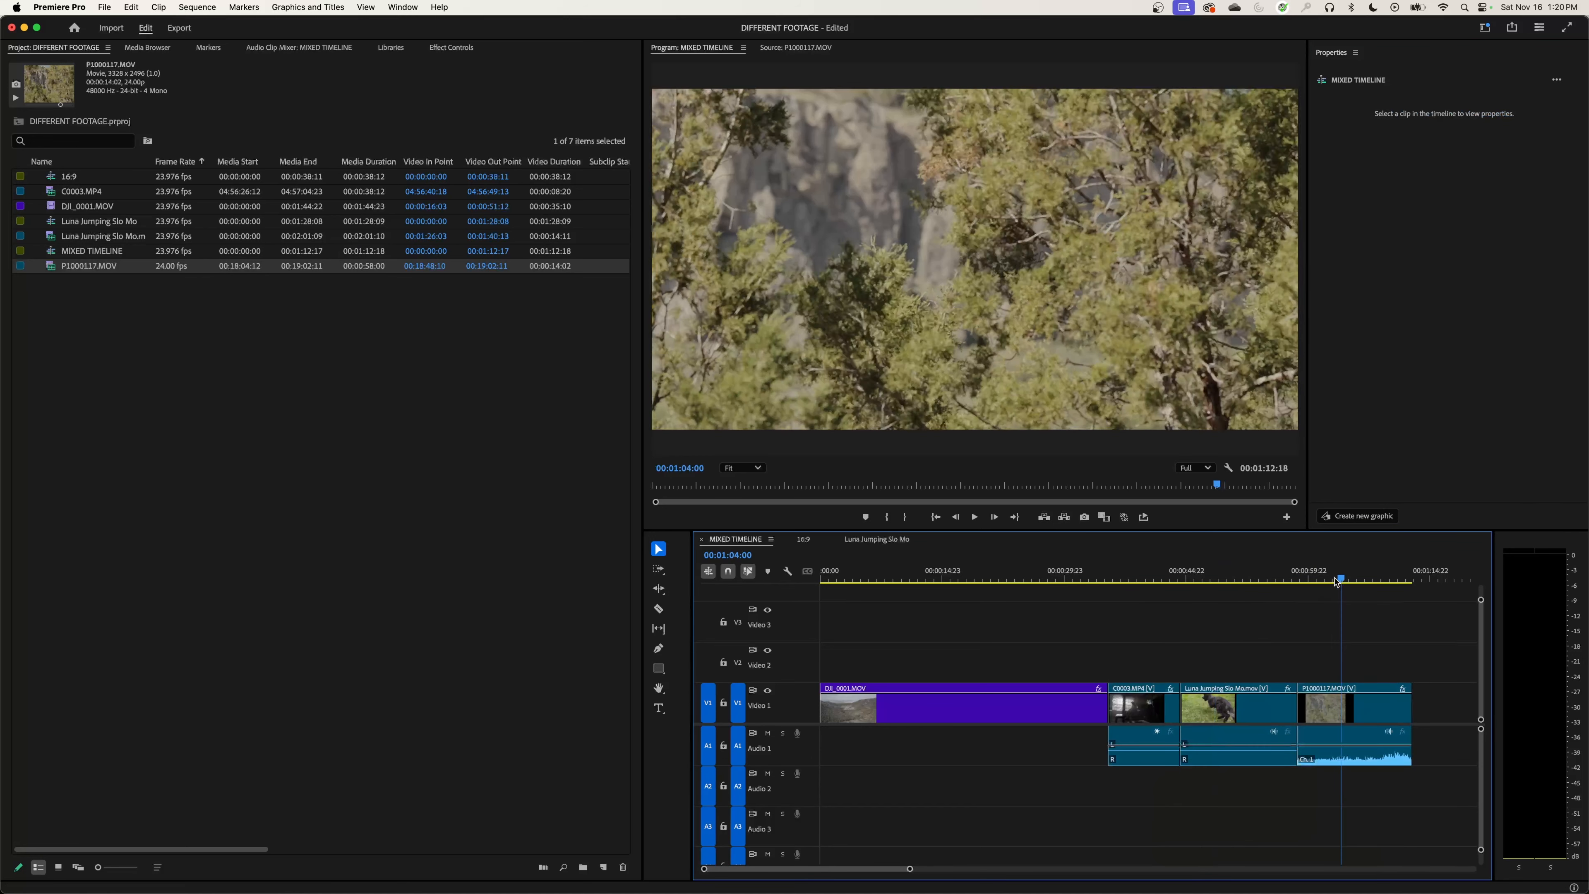